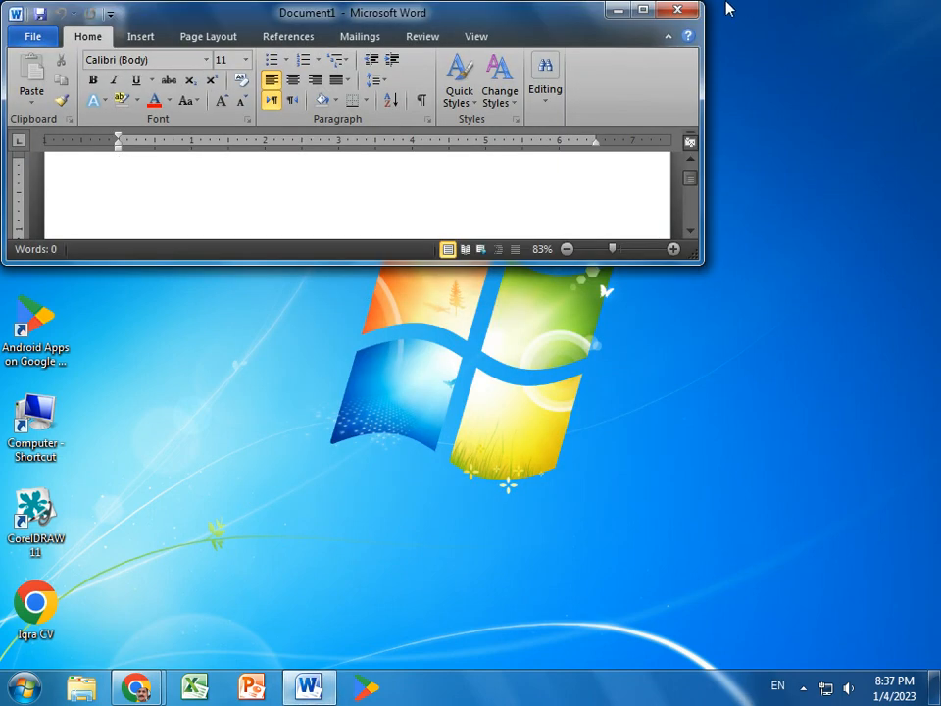
# Maximize the document window, then set the paper size to A4 and the margins to Normal
pyautogui.click(642, 10)
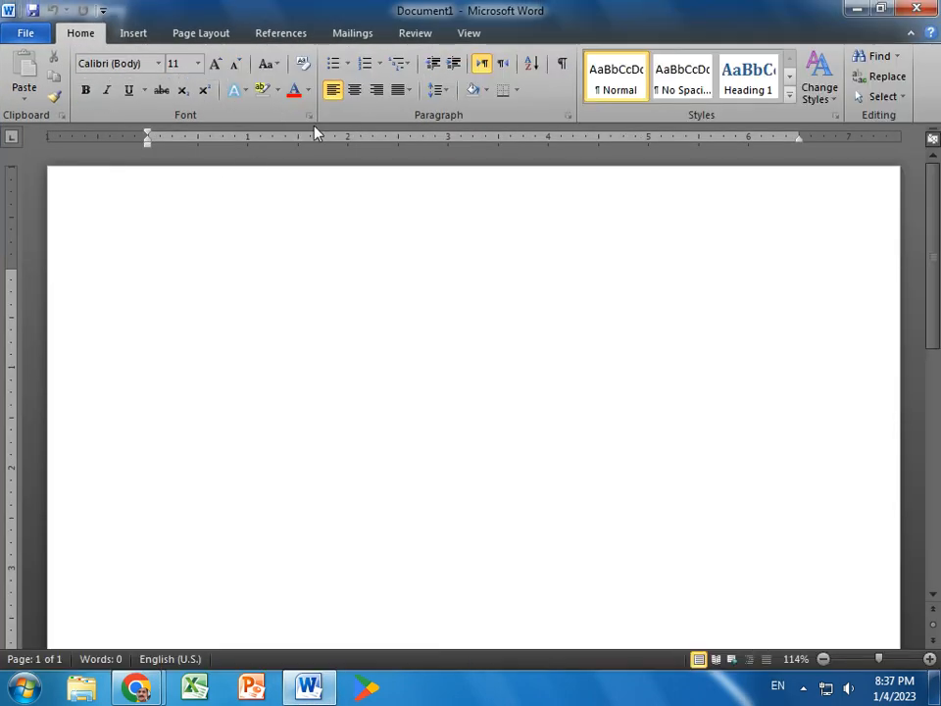
pyautogui.click(472, 34)
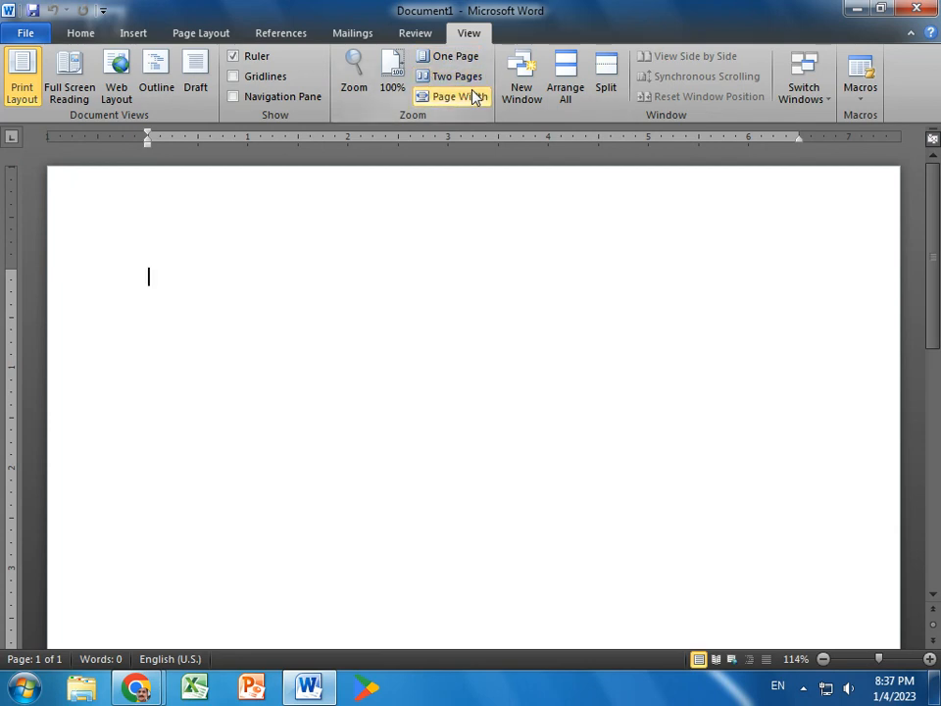
pyautogui.click(189, 33)
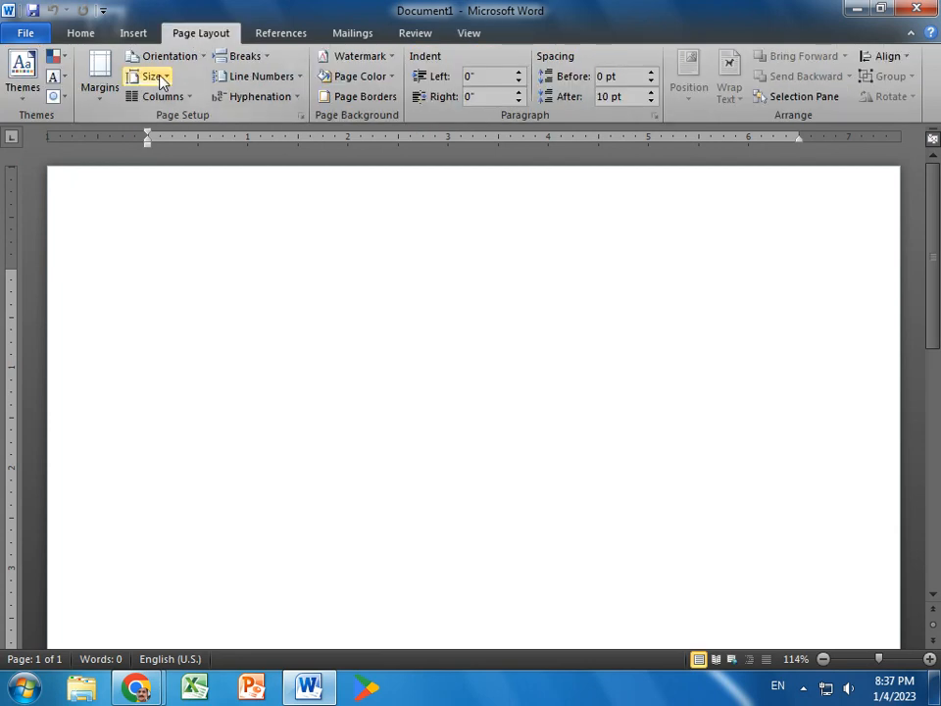
pyautogui.click(163, 78)
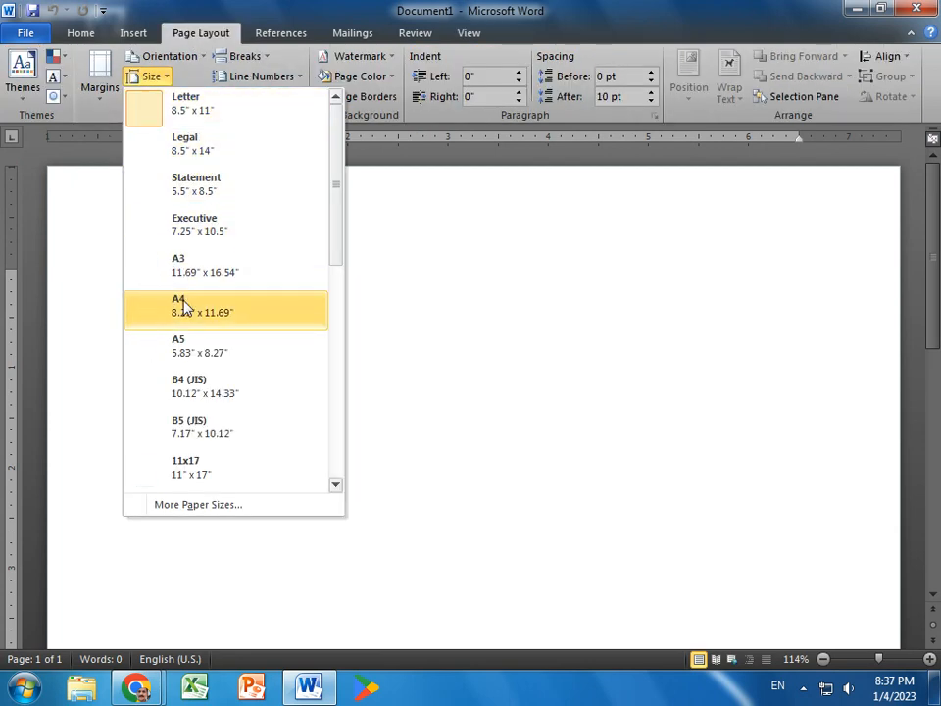
pyautogui.click(181, 306)
pyautogui.click(111, 56)
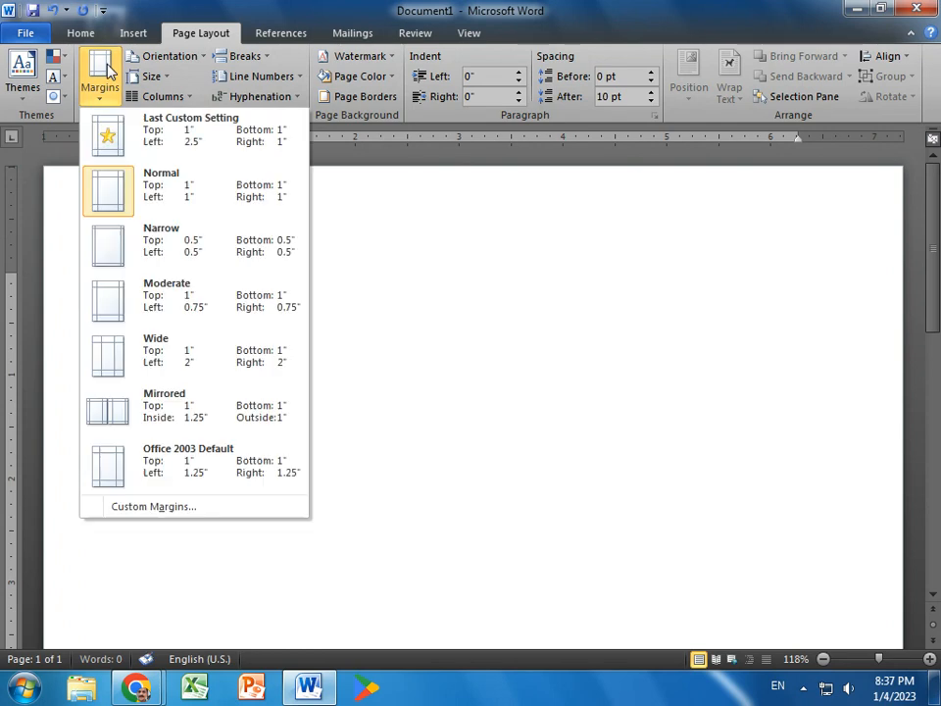
pyautogui.click(132, 189)
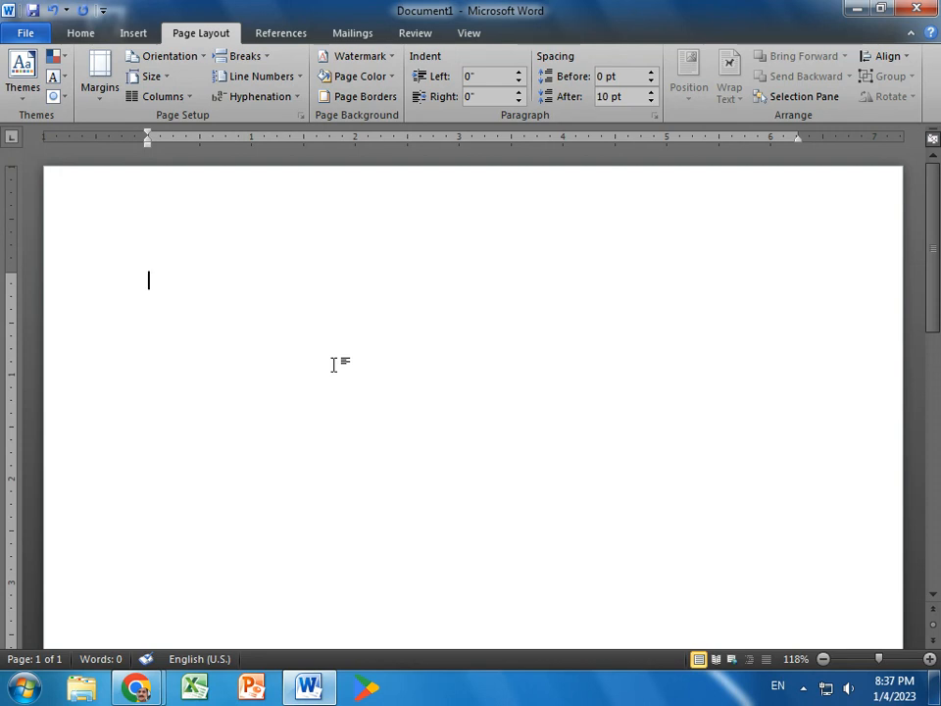
# Enter the heading "BRIEF FACTS PERTAINING TO SHOW CAUSE NOTICE 2334/4343/CE/CONF-DATED 20-09-22022" on the first line
pyautogui.write('BRIEF FACTS ')
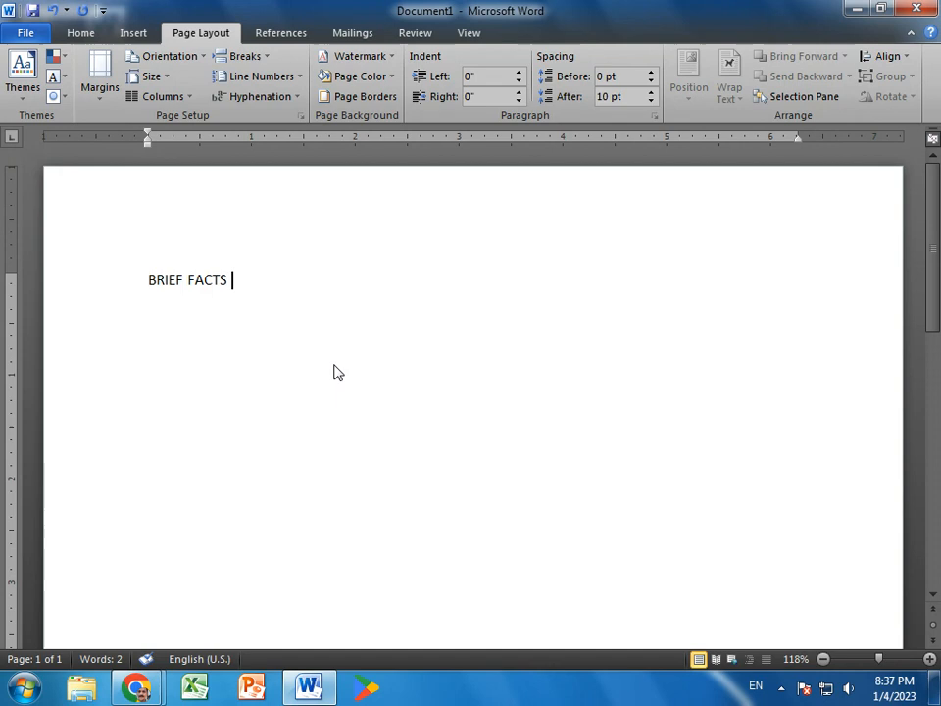
pyautogui.write('PER')
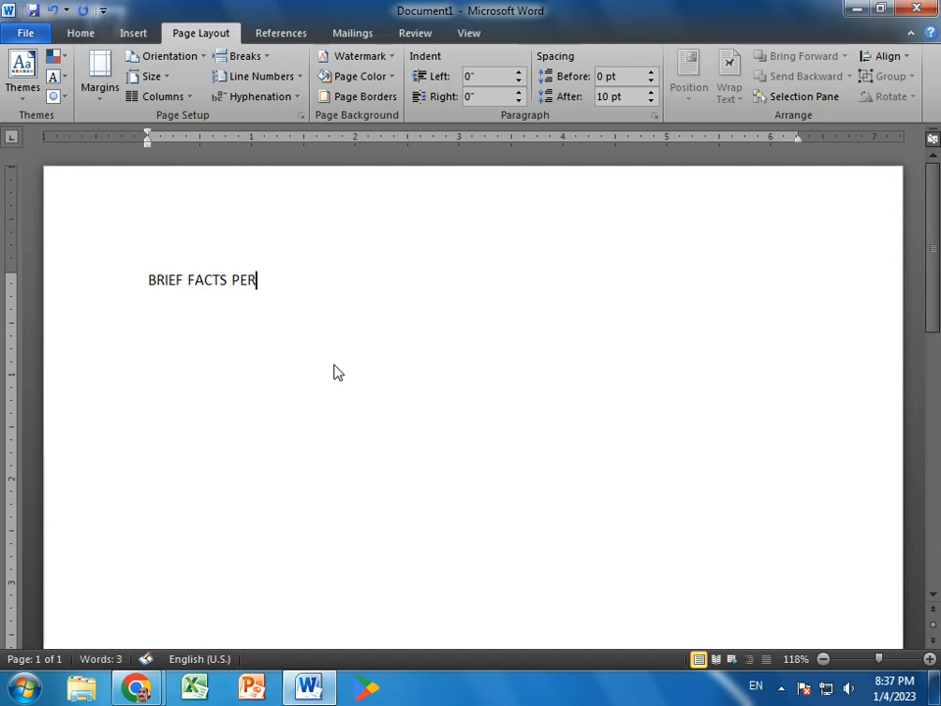
pyautogui.write('TAINING TO SHOW CAUSE NOTICE 2334/4343/')
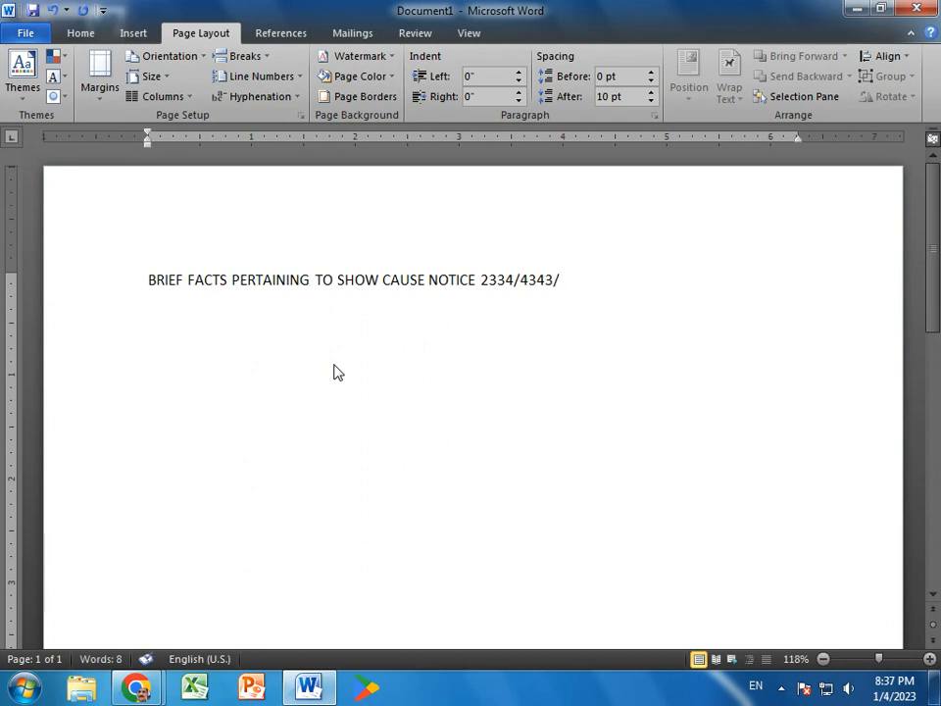
pyautogui.write('CE/')
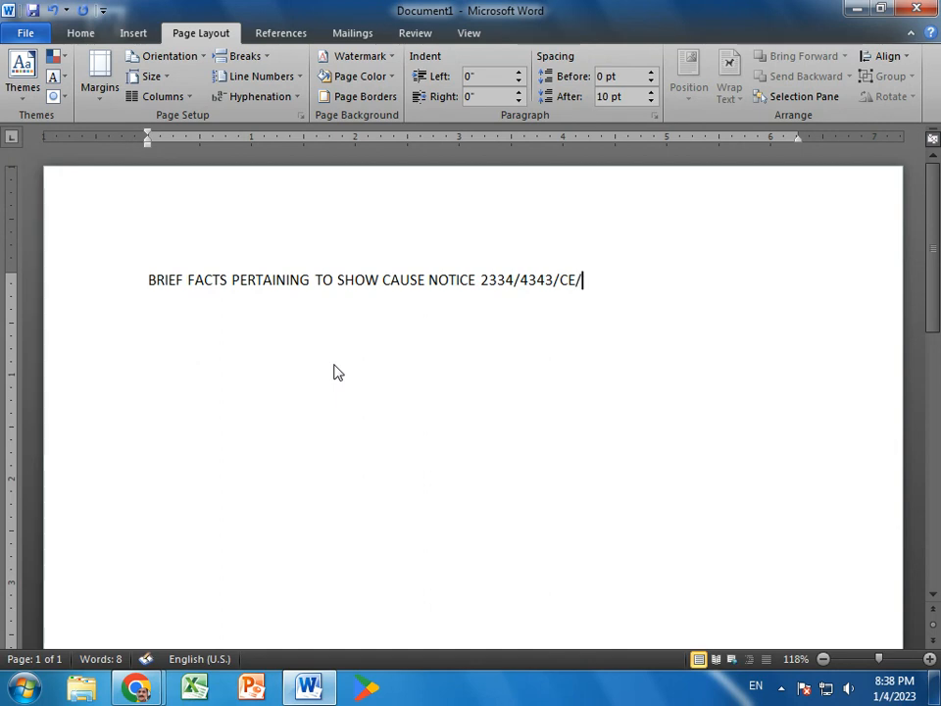
pyautogui.write('CONF')
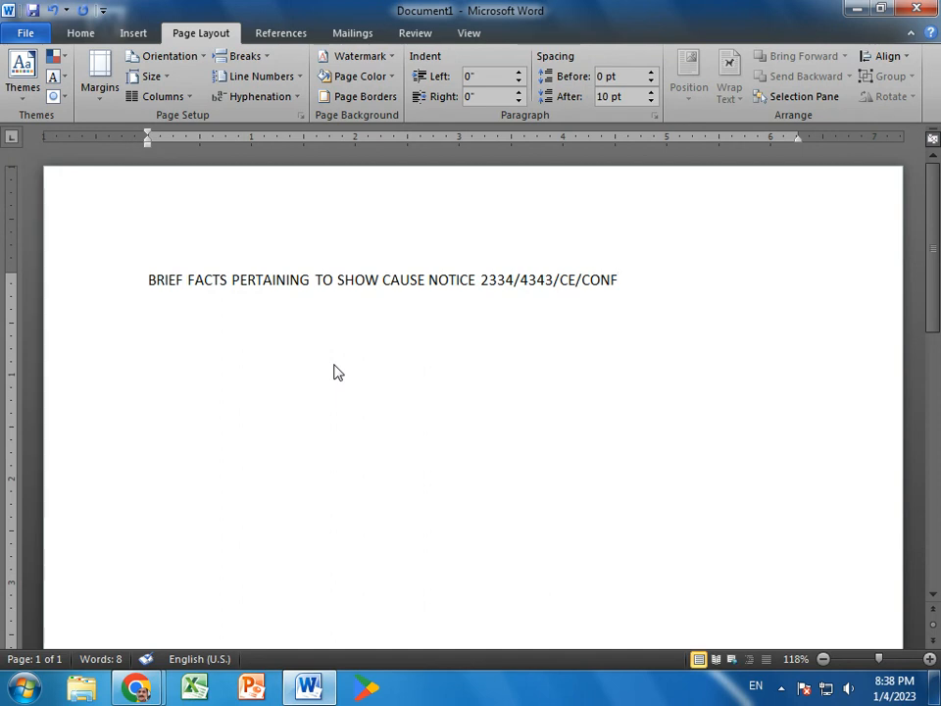
pyautogui.write('-DATED 20-09-222')
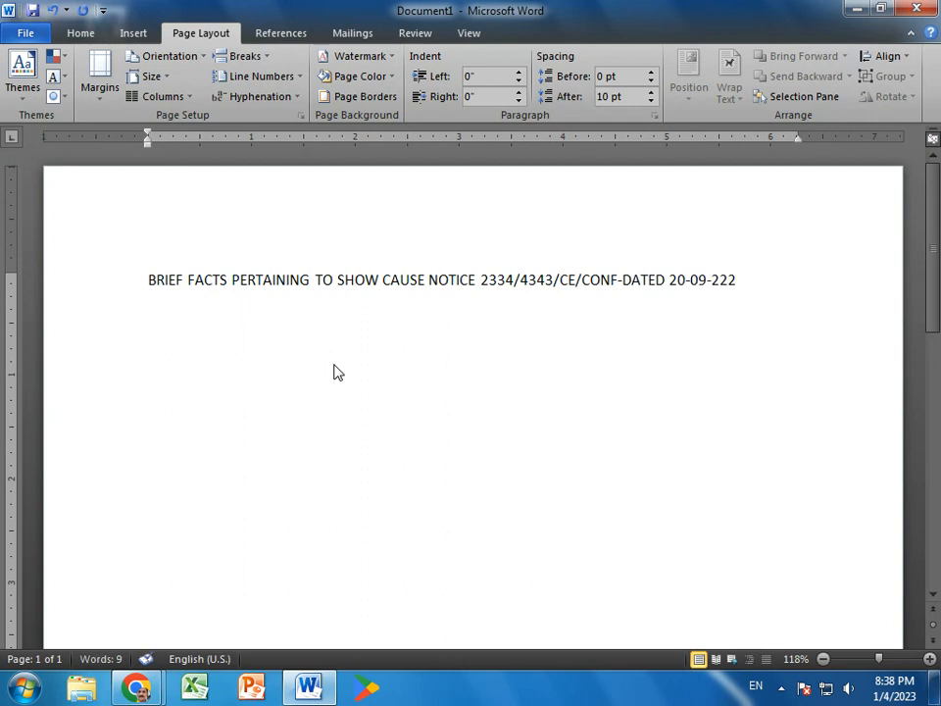
pyautogui.press('BackSpace')
pyautogui.write('022')
pyautogui.press('Return')
# Below the heading, add "A." and a line "The Units refunded as mentioned in the Charge Sheet." with "=89088 Units" tabbed after it
pyautogui.write('A.')
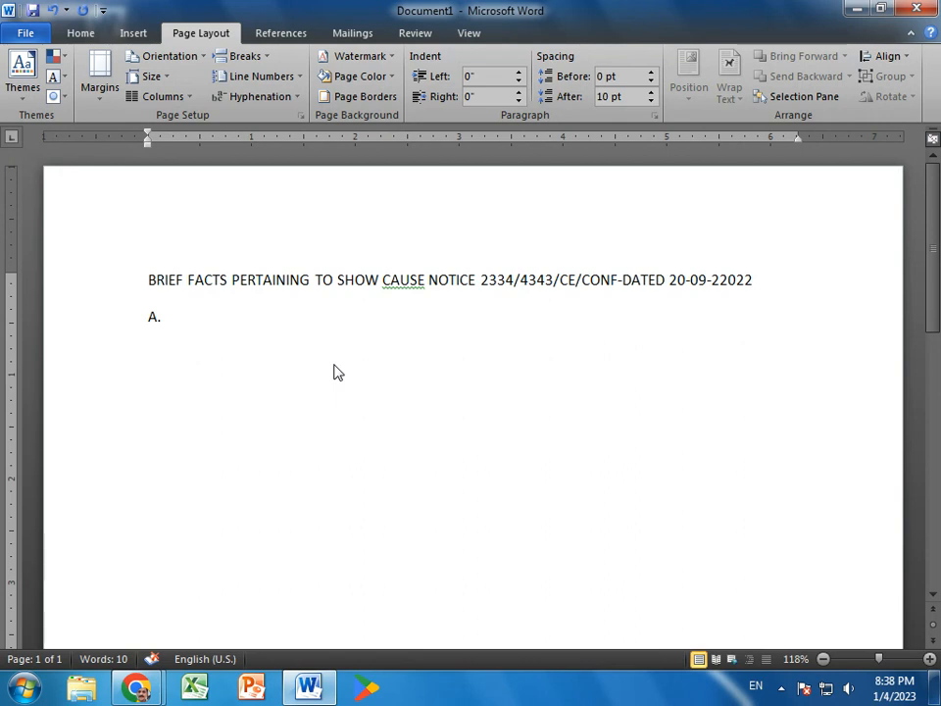
pyautogui.write('The Units re')
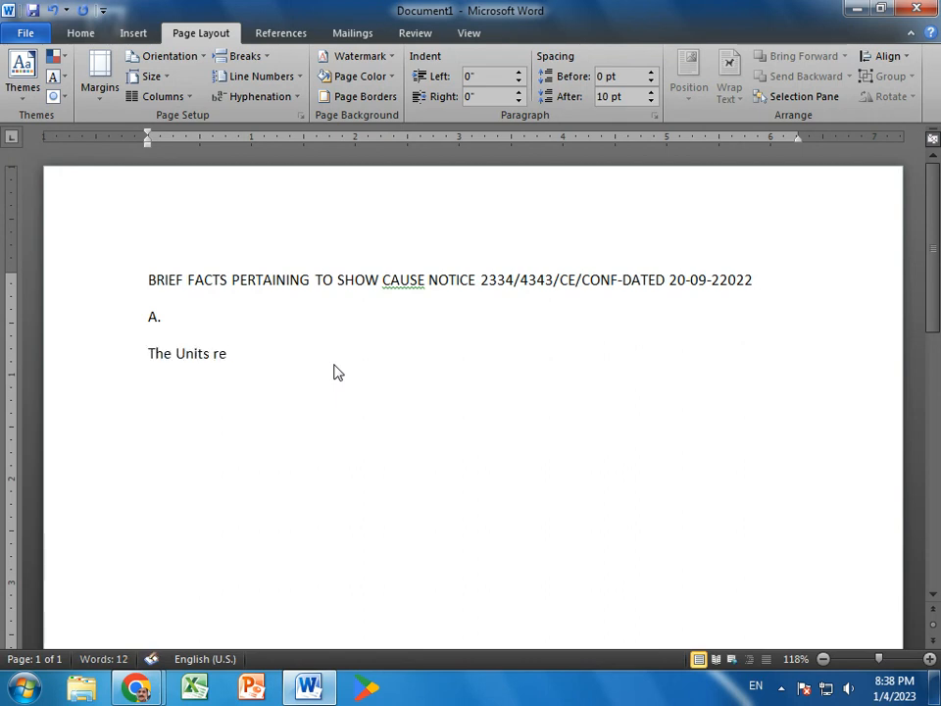
pyautogui.write('funded as mentioned')
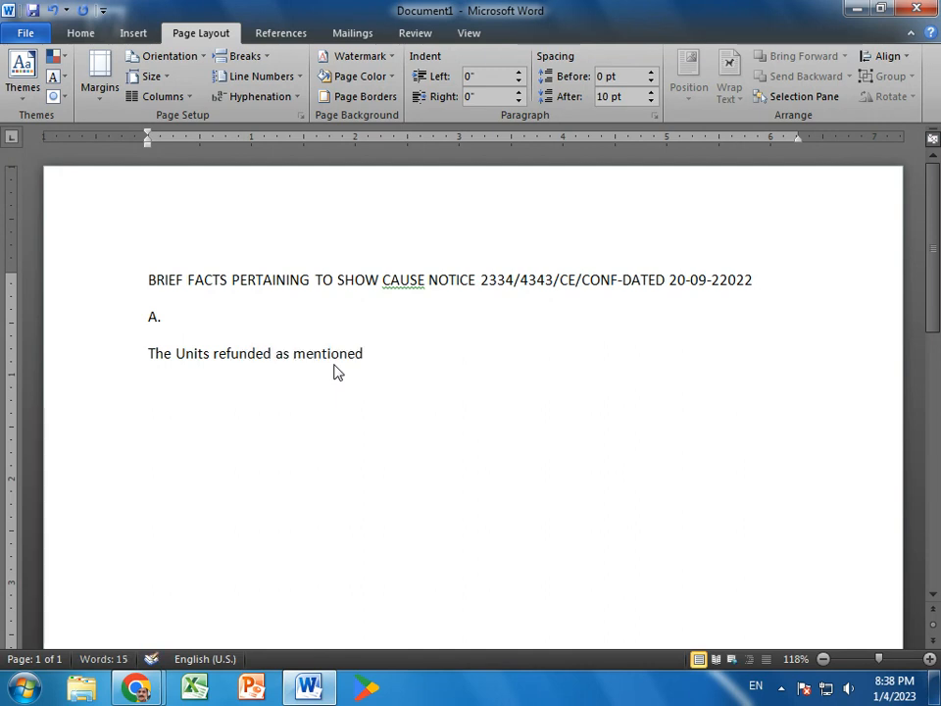
pyautogui.write(' in the Charge Sheet.')
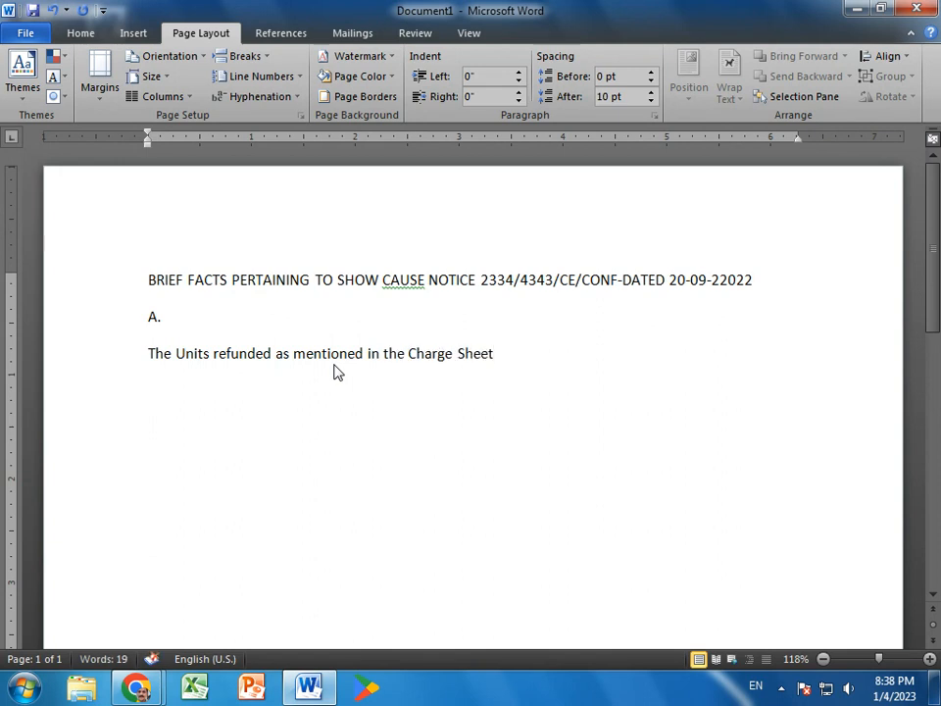
pyautogui.press('Tab')
pyautogui.press('Tab')
pyautogui.write('=89088')
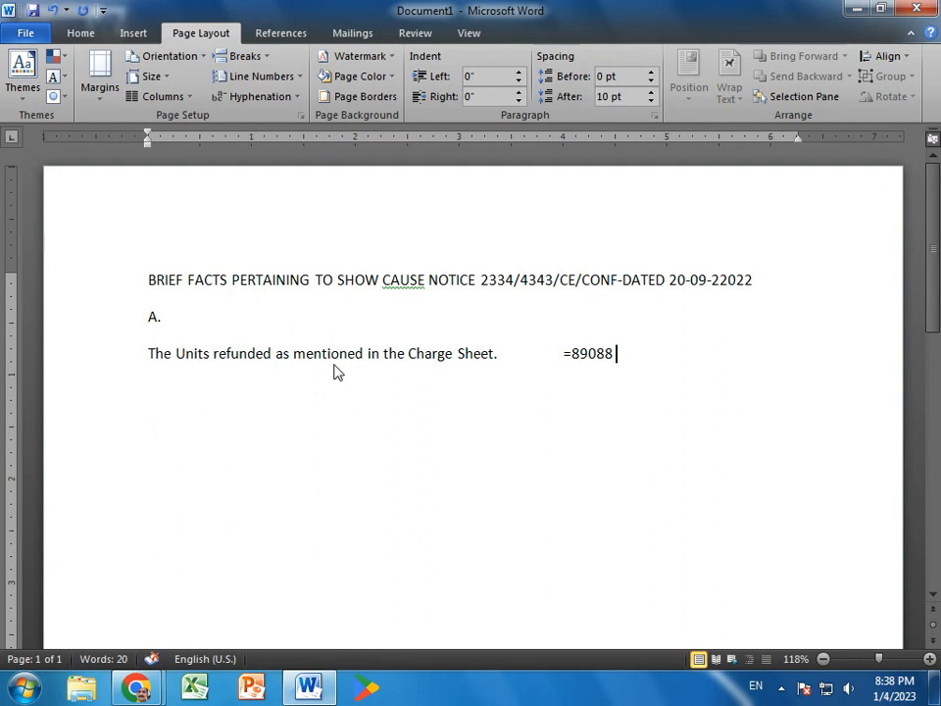
pyautogui.write(' Units')
pyautogui.press('Return')
# Add the line "Refund of Detection Units" with "=34343 Units" aligned under the value above
pyautogui.write('Refun')
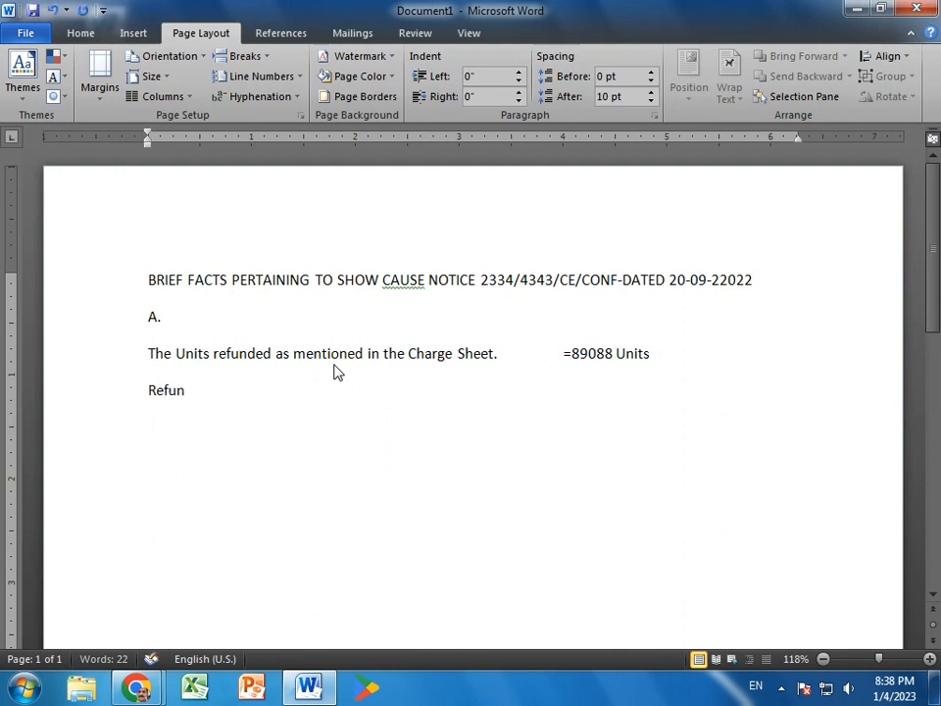
pyautogui.write('d of Detection Units')
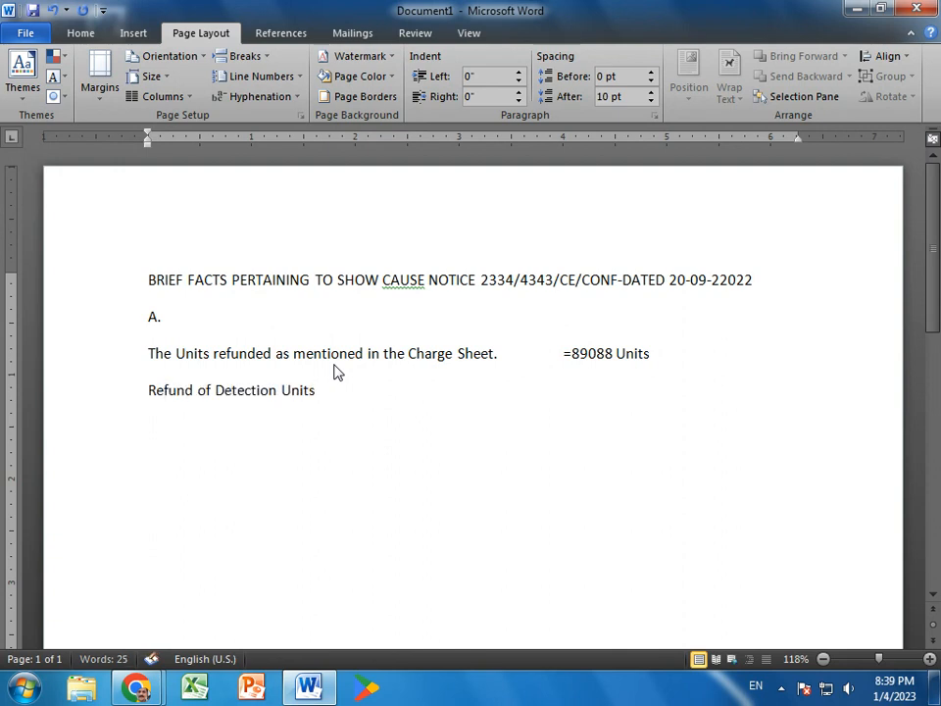
pyautogui.press('Tab')
pyautogui.write('=34343 Units ')
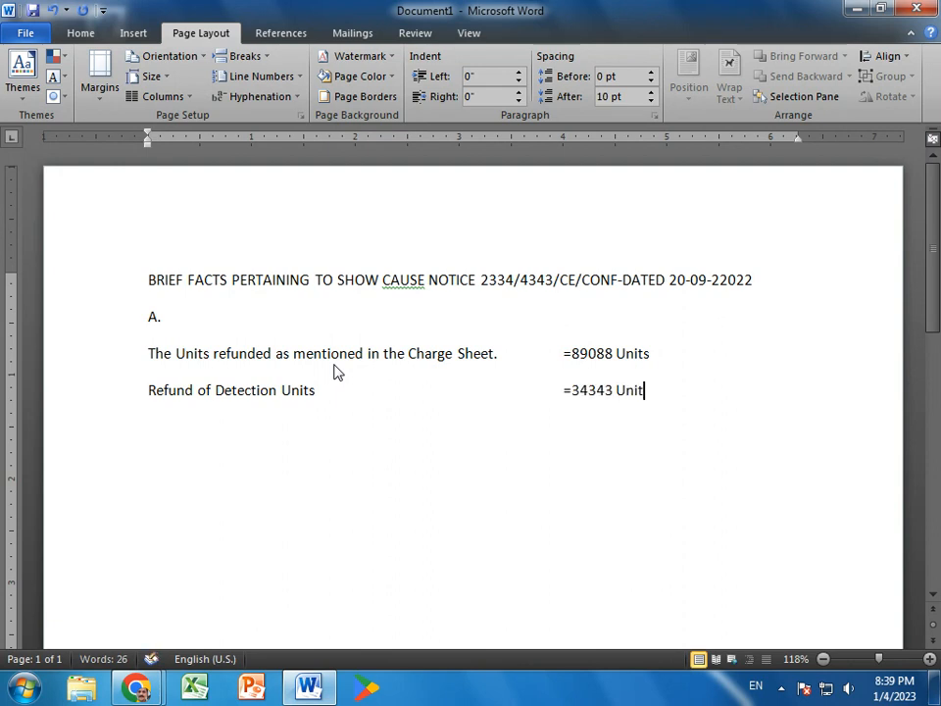
# Add the line "Remaining Units" with "= 34343 Units" aligned in the value column
pyautogui.write('Remaining U')
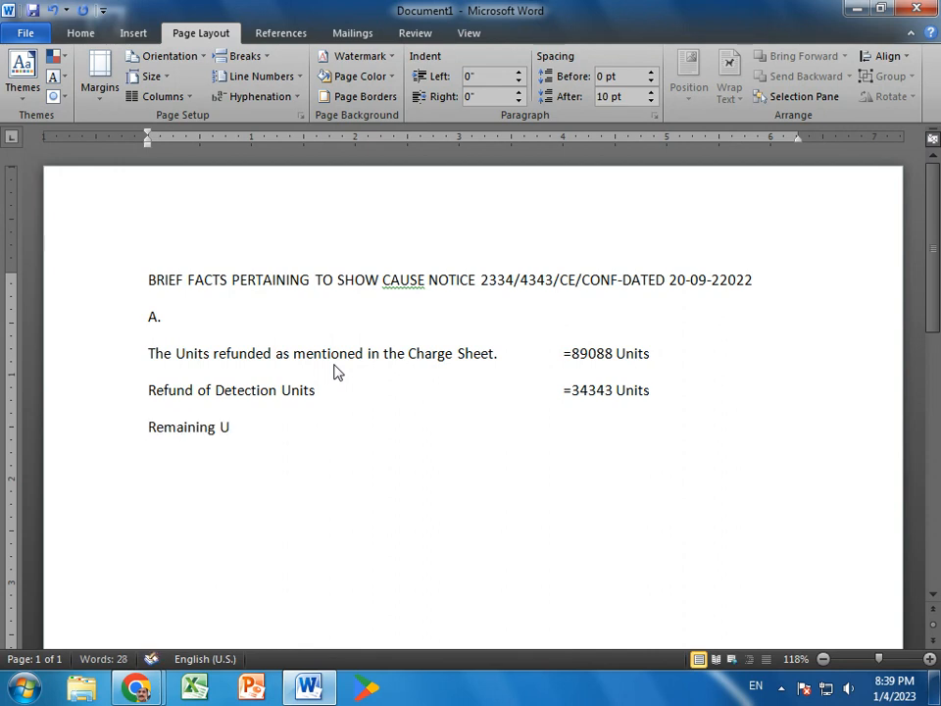
pyautogui.write('nits')
pyautogui.press('Tab')
pyautogui.write('= 343435')
pyautogui.press('BackSpace')
pyautogui.press('BackSpace')
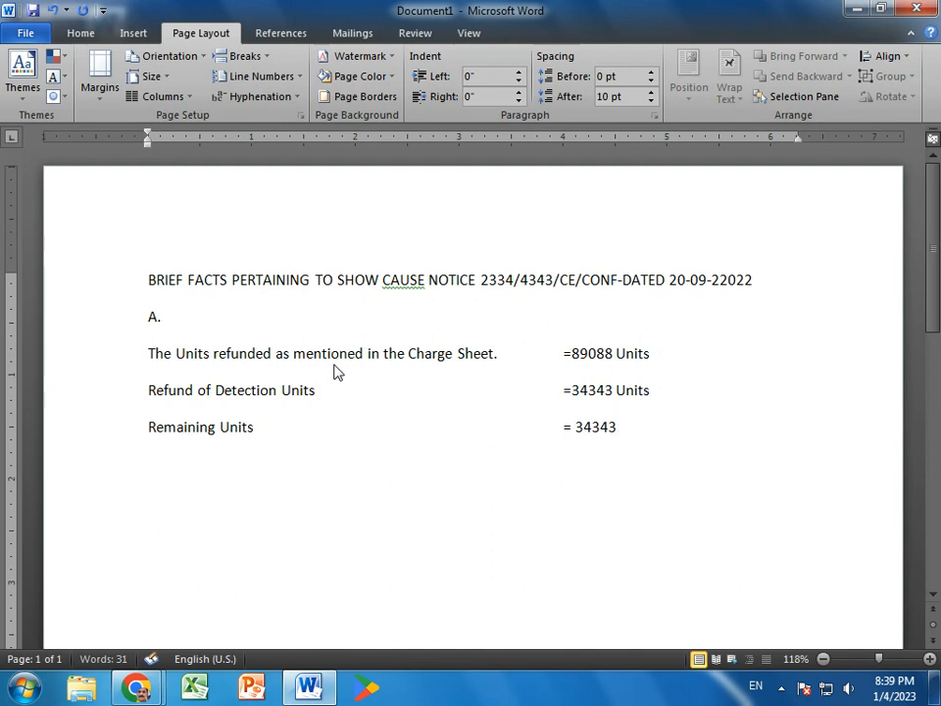
pyautogui.write('34')
pyautogui.press('BackSpace')
pyautogui.write('Units')
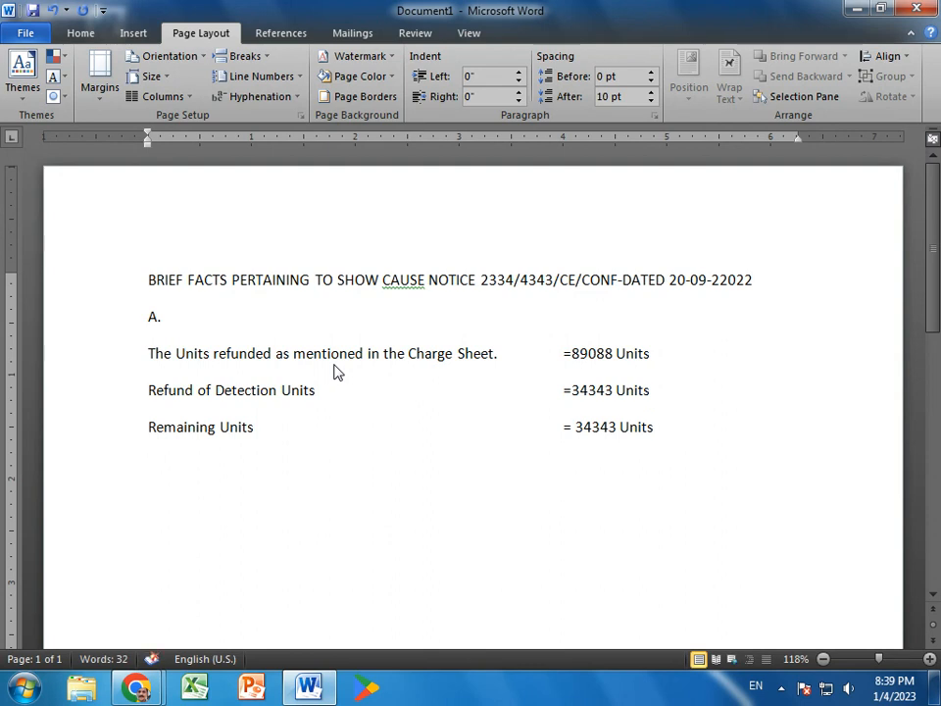
pyautogui.press('Return')
# Add the line "Units Billed by Tempering of record (Batch No.34,23,43 &32)" with "= 34342 Units" in the value column
pyautogui.write('Units Bille')
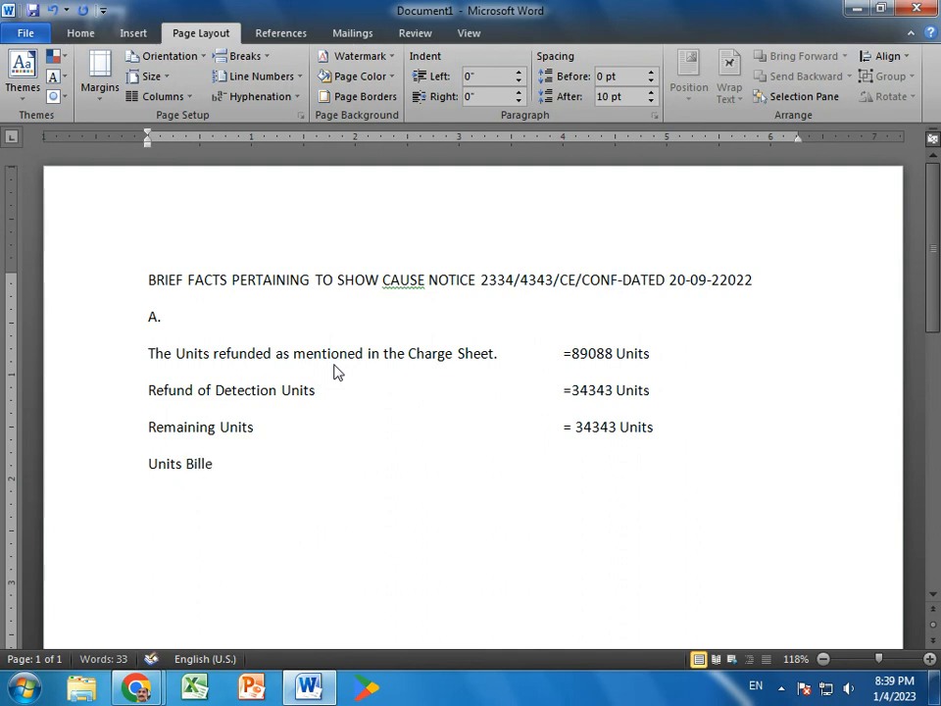
pyautogui.write('d by Temper')
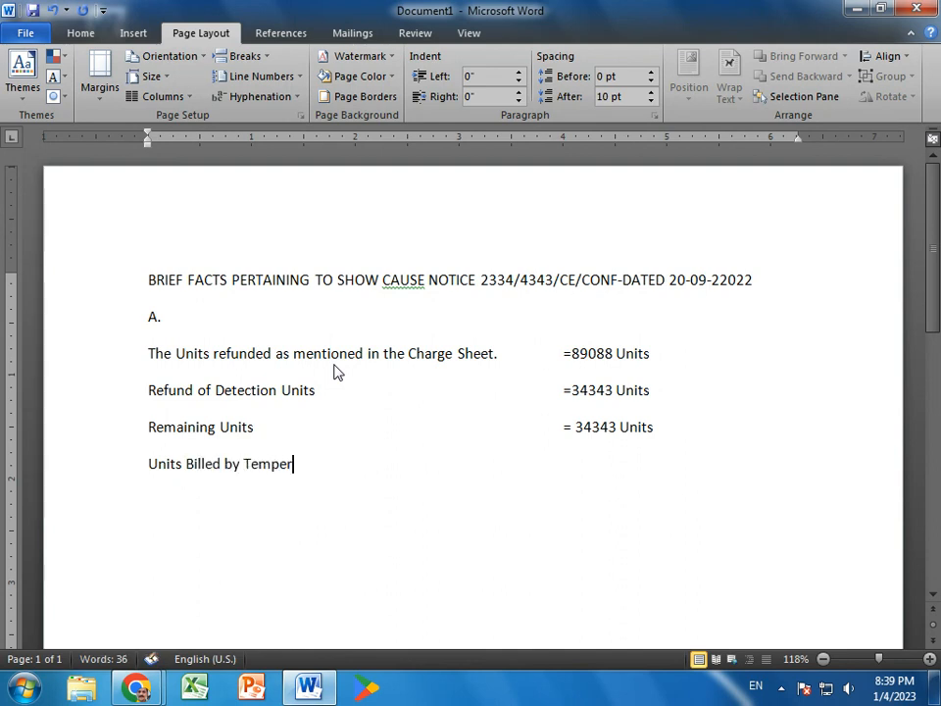
pyautogui.write('ing of record')
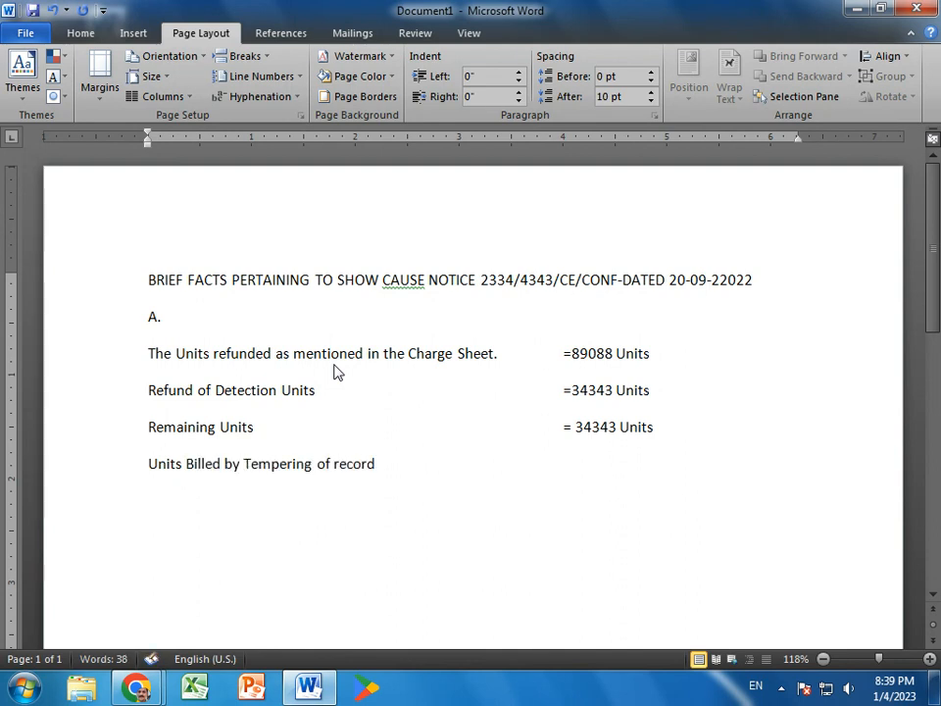
pyautogui.write(' (Batch No.34,23,')
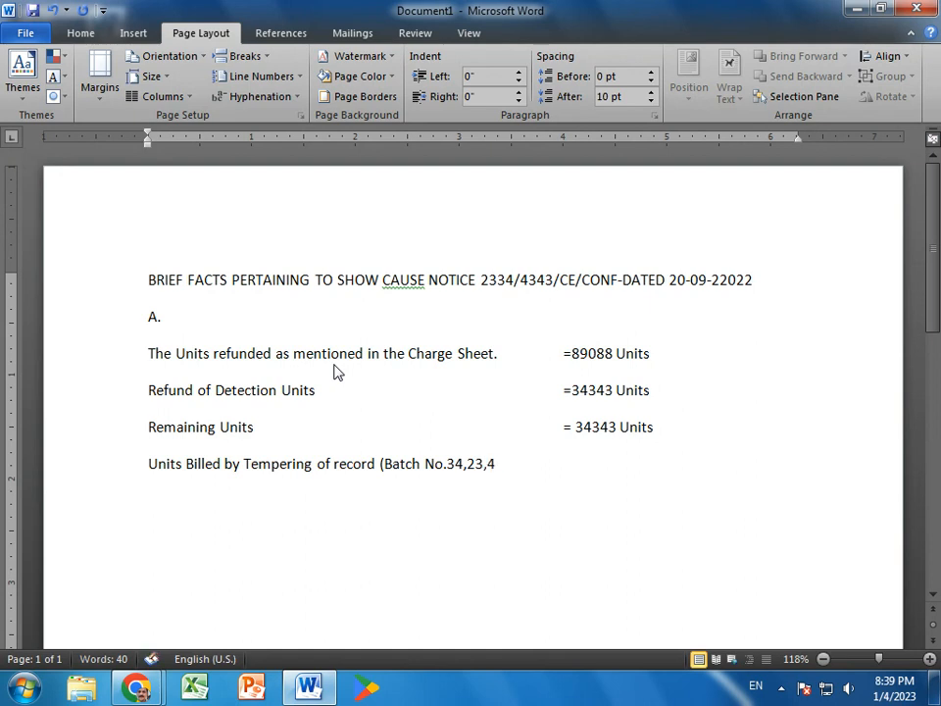
pyautogui.write('43 &')
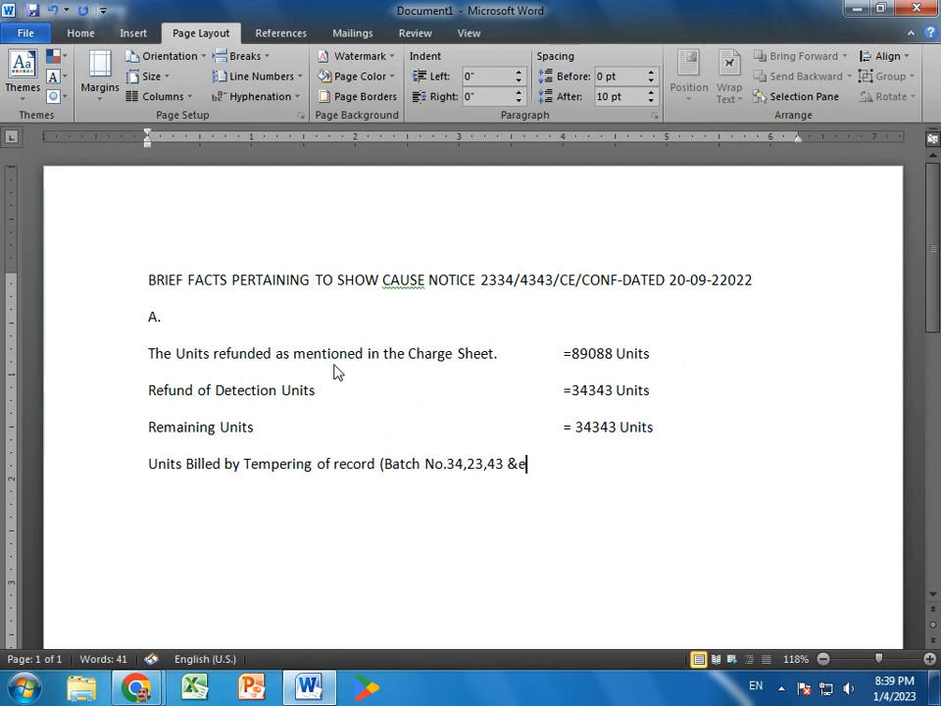
pyautogui.write('32')
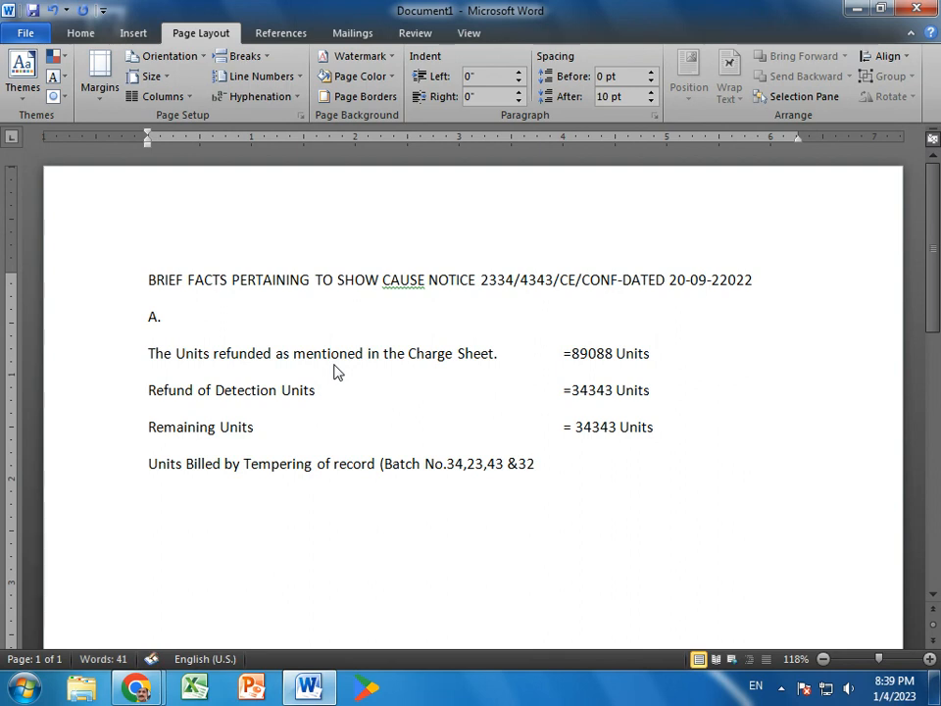
pyautogui.write(')')
pyautogui.press('Tab')
pyautogui.write('= 34342')
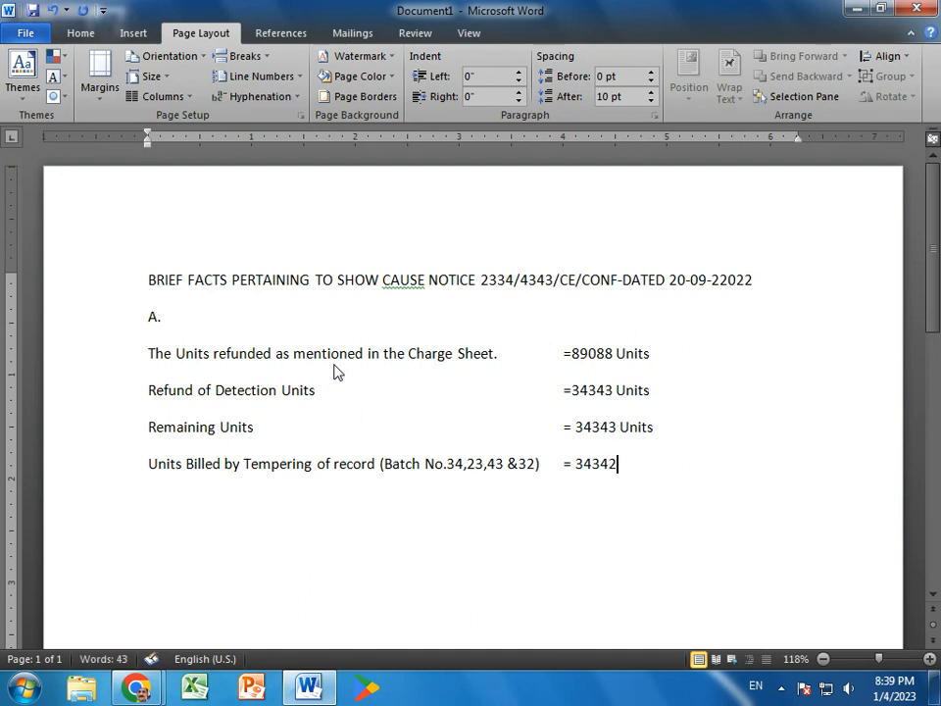
pyautogui.write(' Units')
pyautogui.press('Return')
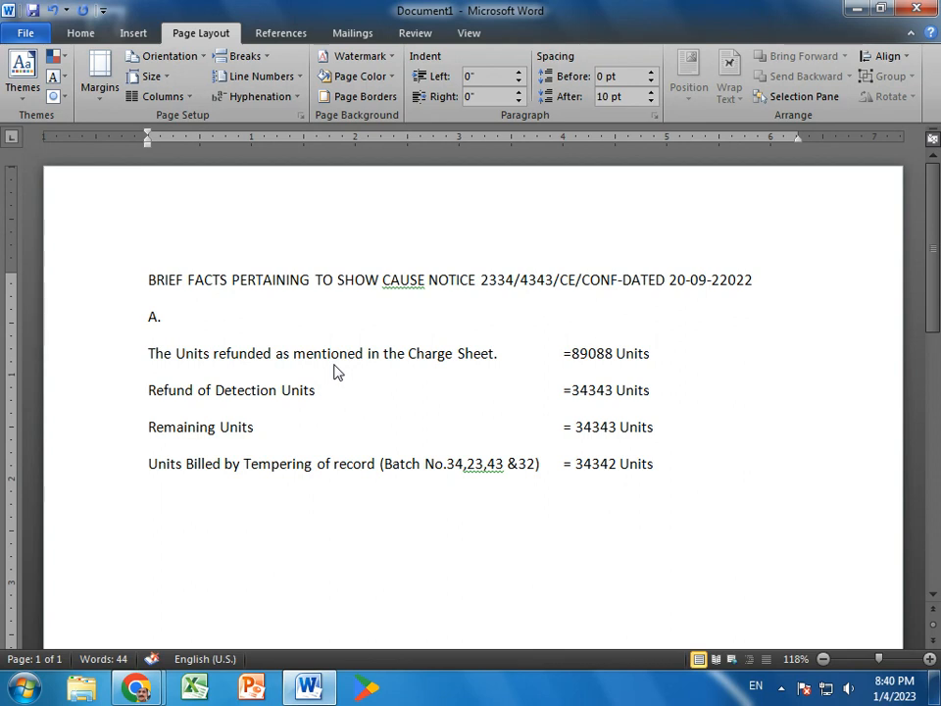
# Add the line "Supicious and unreliable correct and devided by the Division." below the unit figures
pyautogui.write('Supicious and unreliable correct and c')
pyautogui.press('BackSpace')
pyautogui.write('devided by the')
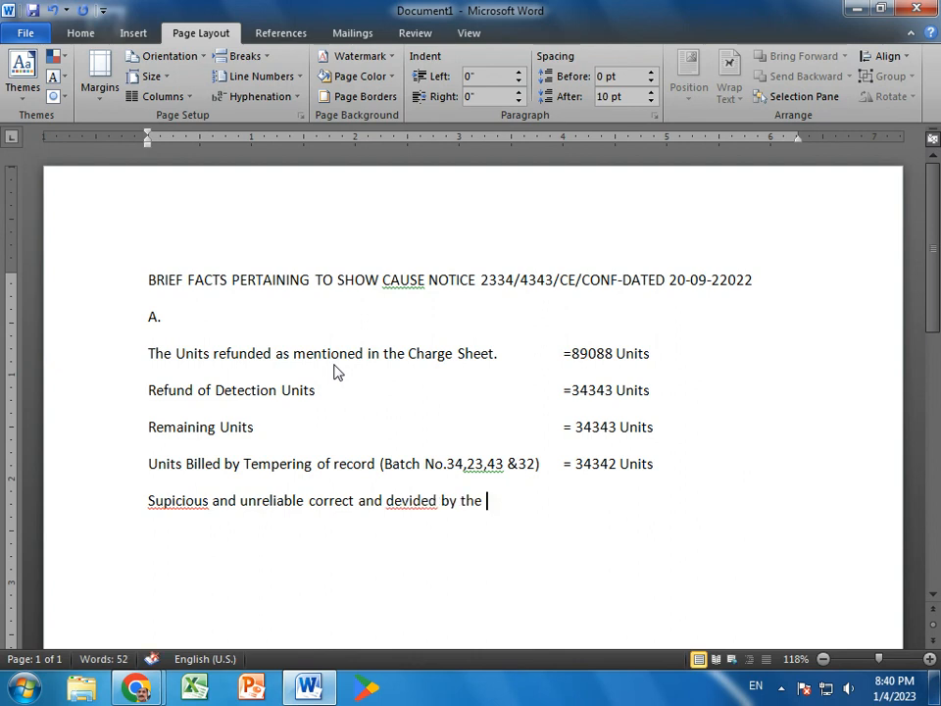
pyautogui.write('Division.')
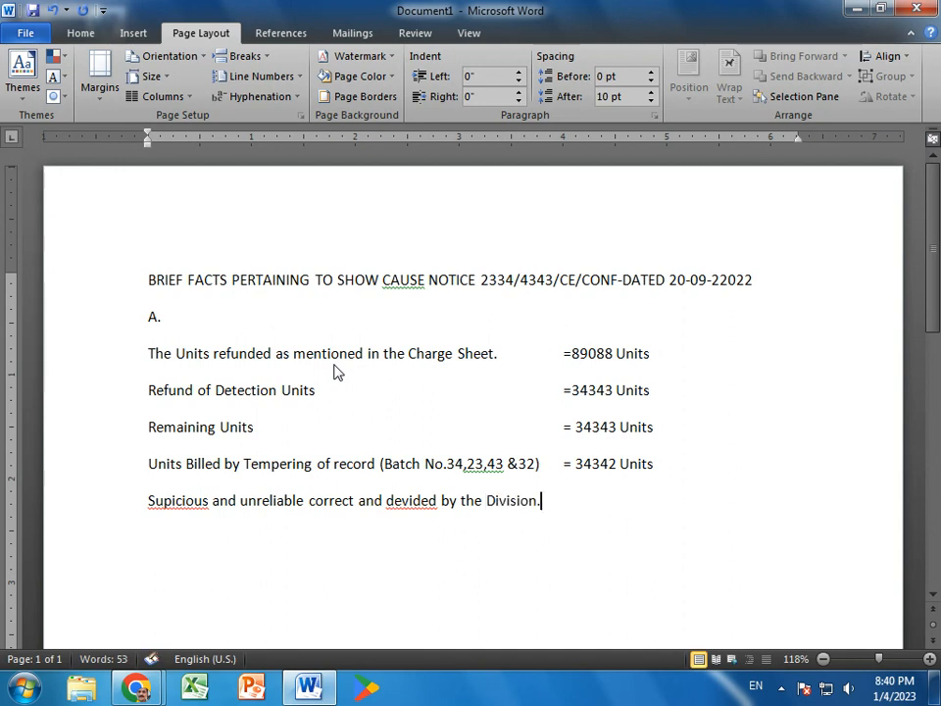
pyautogui.press('BackSpace')
pyautogui.write('.')
pyautogui.press('Return')
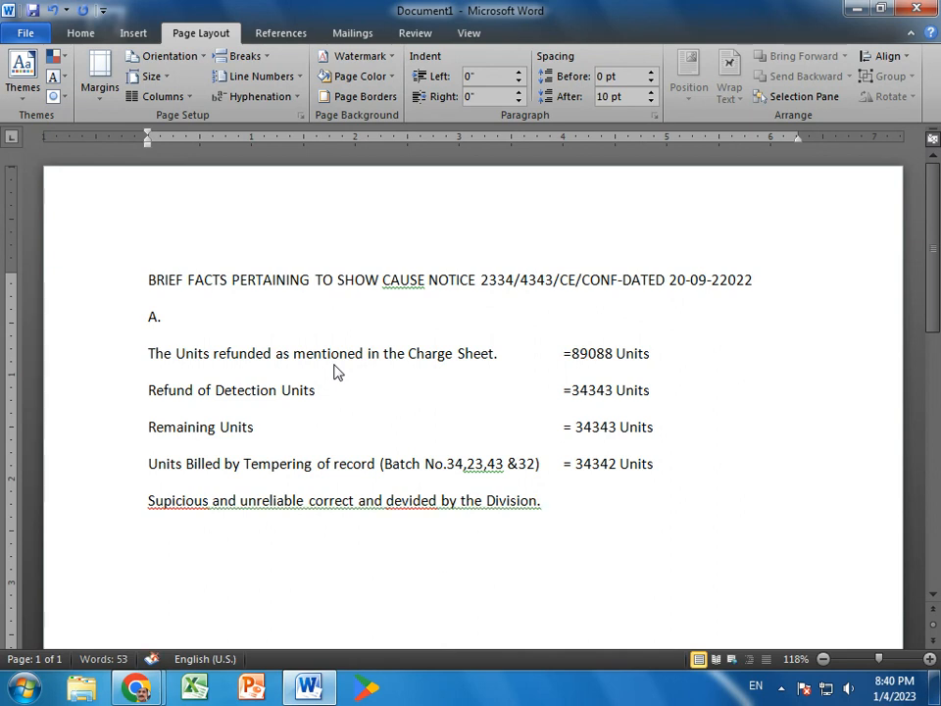
# Start a new paragraph with "SDO as confirmed by the Exective Enigneer (E) MEPCO Steet Division of the" below the suspicious-units line
pyautogui.write('SDO as com')
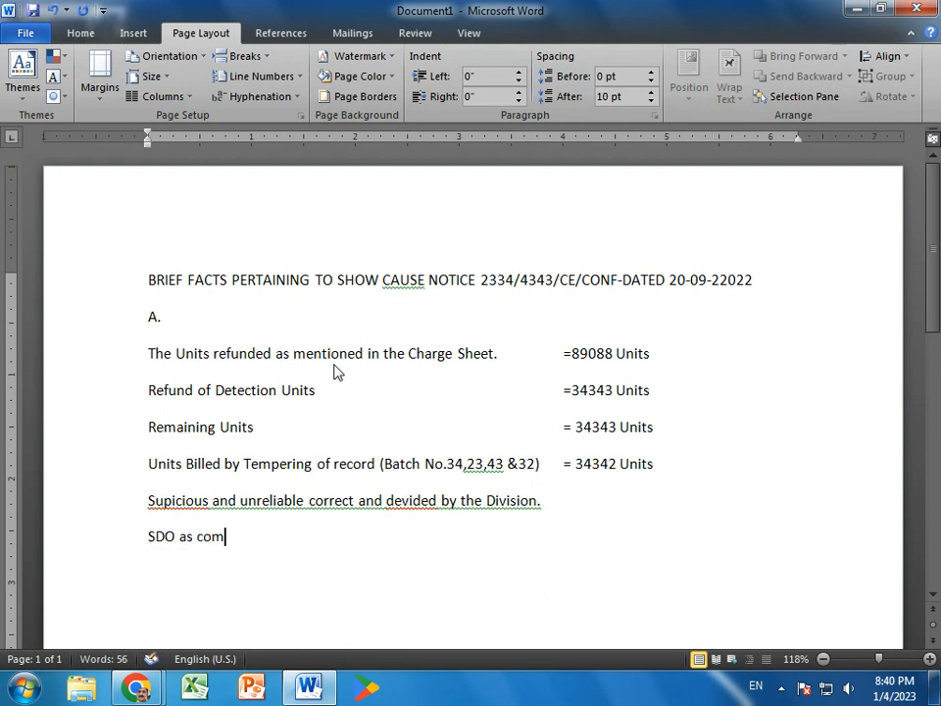
pyautogui.press('BackSpace')
pyautogui.write('nfirmed by the Exective Enigneer (E)')
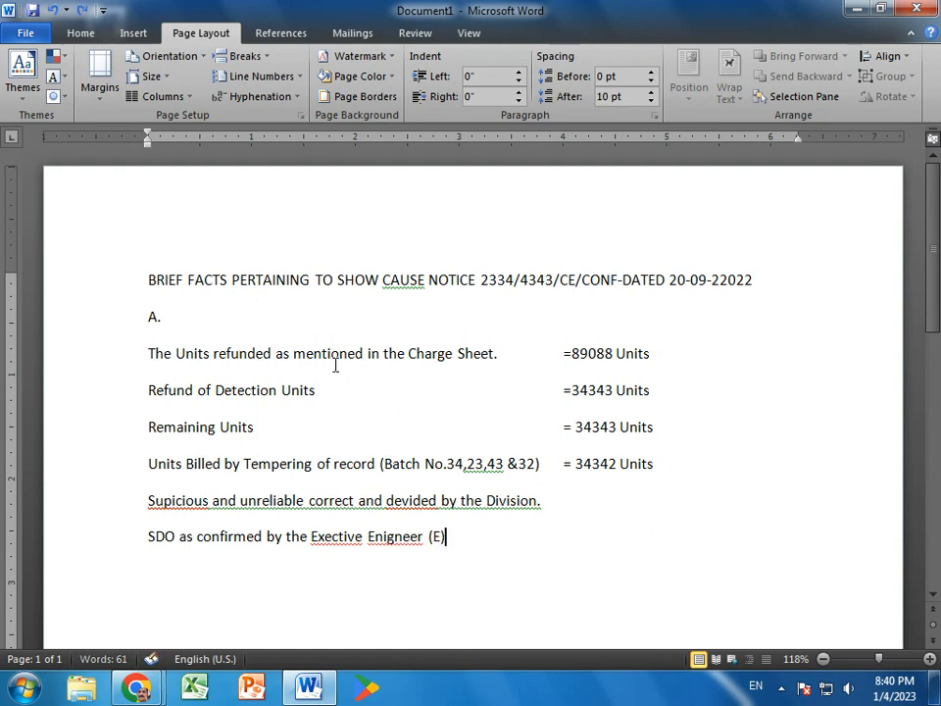
pyautogui.write(' MEPC')
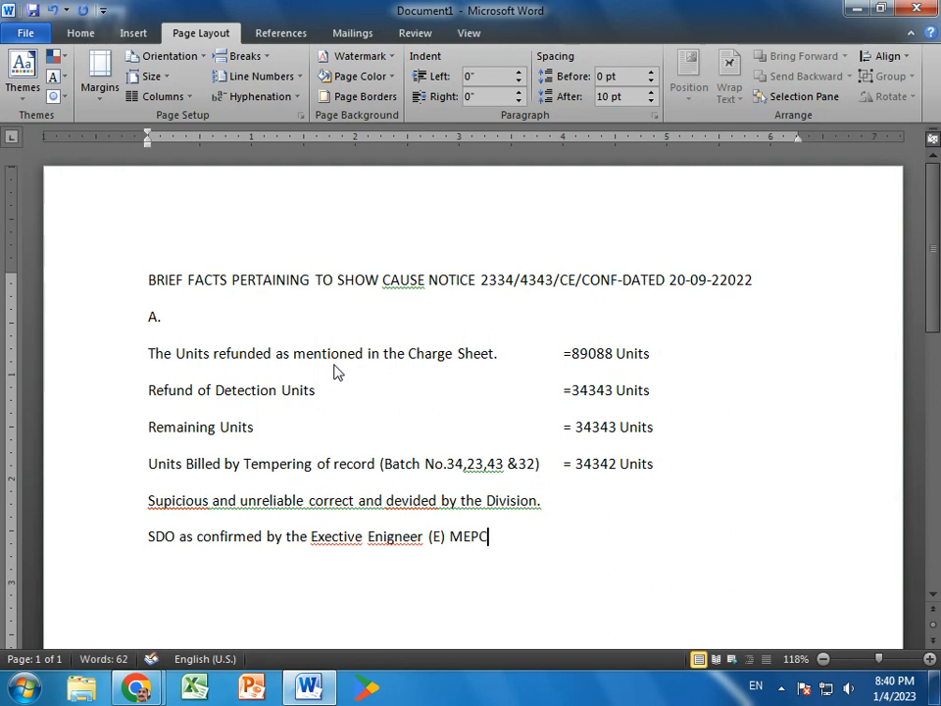
pyautogui.write('O')
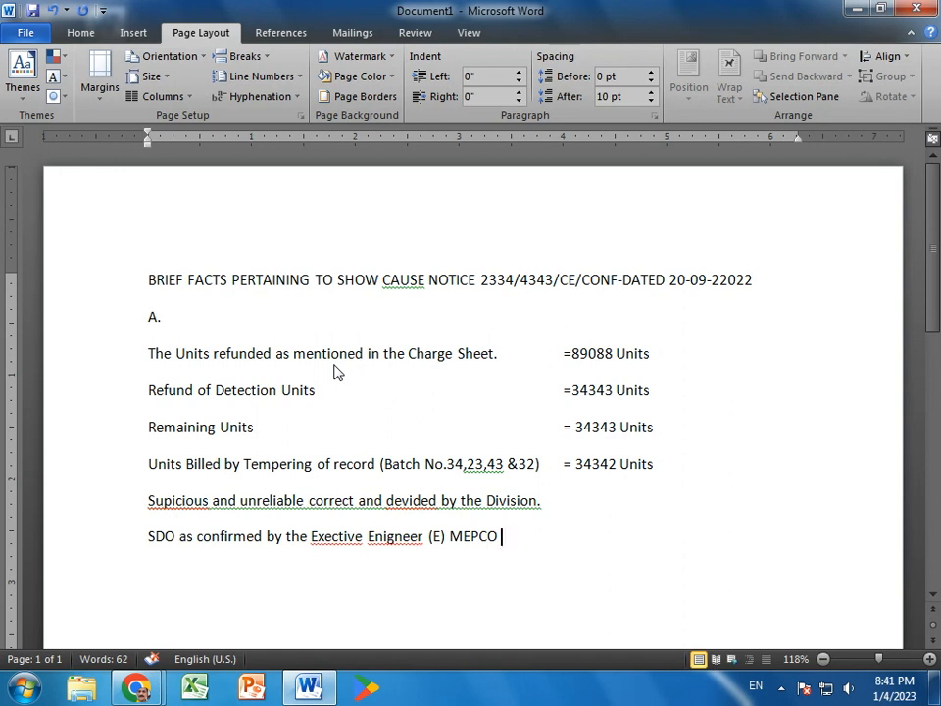
pyautogui.write('Steet Divisin')
pyautogui.press('BackSpace')
pyautogui.write('on of the')
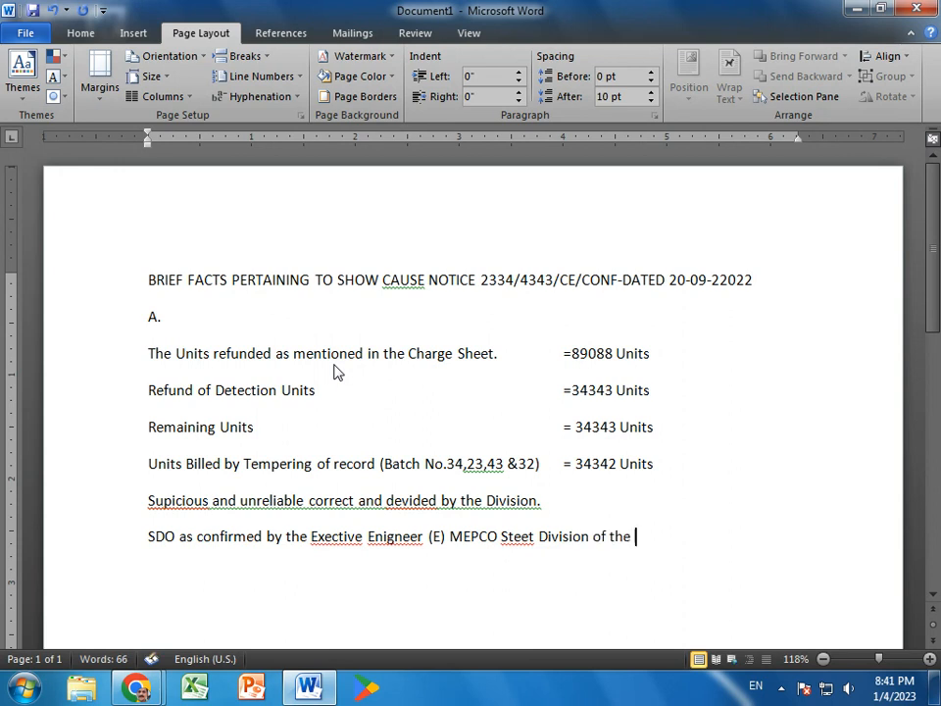
# Continue the SDO sentence with "Country side by the Board of Revenue of the District Level and the"
pyautogui.write(' Country s')
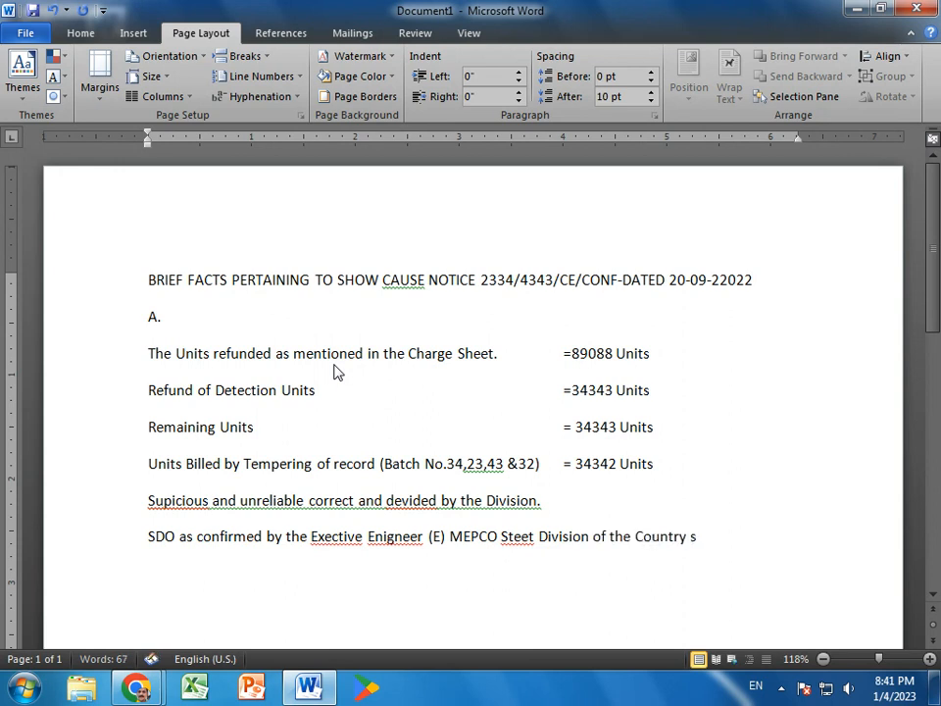
pyautogui.write('ide by the B')
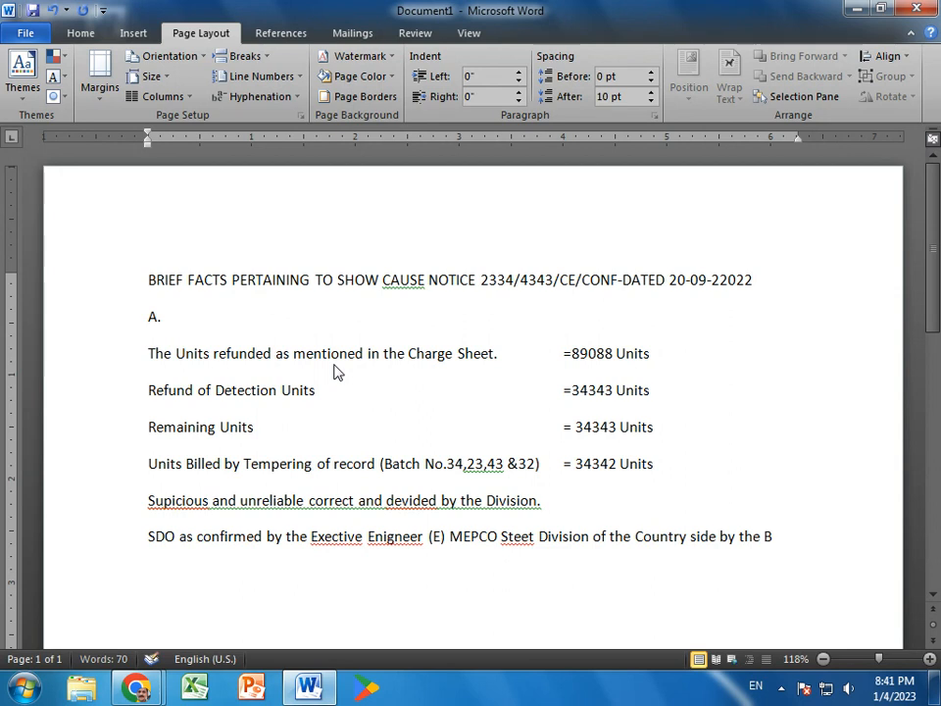
pyautogui.write('oard of Rev')
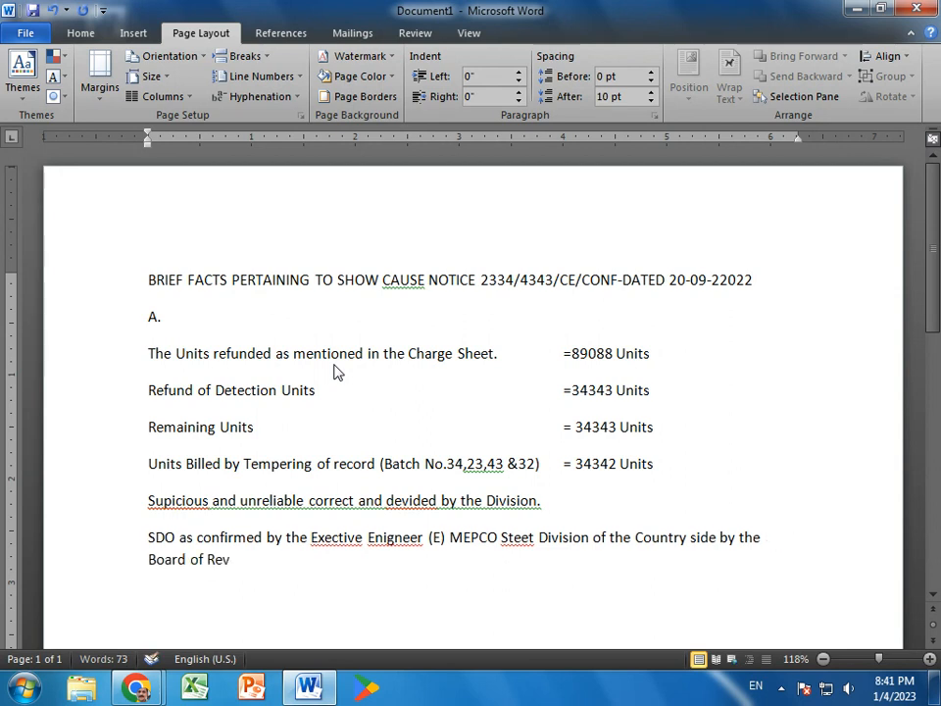
pyautogui.write('enue of the Dist')
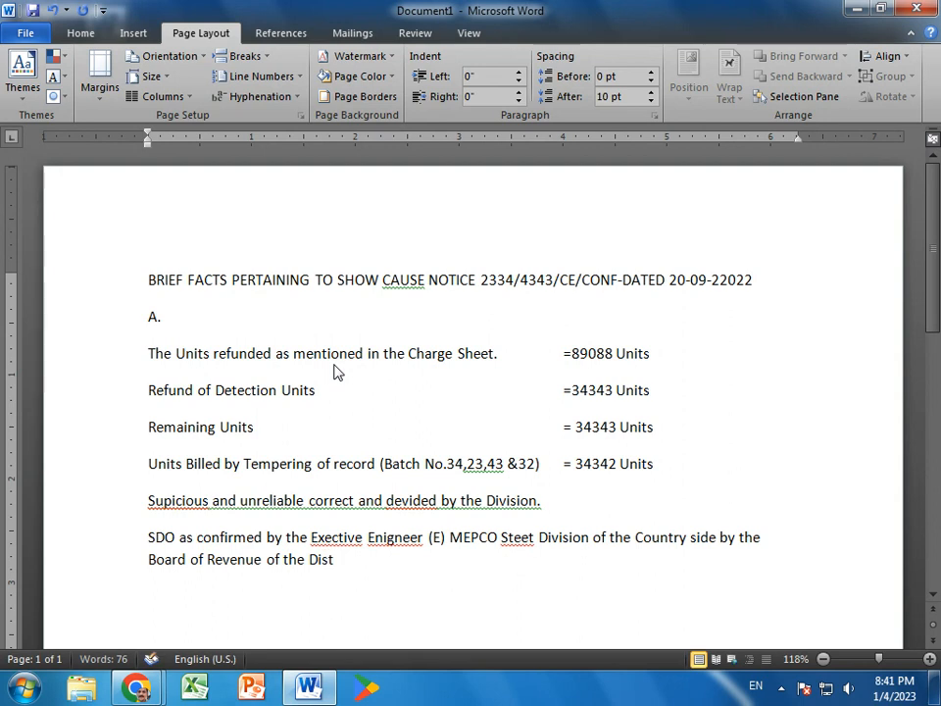
pyautogui.write('rict Level and the ren')
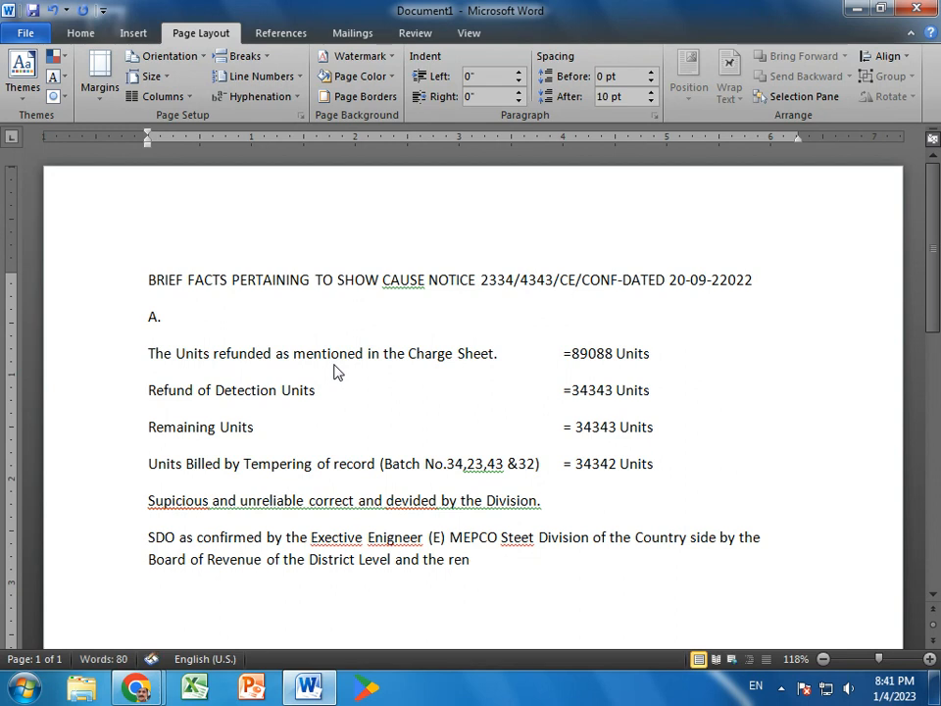
# Finish the SDO paragraph with "remaining Units." and put "= 34343 Units" in the value column
pyautogui.press('BackSpace')
pyautogui.write('maining Units')
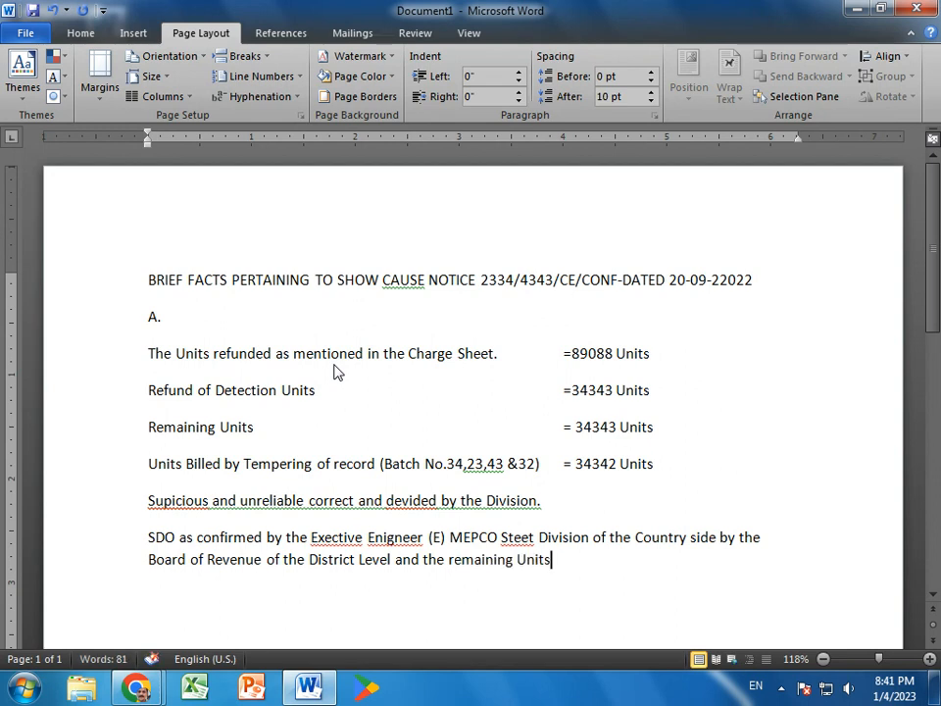
pyautogui.write('.=')
pyautogui.press('BackSpace')
pyautogui.write('= 34343 Units')
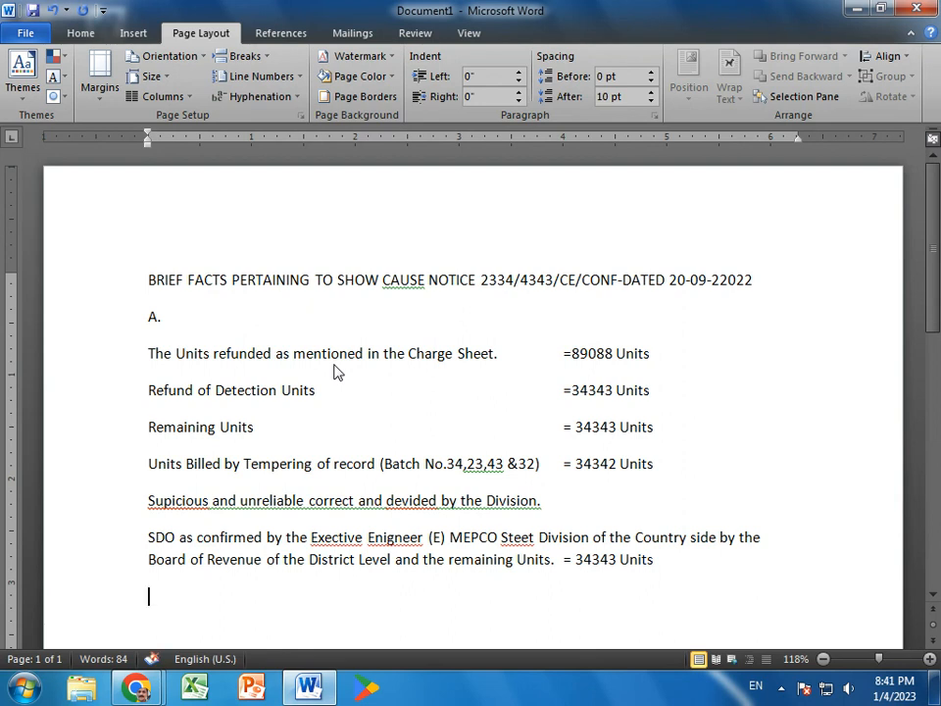
# Add a "B." section heading and begin an indented paragraph under it with "As per random/surprise checking"
pyautogui.press('Return')
pyautogui.write('B.')
pyautogui.press('Return')
pyautogui.write('As per re')
pyautogui.press('BackSpace')
pyautogui.write('andom/sup')
pyautogui.press('BackSpace')
pyautogui.write('rpriz')
pyautogui.press('BackSpace')
pyautogui.write('se checking')
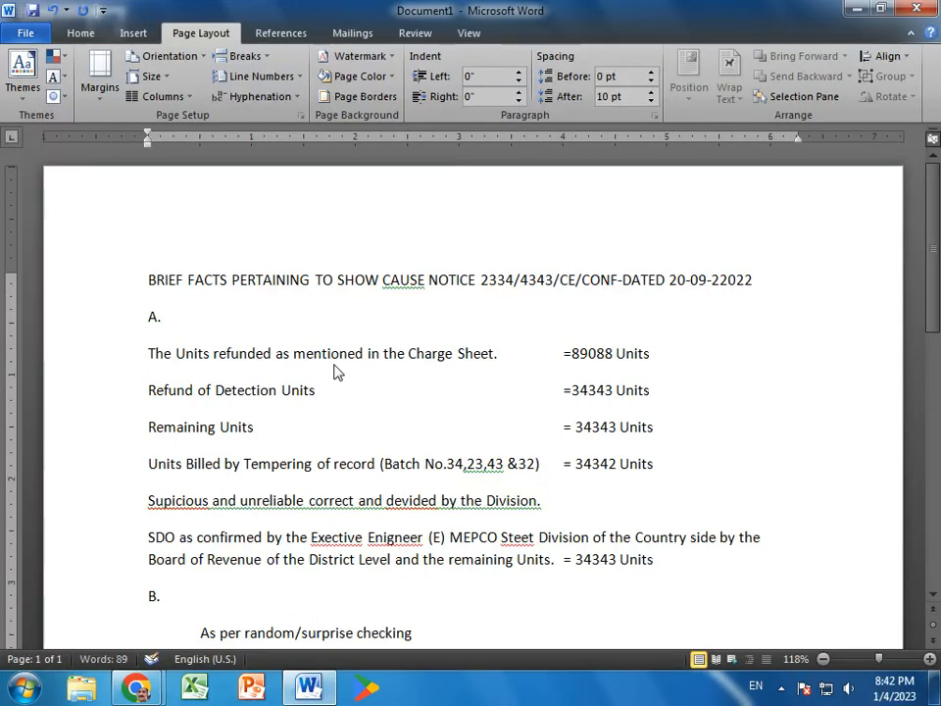
# Add the checking dates "dated 32-09-22 & 23-09-22" to the section B paragraph
pyautogui.write(' dated 32-09-22')
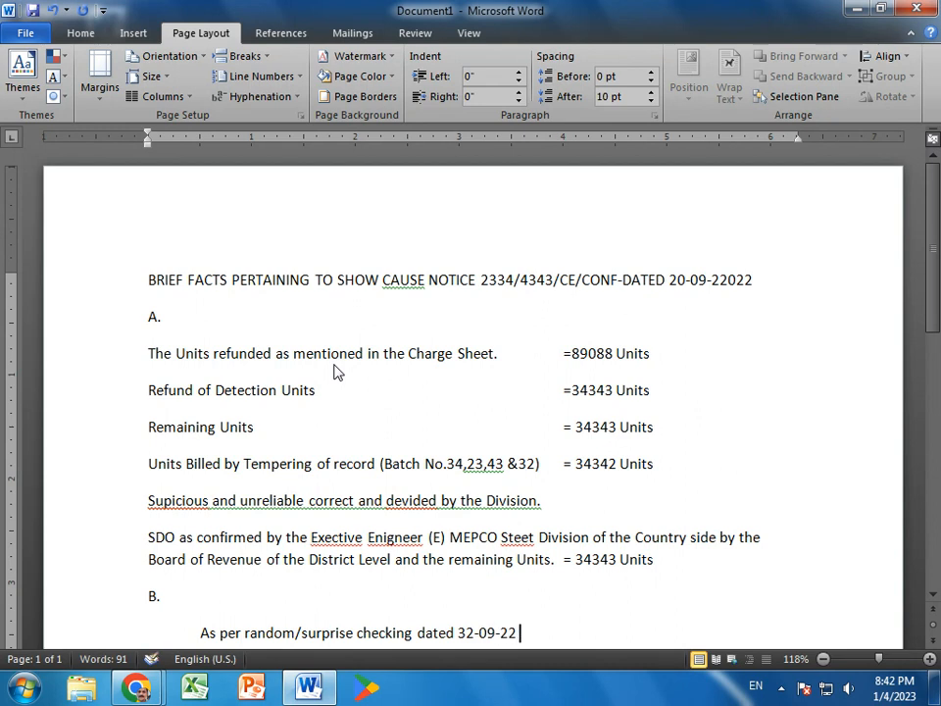
pyautogui.write(' &')
pyautogui.write(' 34')
pyautogui.press('BackSpace')
pyautogui.press('BackSpace')
pyautogui.write('34,')
pyautogui.write('23')
pyautogui.press('BackSpace')
pyautogui.press('BackSpace')
pyautogui.press('BackSpace')
pyautogui.write('32')
pyautogui.press('BackSpace')
pyautogui.press('BackSpace')
pyautogui.write('23-09-22')
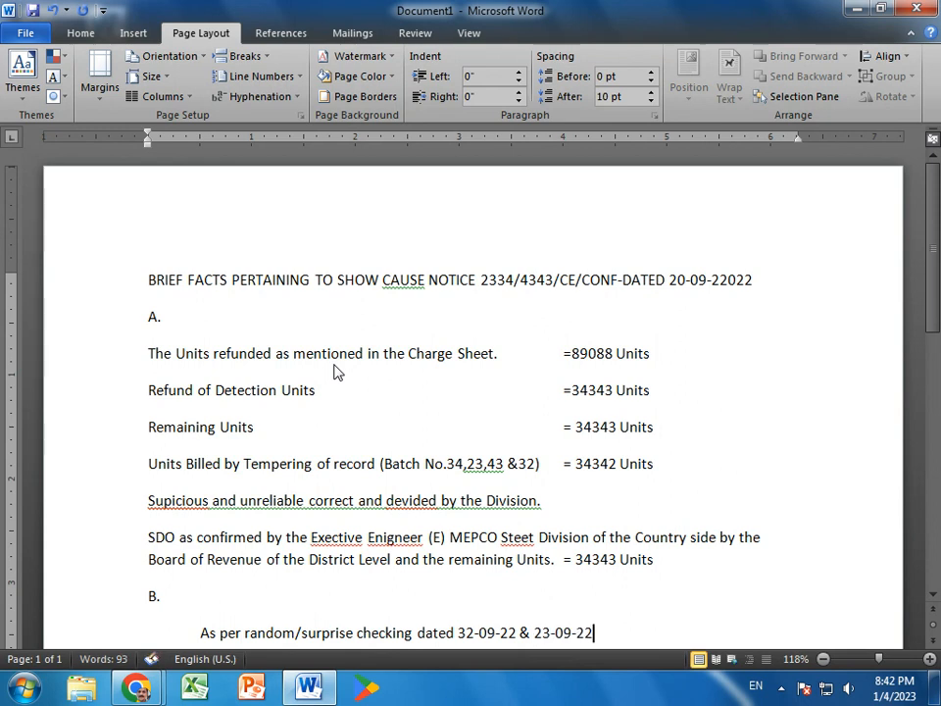
# Continue section B with ", as communicated to the worthy General Manager Operation LESCO Ltd Lahore by SE MEPCO Circle Sahiwal"
pyautogui.write(', as ')
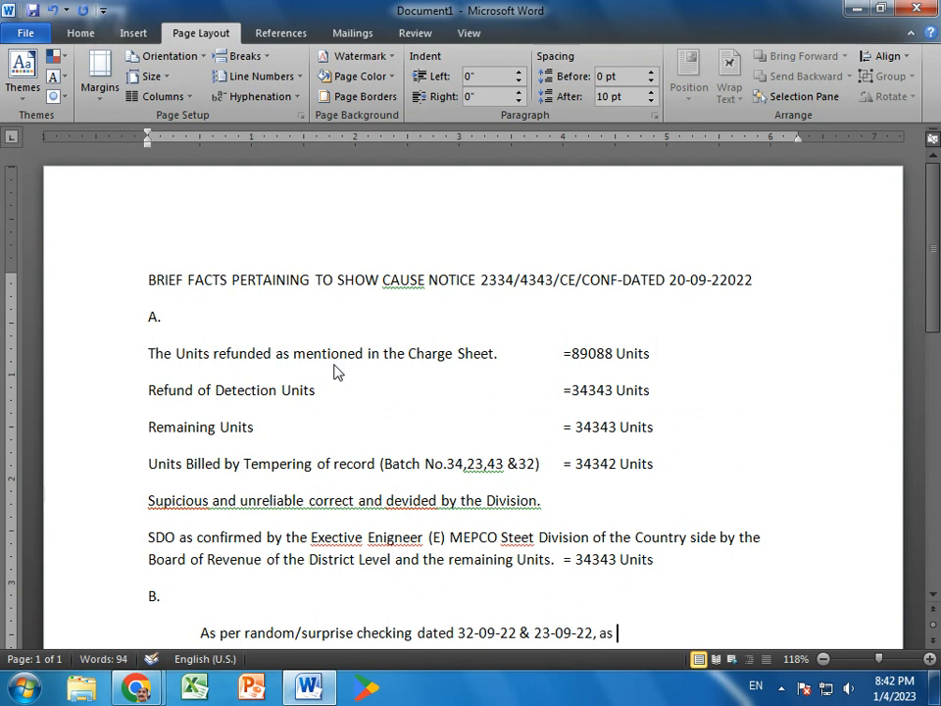
pyautogui.write('communic')
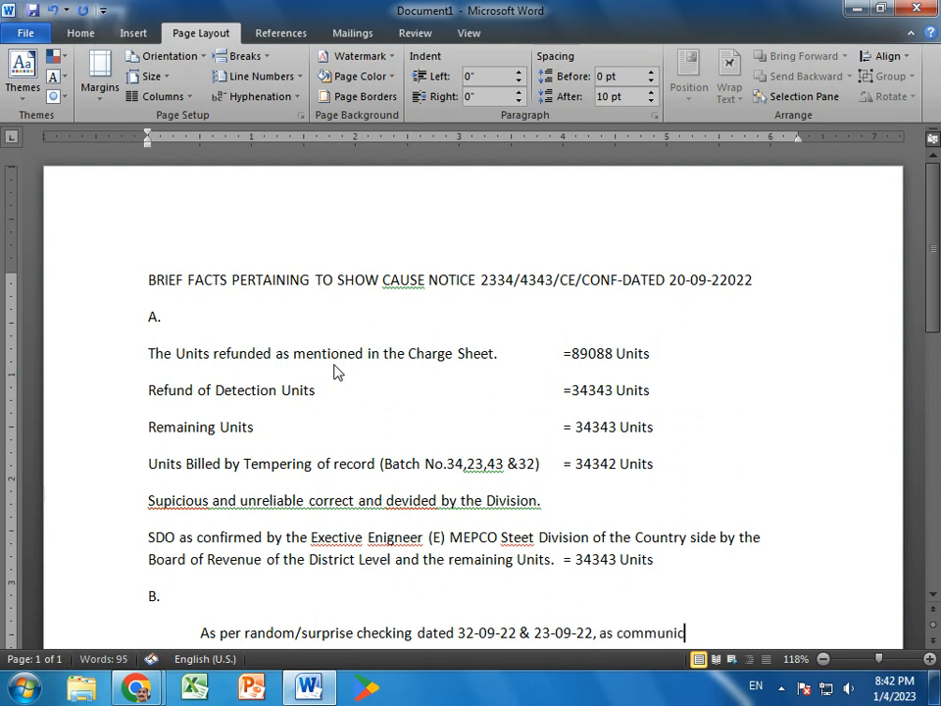
pyautogui.write('ated to the worthl')
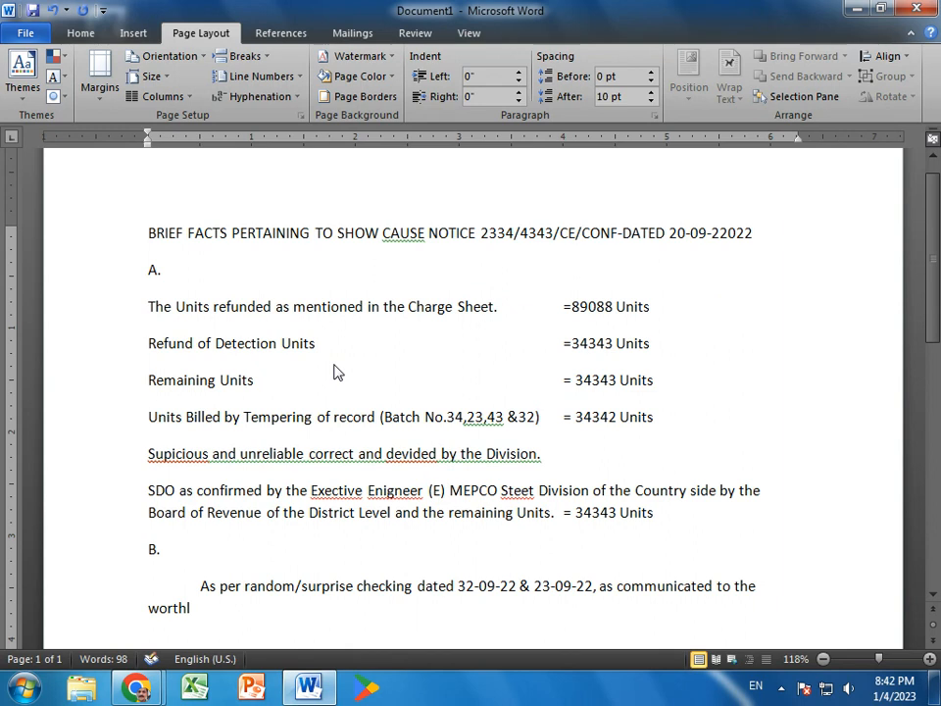
pyautogui.press('BackSpace')
pyautogui.write('y General Manager Operation LESCO Ltd Lahore')
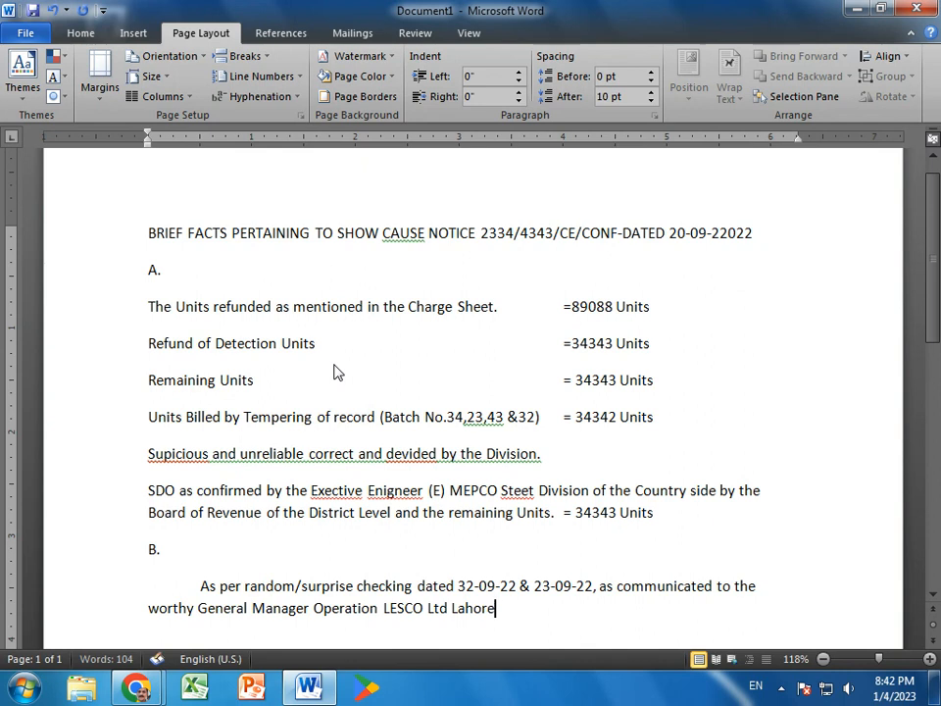
pyautogui.write(' by SE MEPCO Circle')
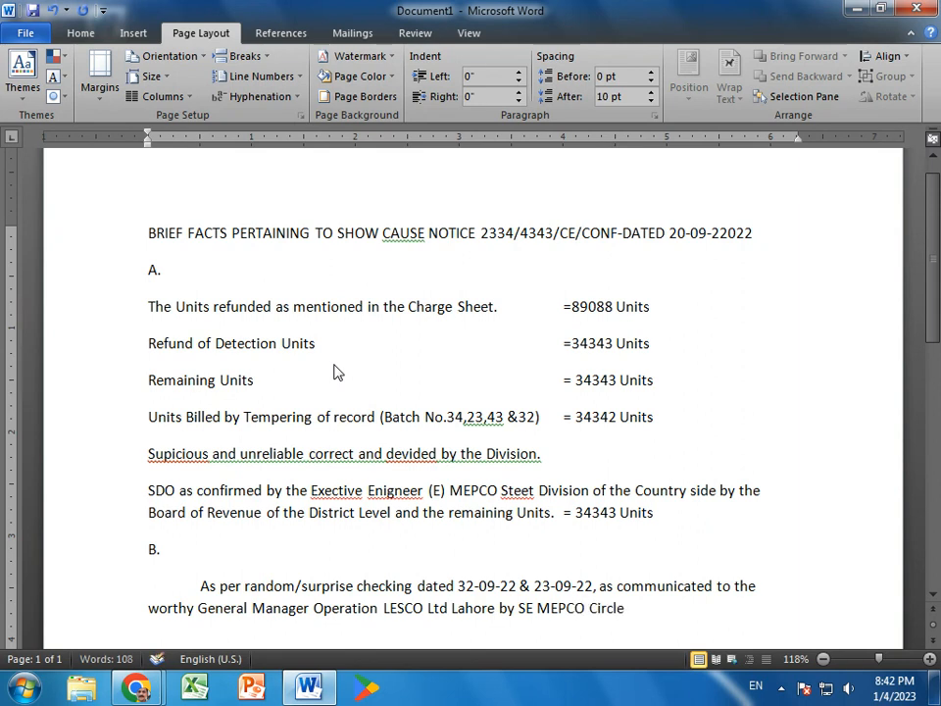
pyautogui.write(' Sahiwal')
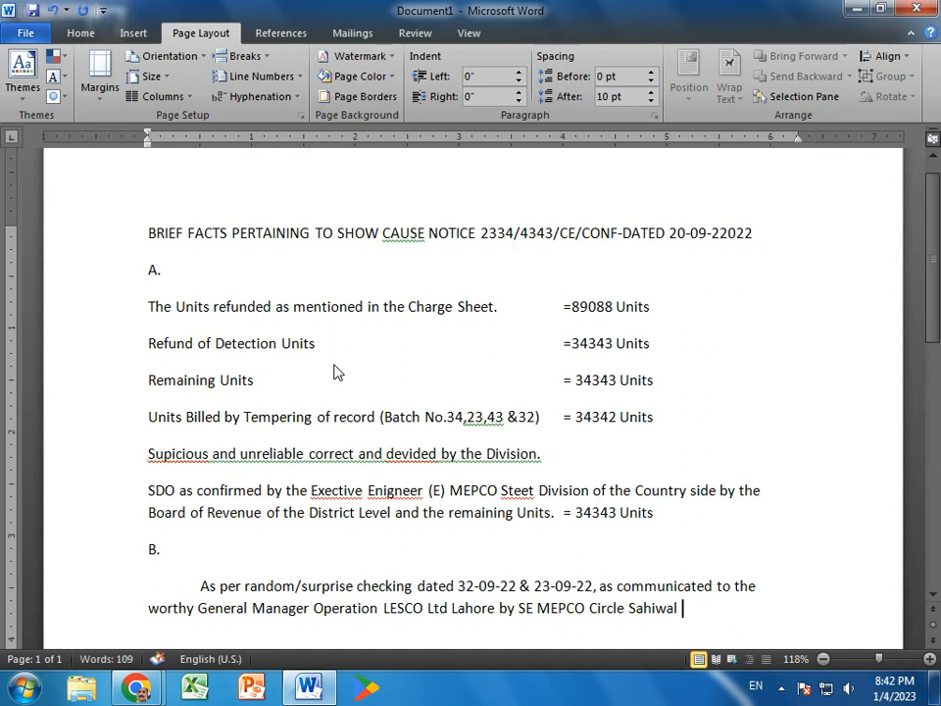
# Add the letter reference "vide letter No.2323-90 Dated 23-09-22" to the section B paragraph
pyautogui.write(' vide letter n')
pyautogui.press('BackSpace')
pyautogui.write('No.2323')
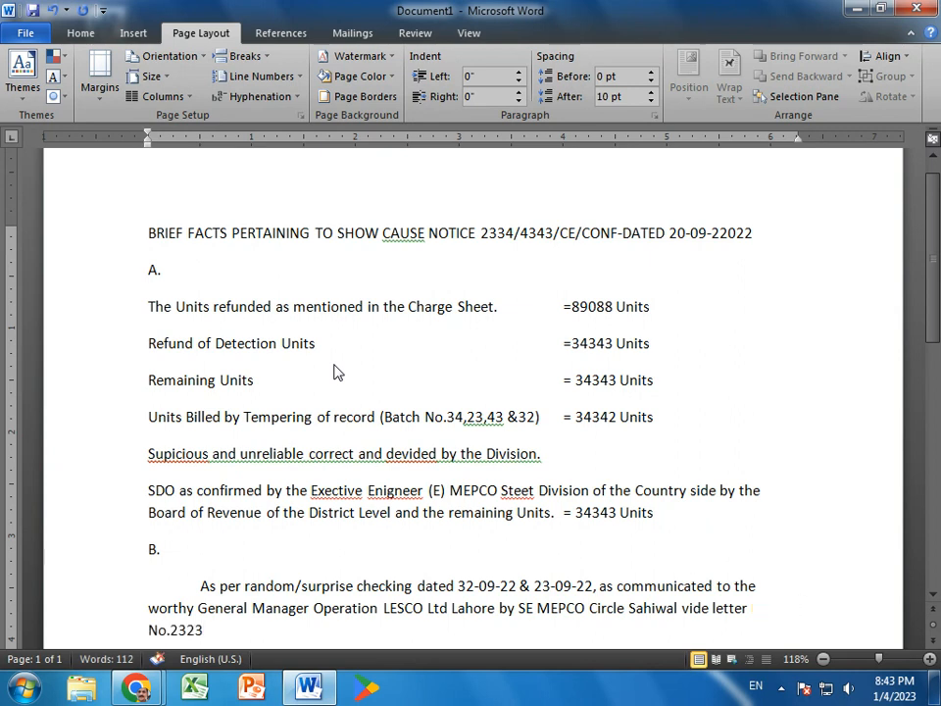
pyautogui.write('-90 Dated 23-0')
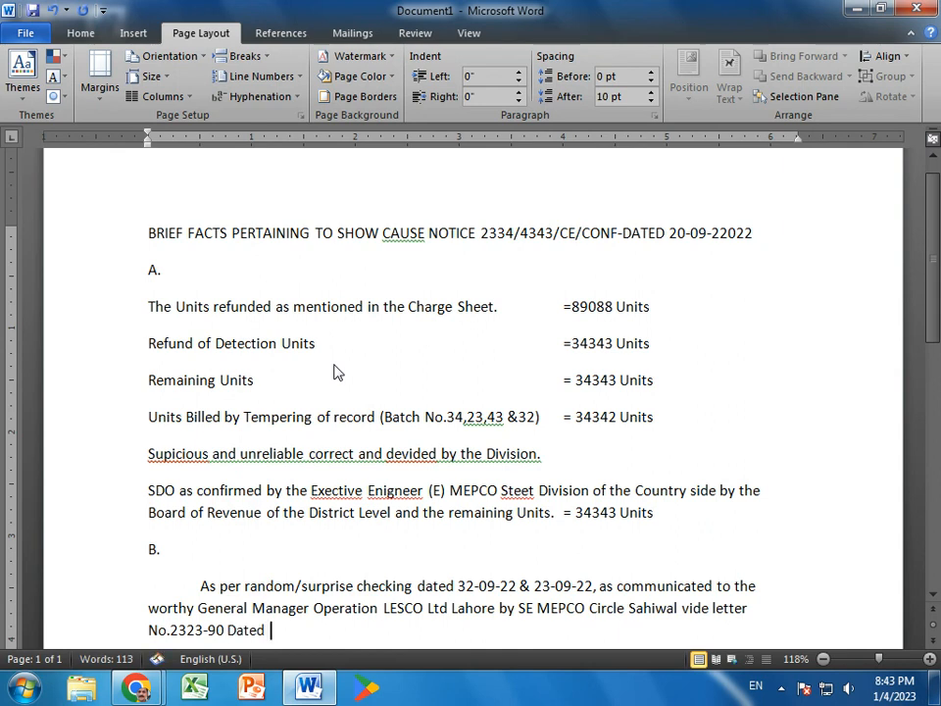
pyautogui.write('9-22')
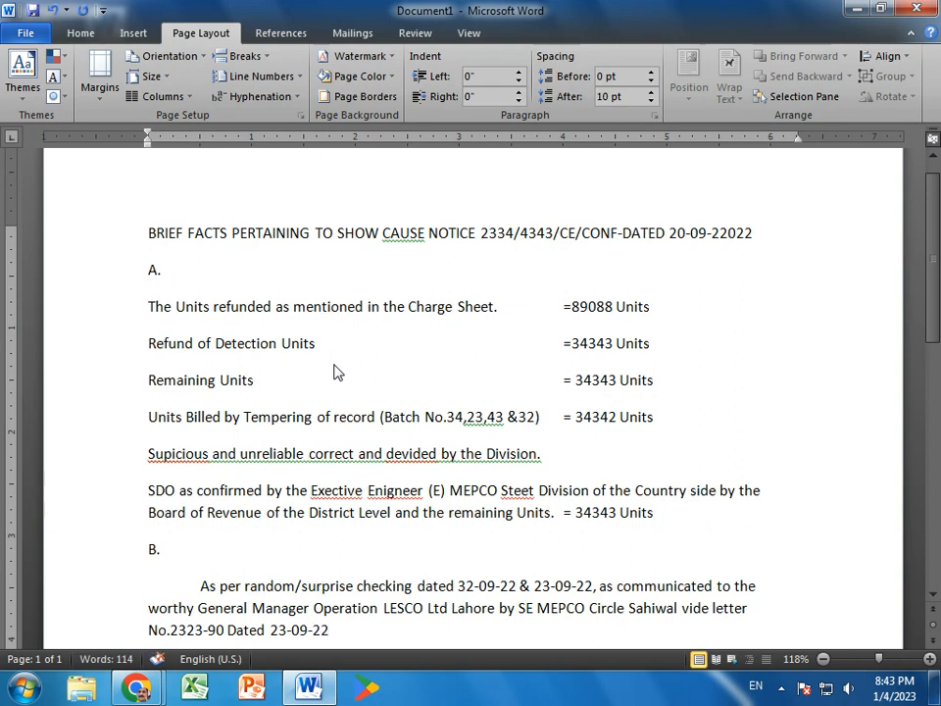
# Write the letter date's year as 2022 and end the section B sentence with ", no minus units were observed."
pyautogui.press('BackSpace')
pyautogui.write('-')
pyautogui.press('BackSpace')
pyautogui.write('022 , no minus units ew')
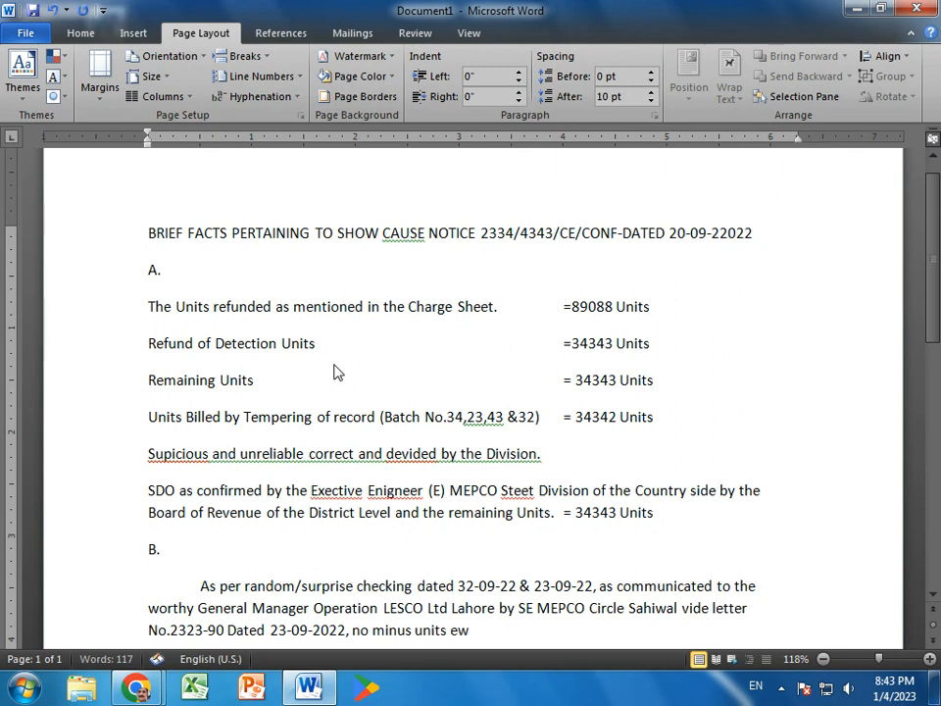
pyautogui.press('BackSpace')
pyautogui.press('BackSpace')
pyautogui.write('were observed.')
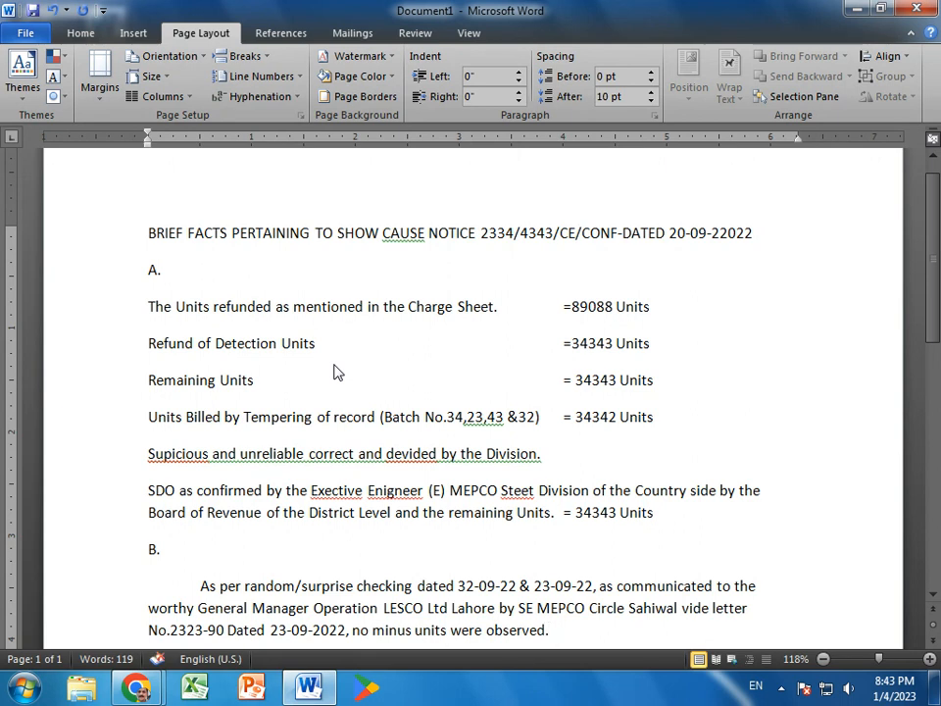
pyautogui.press('Up')
pyautogui.press('Up')
pyautogui.press('Down')
pyautogui.press('Down')
pyautogui.press('Down')
pyautogui.press('Down')
pyautogui.press('Down')
pyautogui.press('Down')
pyautogui.press('Down')
pyautogui.press('Down')
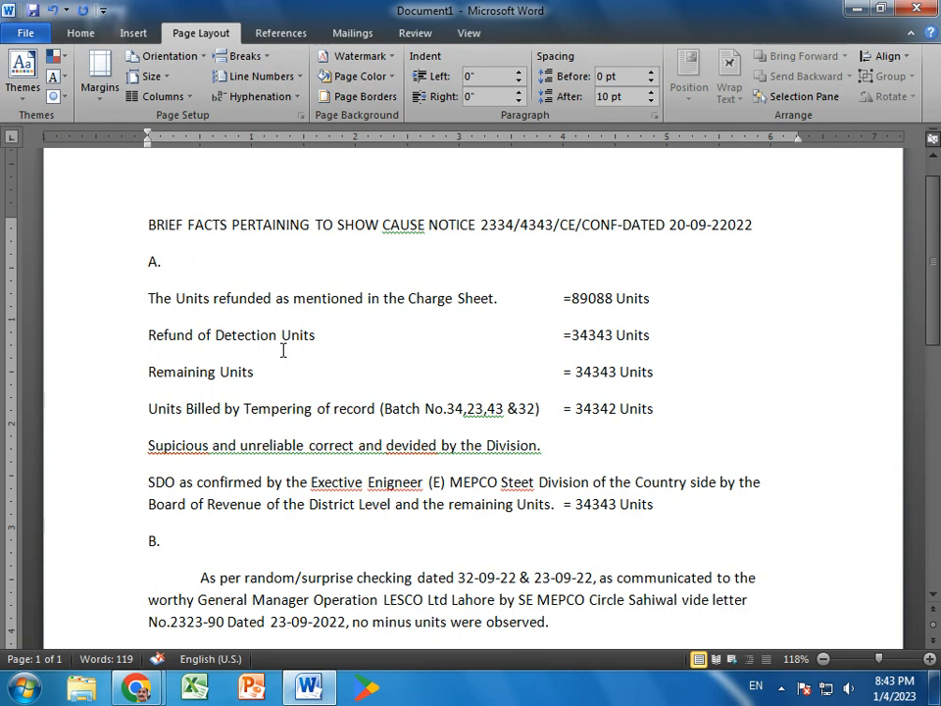
pyautogui.scroll(-2, 284, 351)
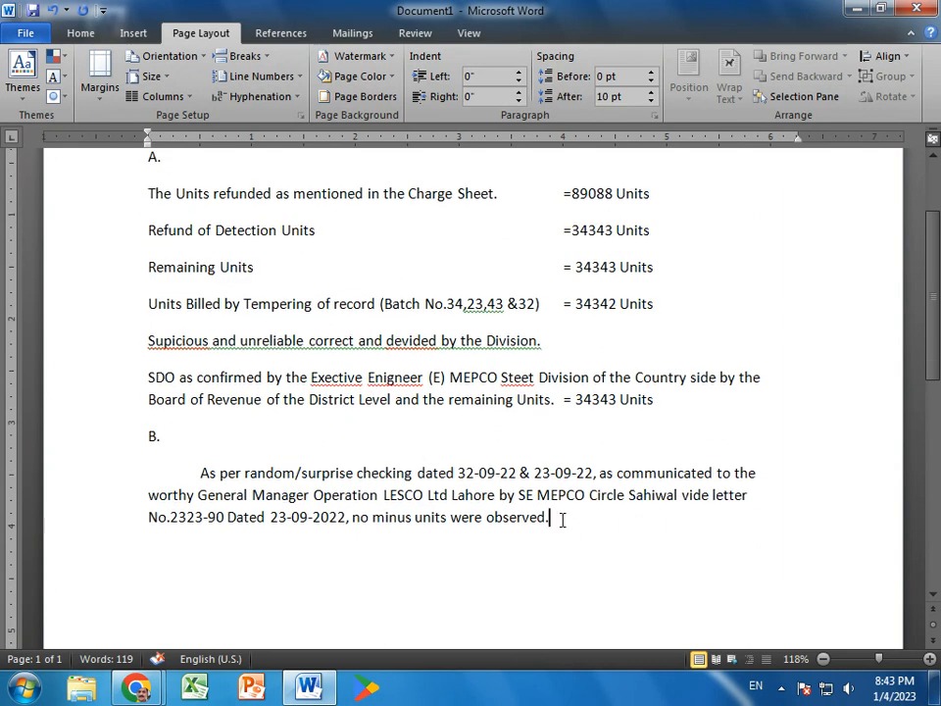
pyautogui.scroll(1, 563, 520)
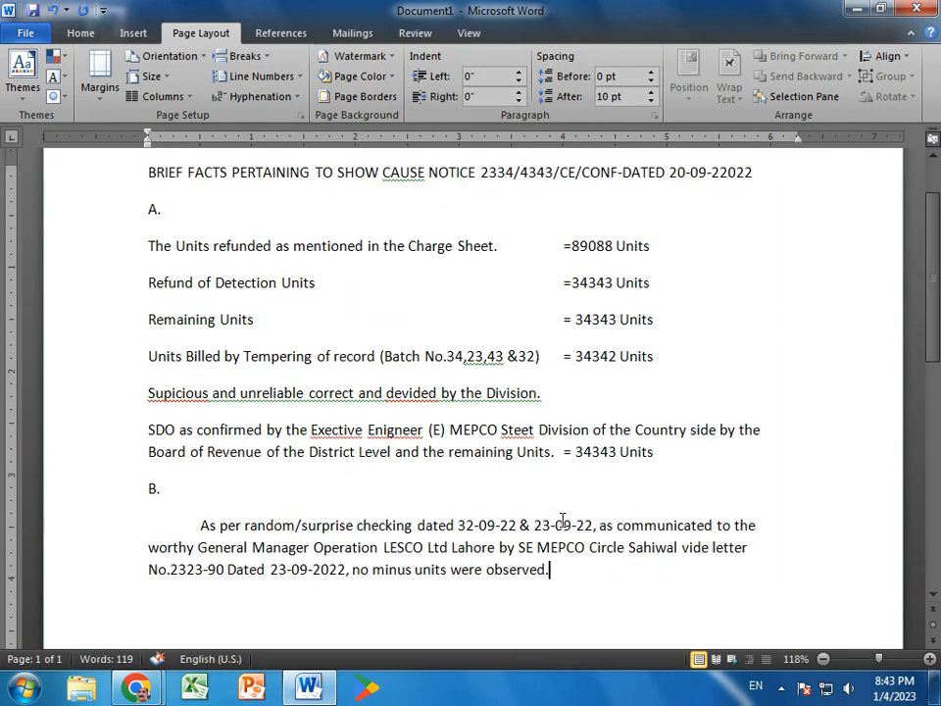
# Remove the spacing between paragraphs of the same style throughout the whole document
pyautogui.hotkey('ctrl', 'a')
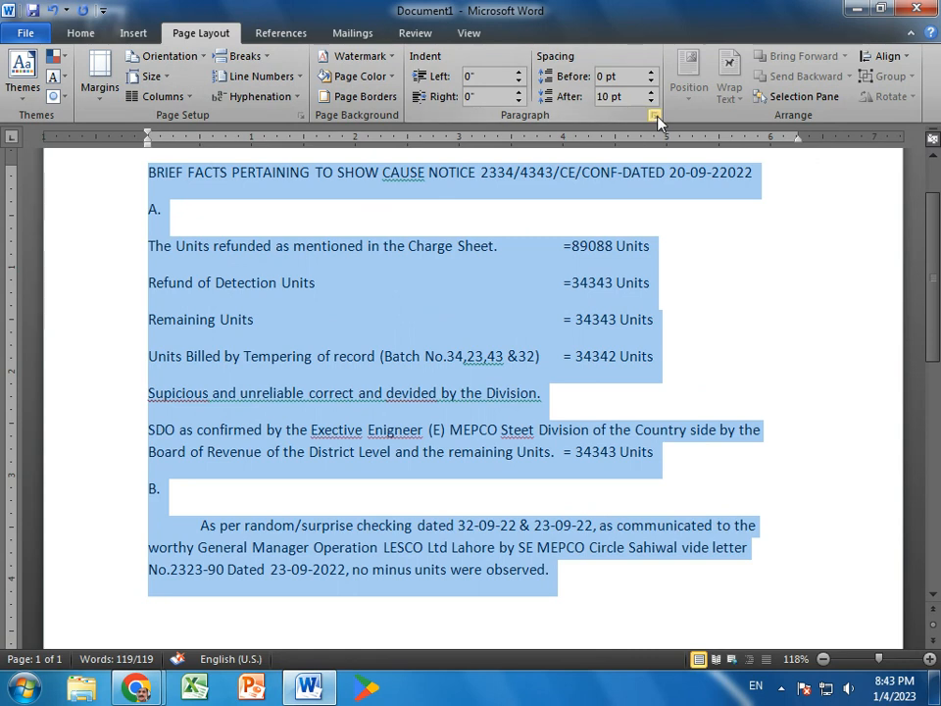
pyautogui.click(654, 117)
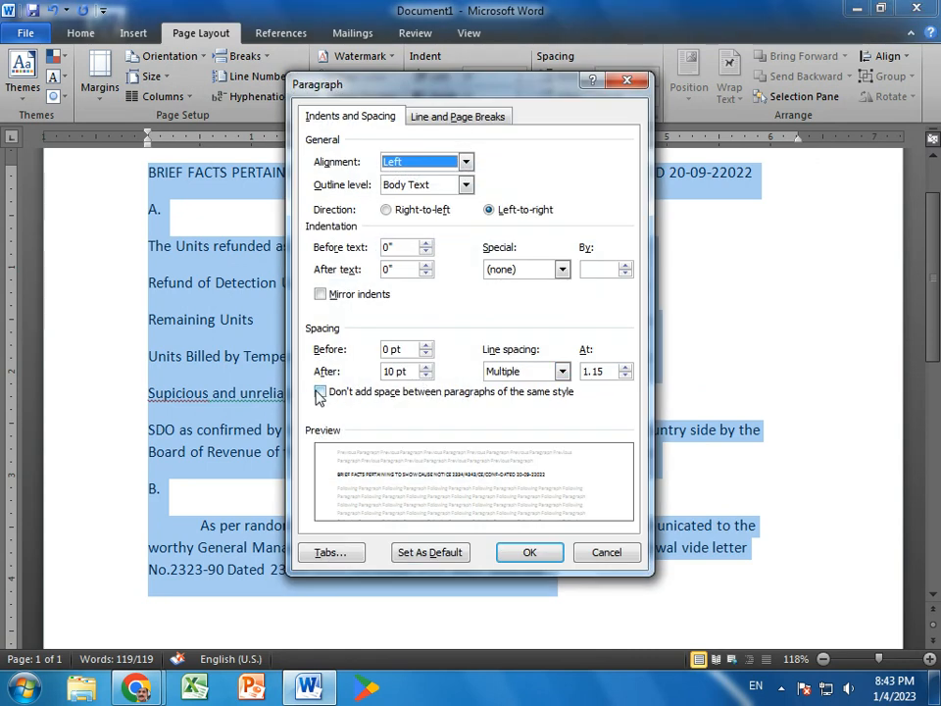
pyautogui.click(319, 391)
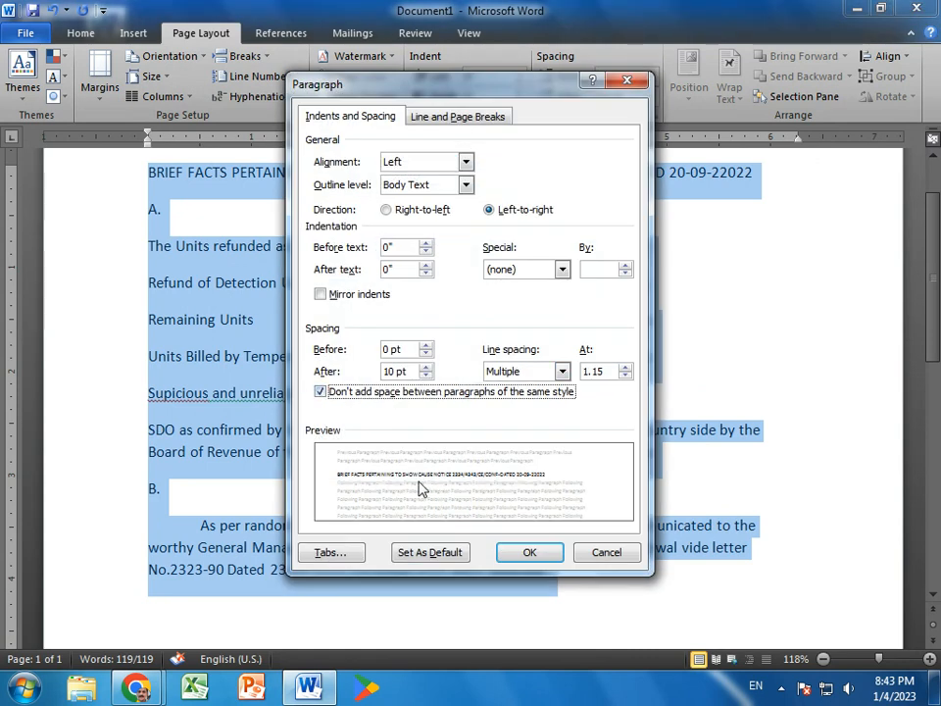
pyautogui.click(530, 552)
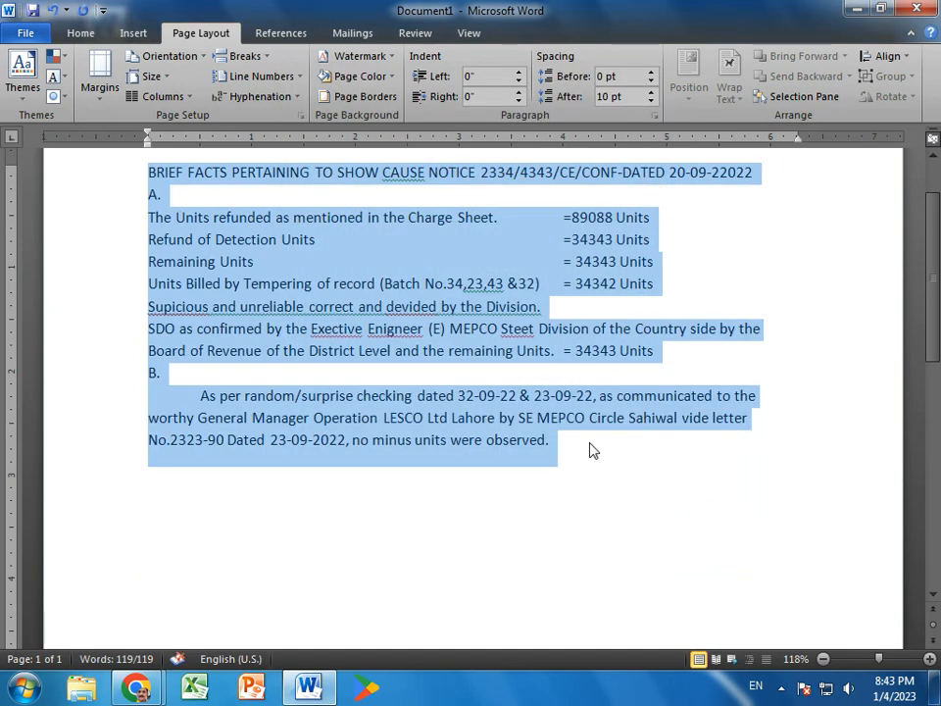
pyautogui.click(620, 472)
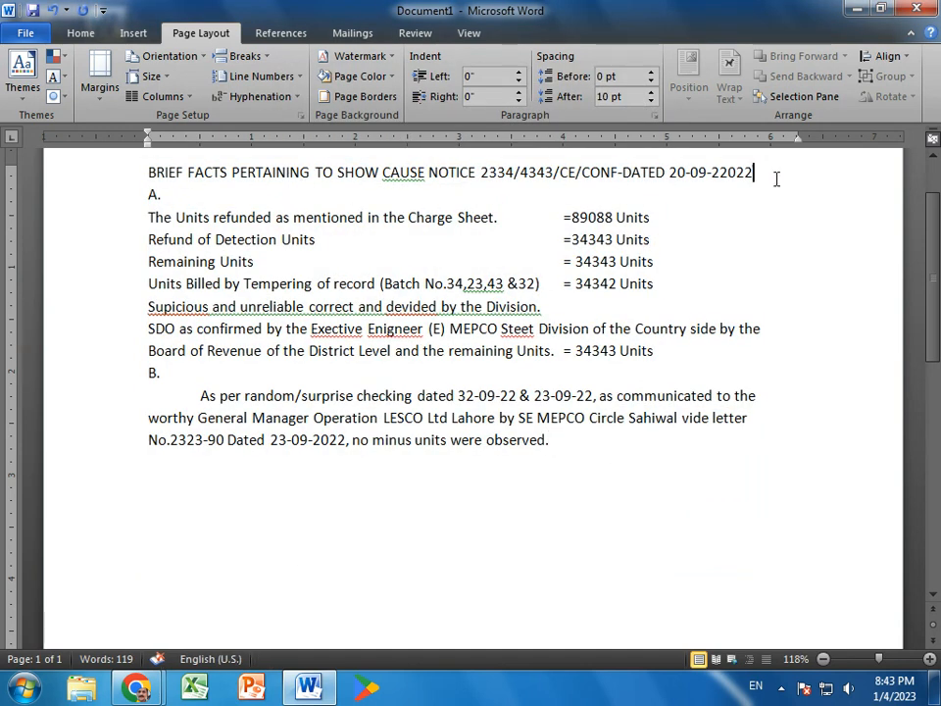
# Insert a blank line after the title and another after the "A." heading
pyautogui.click(776, 181)
pyautogui.press('Return')
pyautogui.click(352, 217)
pyautogui.press('Return')
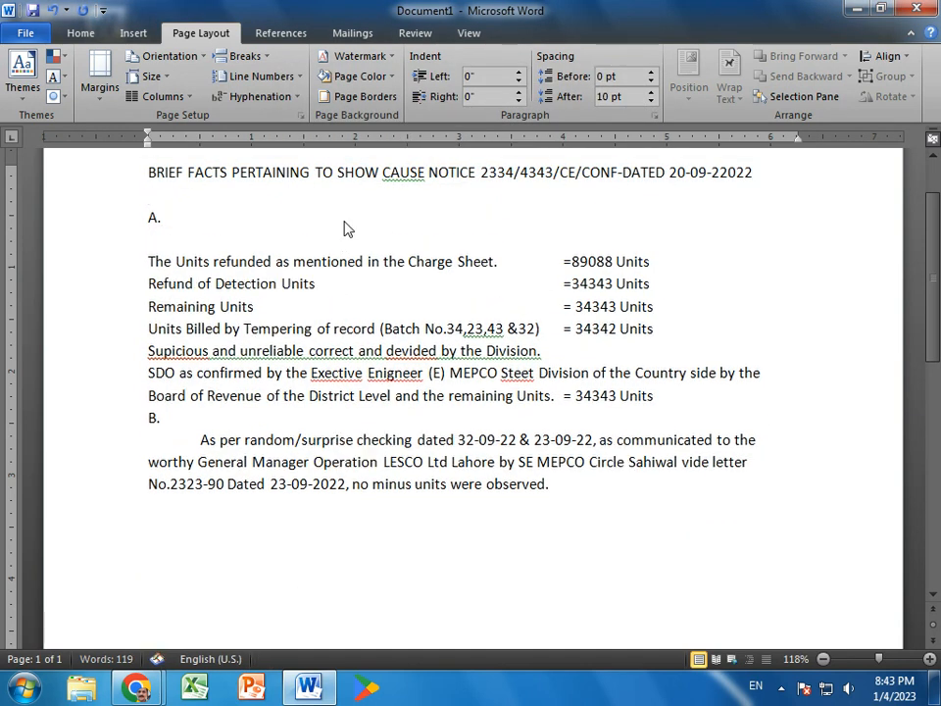
# Insert a blank line after each of the first four unit lines in section A
pyautogui.press('Return')
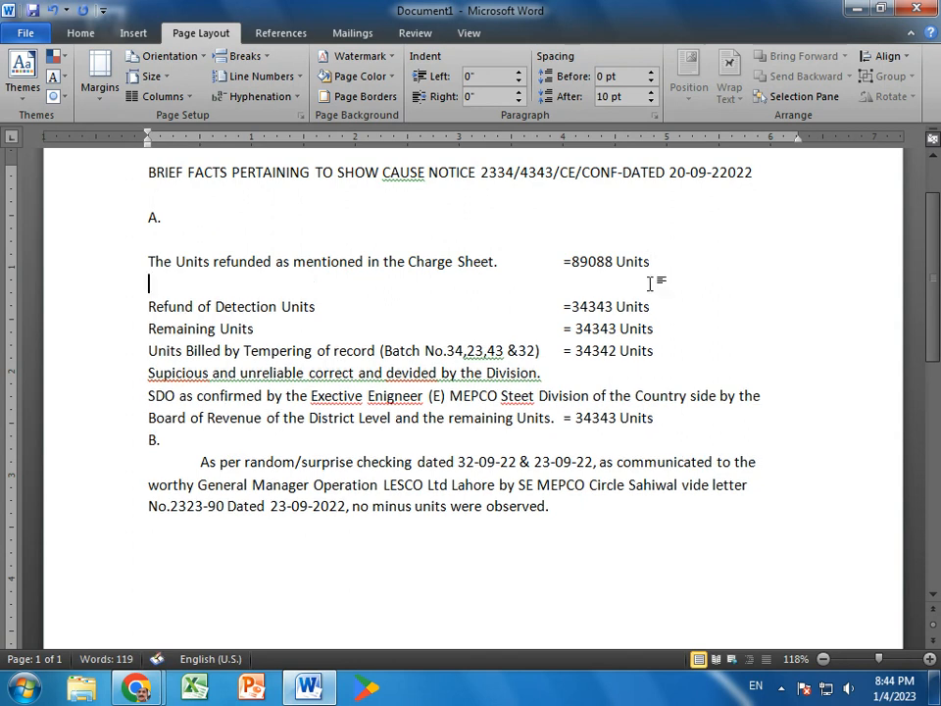
pyautogui.click(711, 311)
pyautogui.press('Return')
pyautogui.click(671, 360)
pyautogui.press('Return')
pyautogui.click(684, 393)
pyautogui.press('Return')
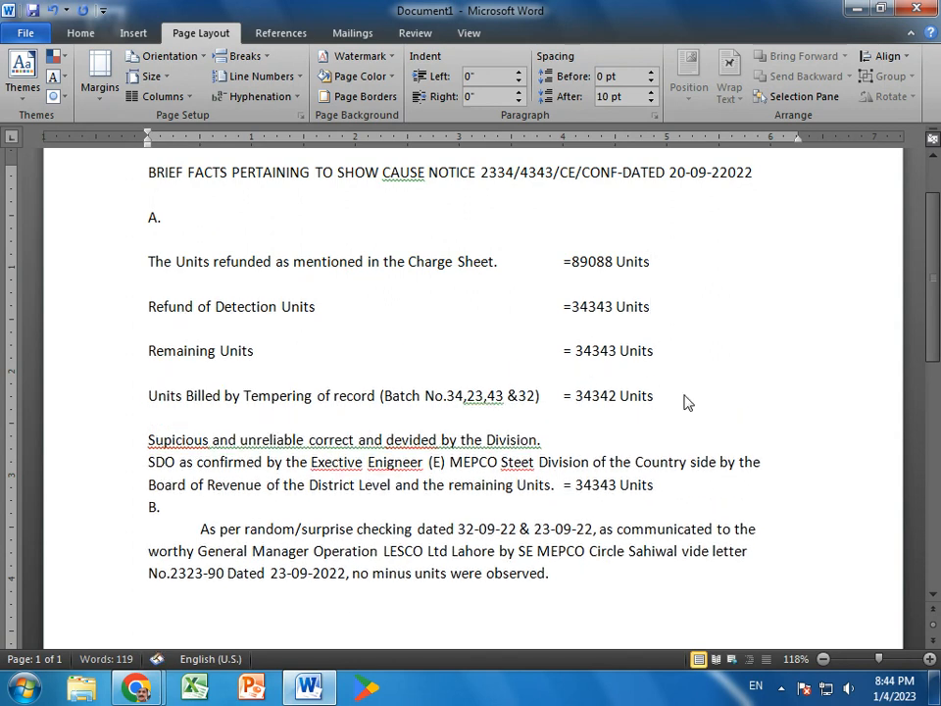
# Insert a blank line after the "Supicious and unreliable" line, the SDO paragraph and the "B." heading
pyautogui.click(598, 441)
pyautogui.press('Return')
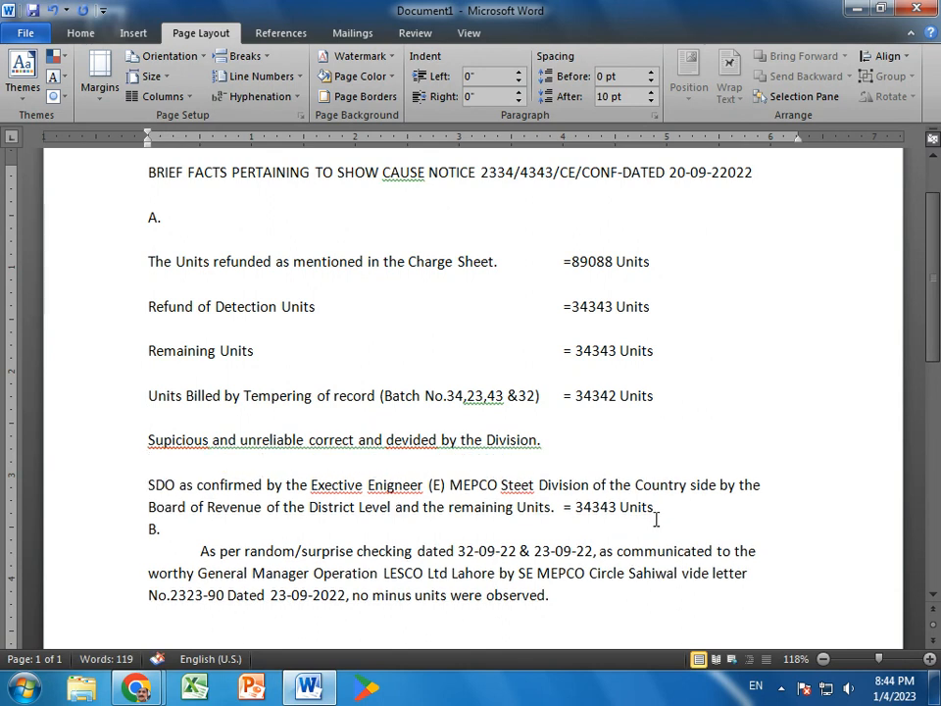
pyautogui.click(711, 506)
pyautogui.press('Return')
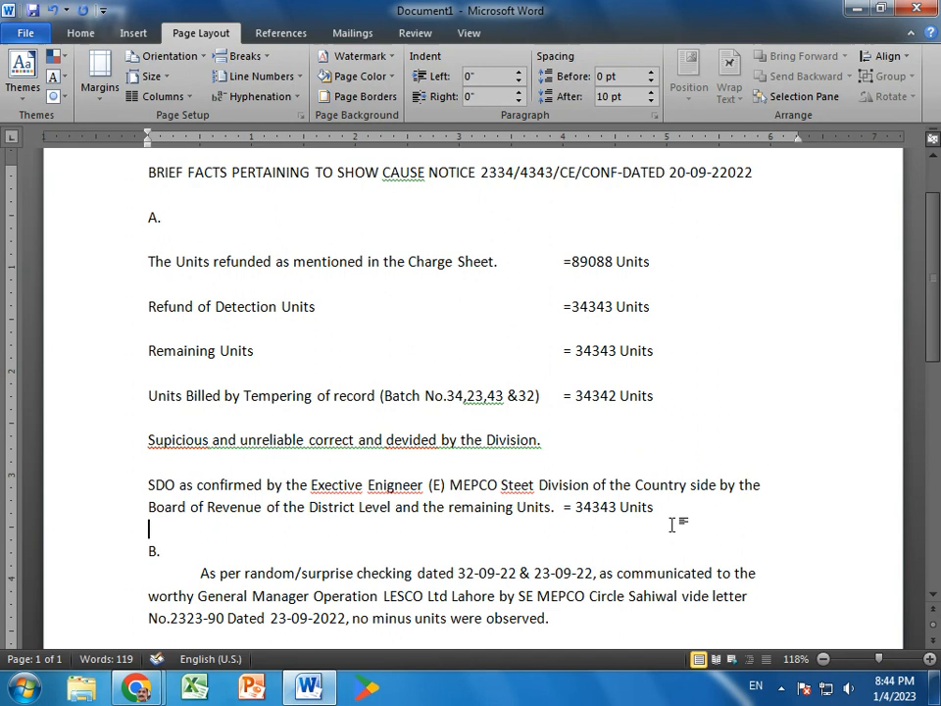
pyautogui.click(344, 550)
pyautogui.press('Return')
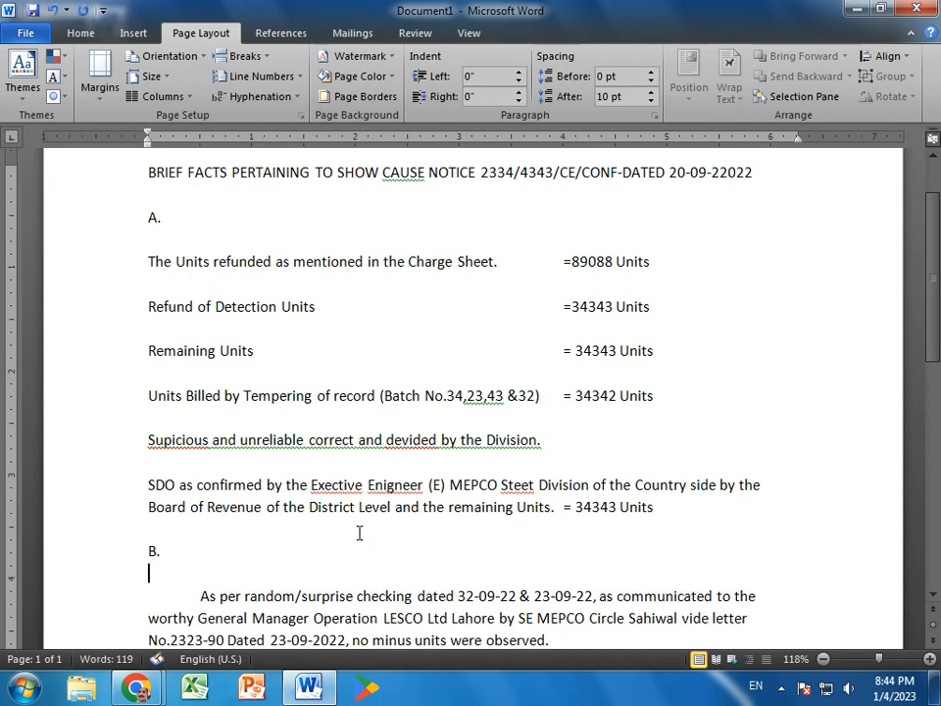
# Set the font size of the whole document's text to 14
pyautogui.scroll(-6, 676, 568)
pyautogui.scroll(-3, 677, 569)
pyautogui.scroll(12, 676, 568)
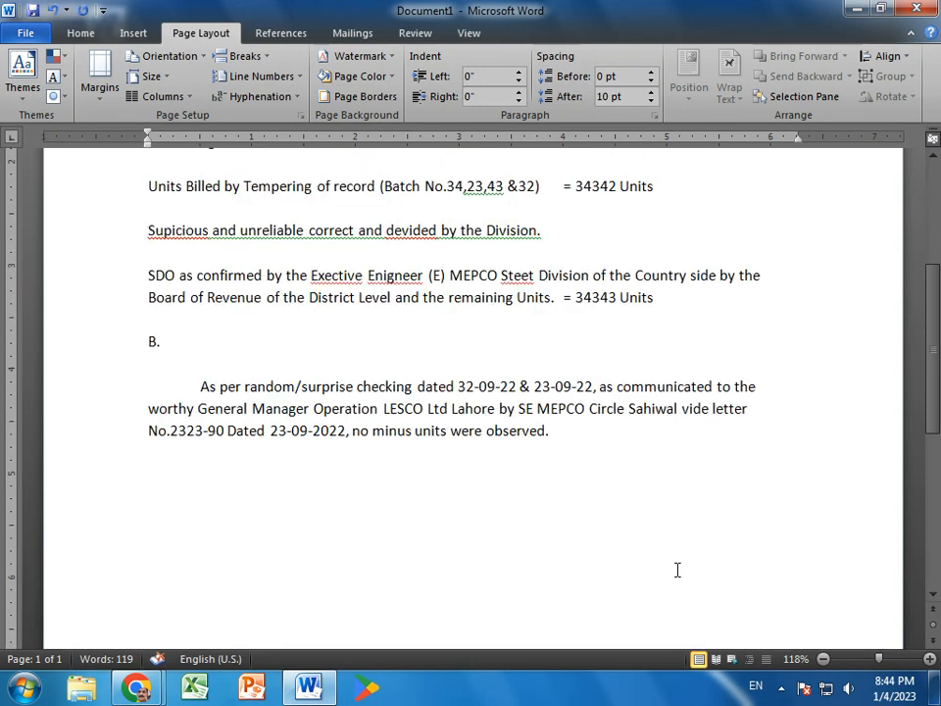
pyautogui.scroll(-9, 677, 569)
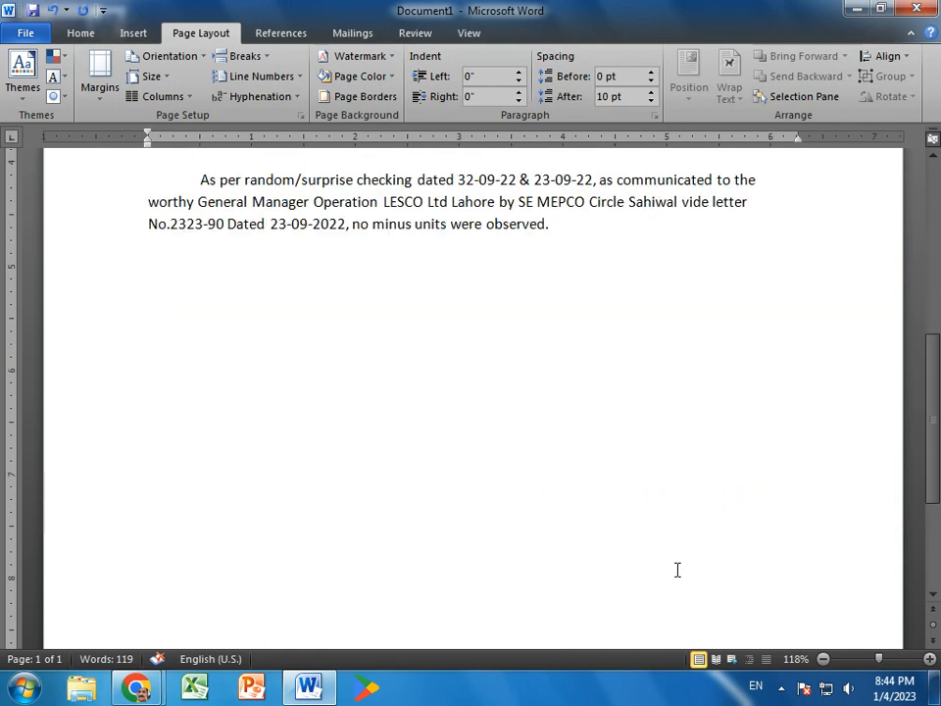
pyautogui.hotkey('ctrl', 'a')
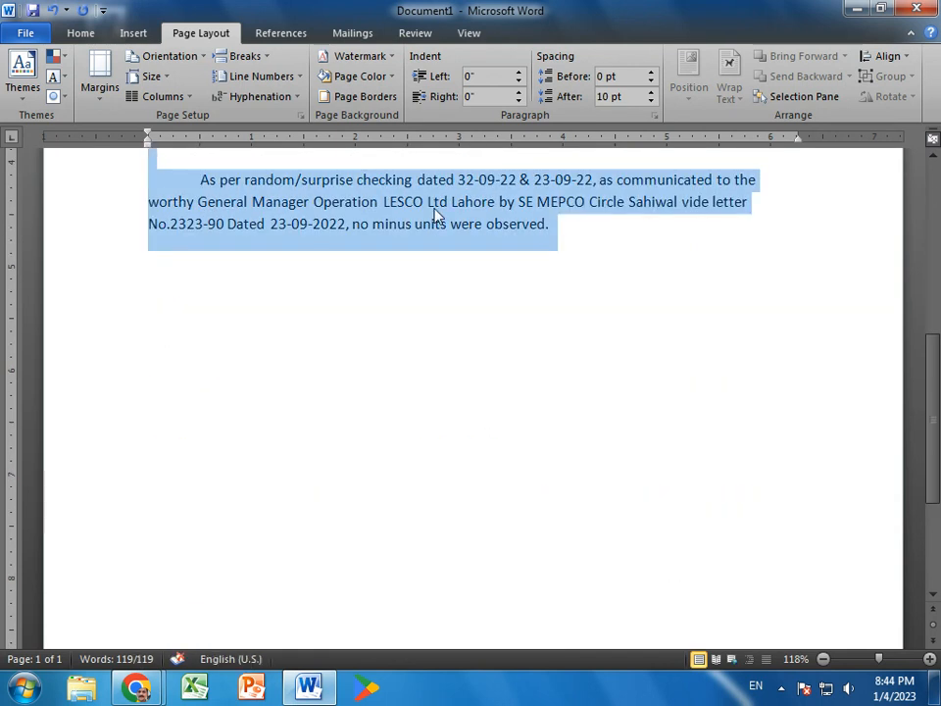
pyautogui.click(75, 34)
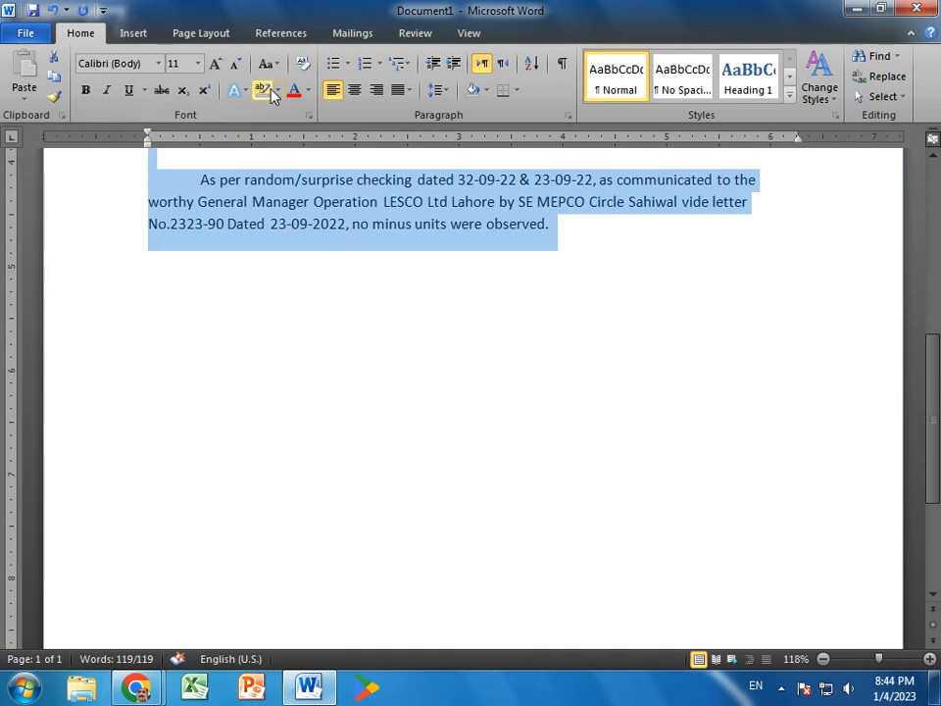
pyautogui.click(216, 64)
pyautogui.click(216, 63)
pyautogui.click(216, 64)
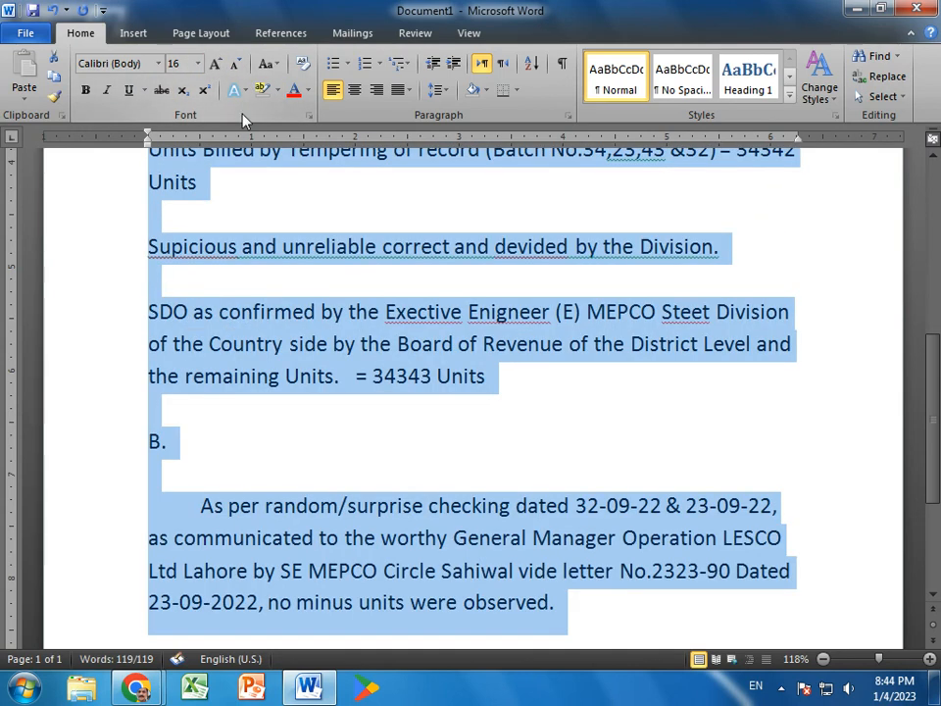
pyautogui.click(237, 63)
pyautogui.click(438, 361)
# Remove the surplus gaps in the Charge Sheet line and align the Remaining Units figure with the two figures above it
pyautogui.scroll(6, 438, 361)
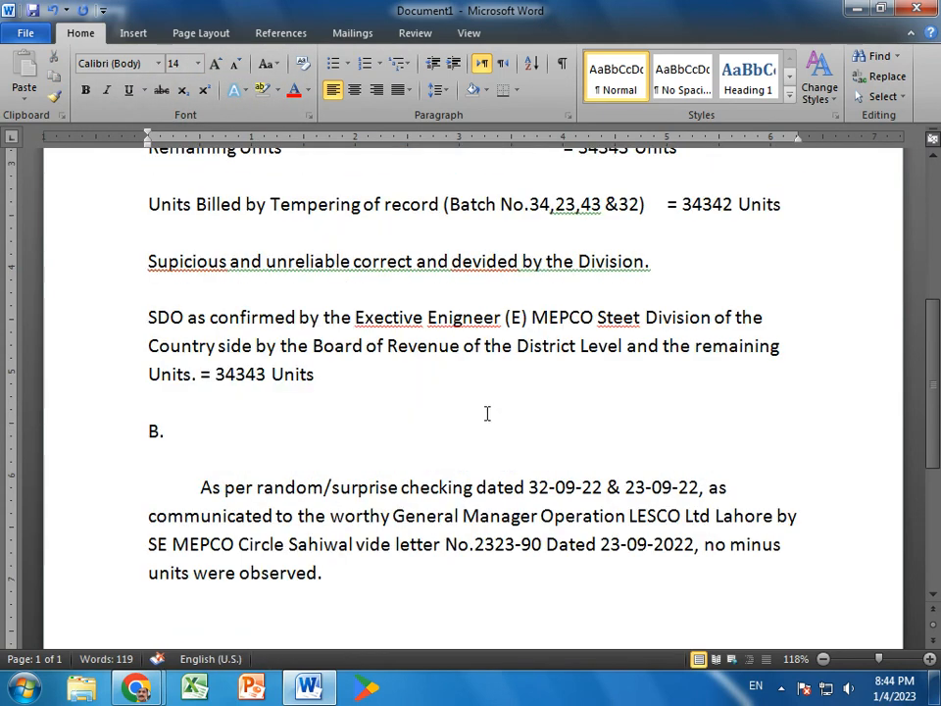
pyautogui.scroll(3, 726, 329)
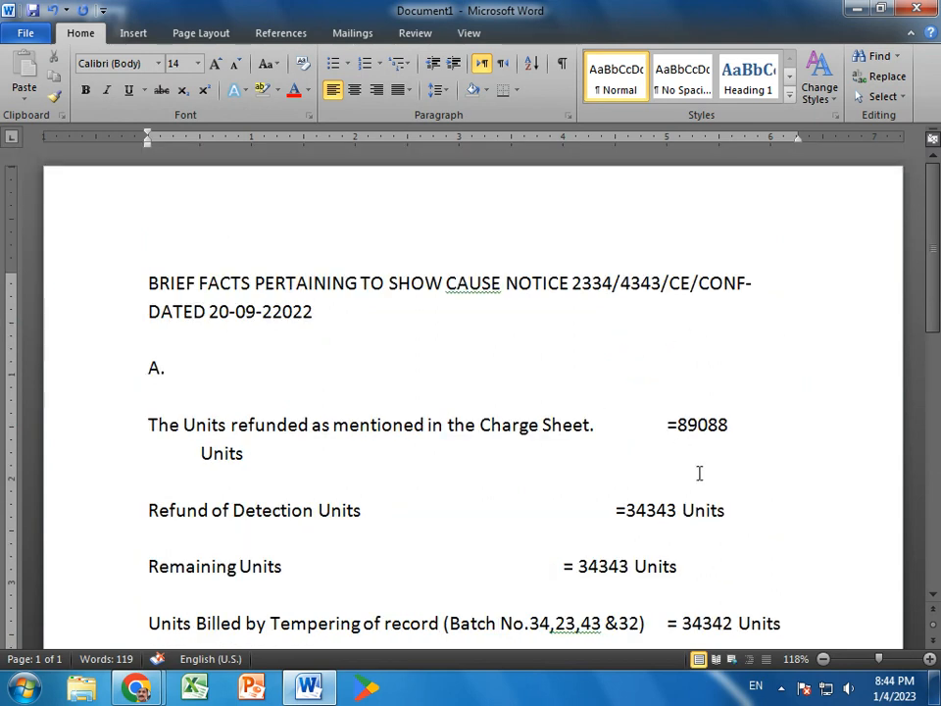
pyautogui.press('BackSpace')
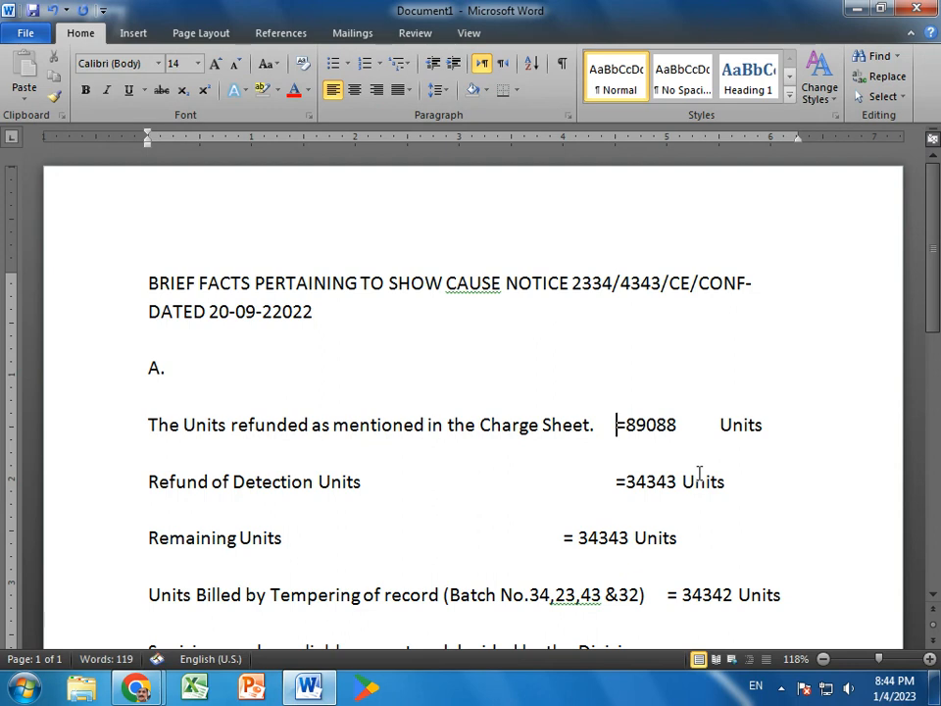
pyautogui.click(563, 538)
pyautogui.press('Tab')
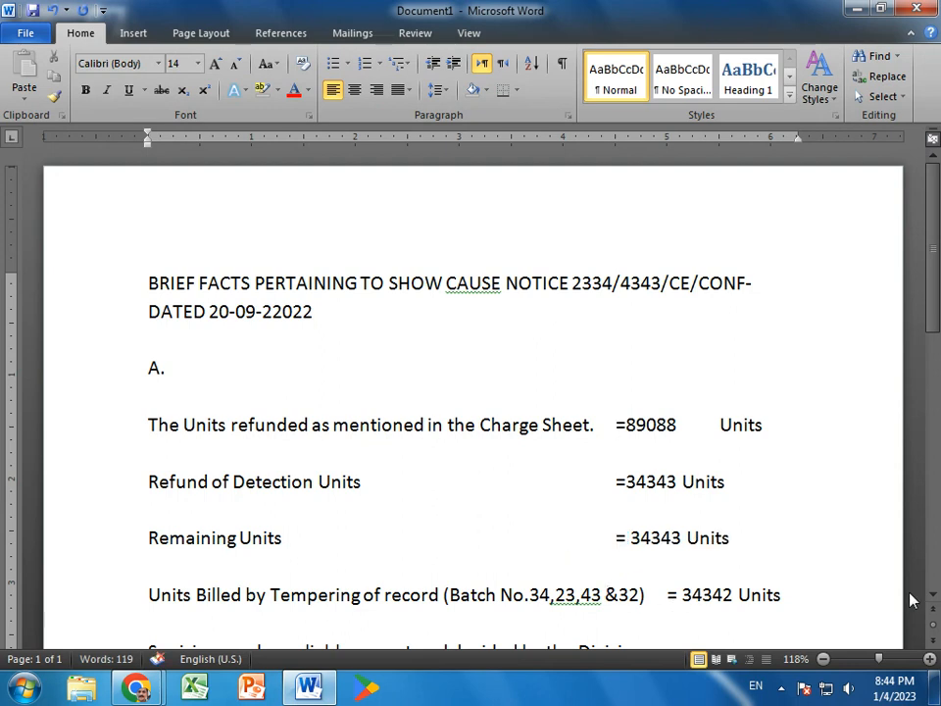
pyautogui.click(722, 425)
pyautogui.press('BackSpace')
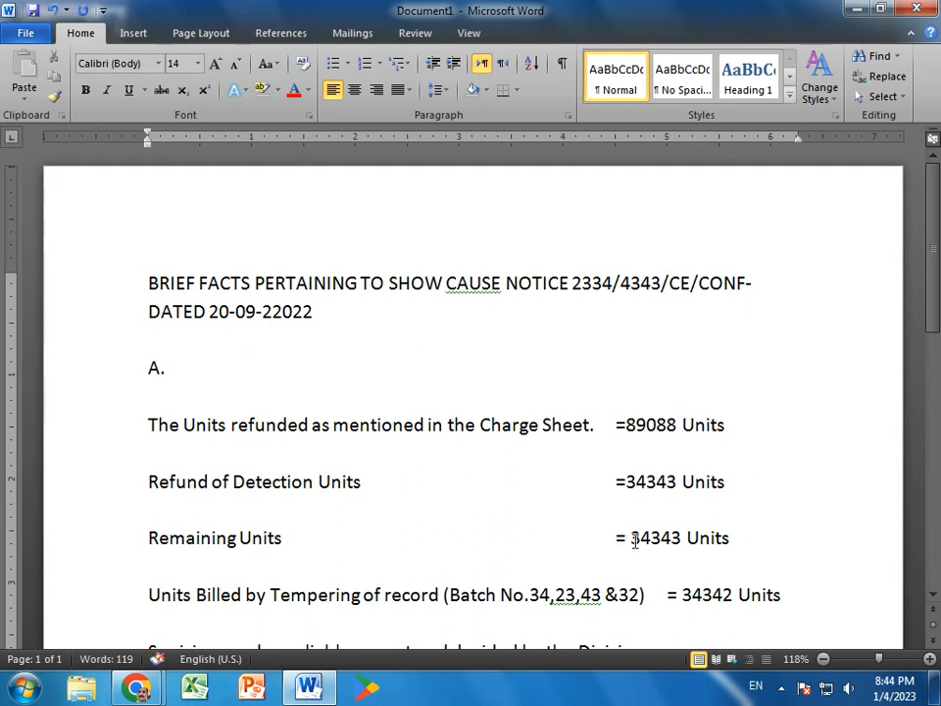
# Shift the figures of the first three unit lines one tab stop further to line up with the Units Billed figure
pyautogui.click(618, 424)
pyautogui.press('Tab')
pyautogui.click(612, 481)
pyautogui.press('Tab')
pyautogui.click(612, 538)
pyautogui.press('Tab')
pyautogui.scroll(-1, 728, 446)
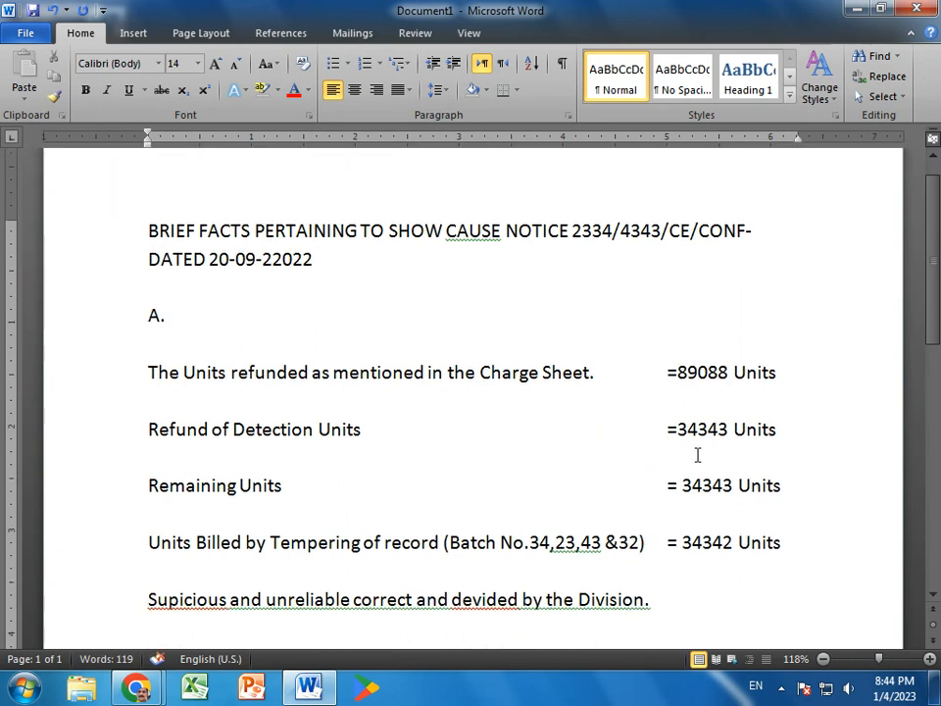
pyautogui.scroll(-1, 704, 485)
pyautogui.scroll(-3, 712, 535)
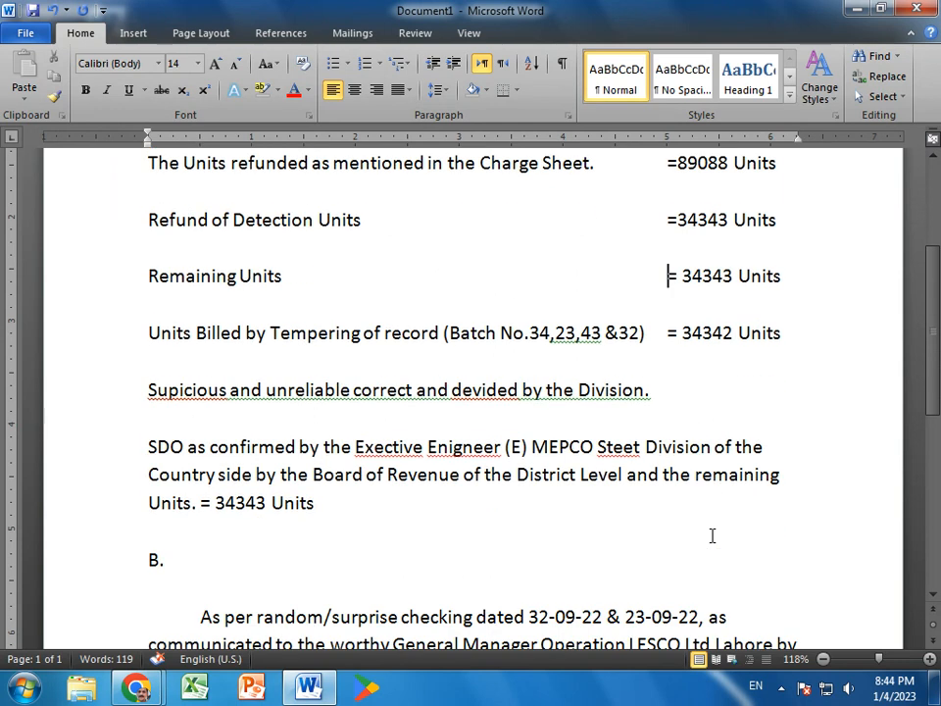
# Number the four unit lines of section A with the 1. 2. 3. format
pyautogui.scroll(4, 207, 435)
pyautogui.moveTo(140, 311); pyautogui.dragTo(937, 494)
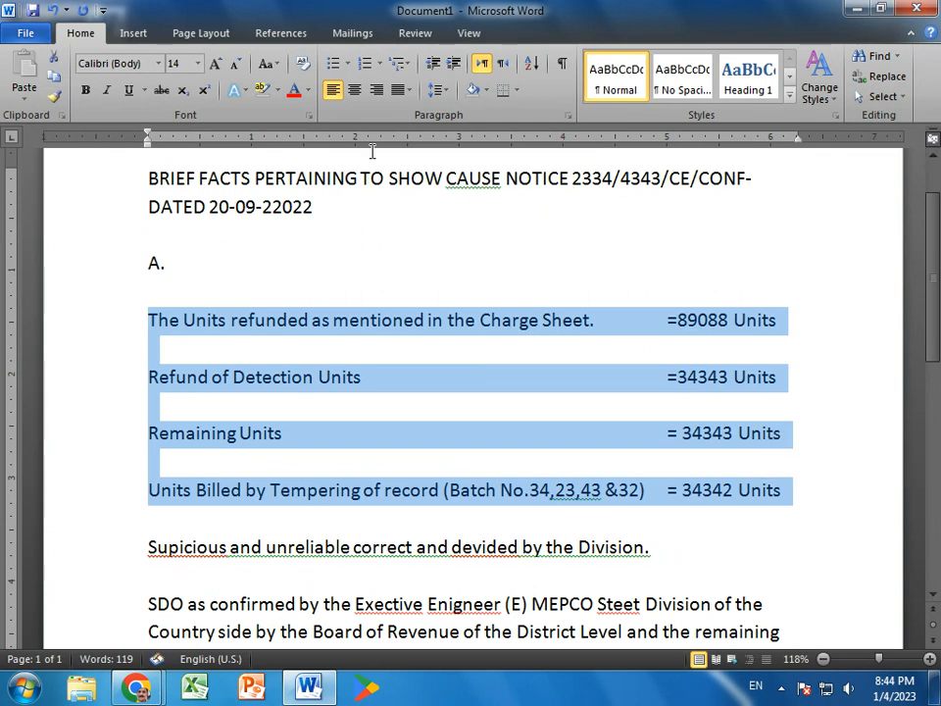
pyautogui.click(381, 65)
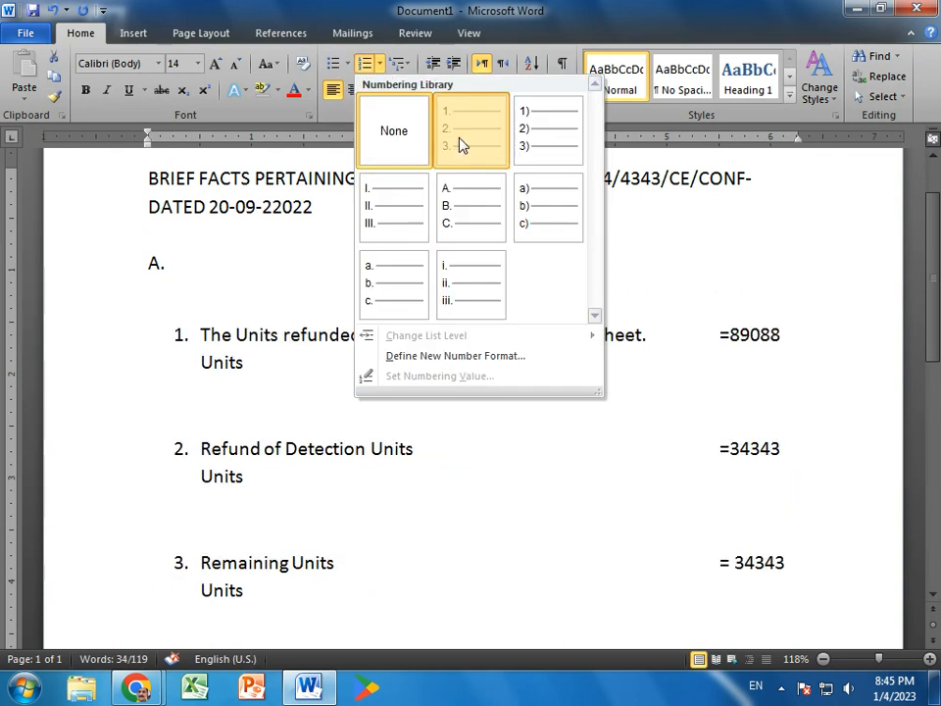
pyautogui.click(463, 145)
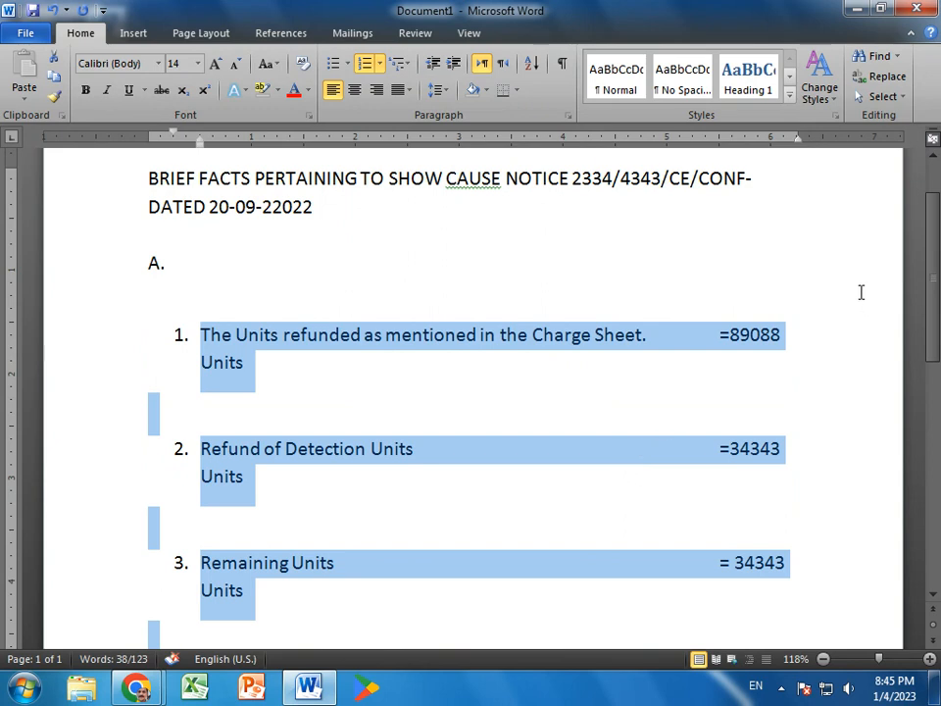
# Set the left and right page margins to 0.5" for the whole document as the custom margin setting
pyautogui.click(184, 32)
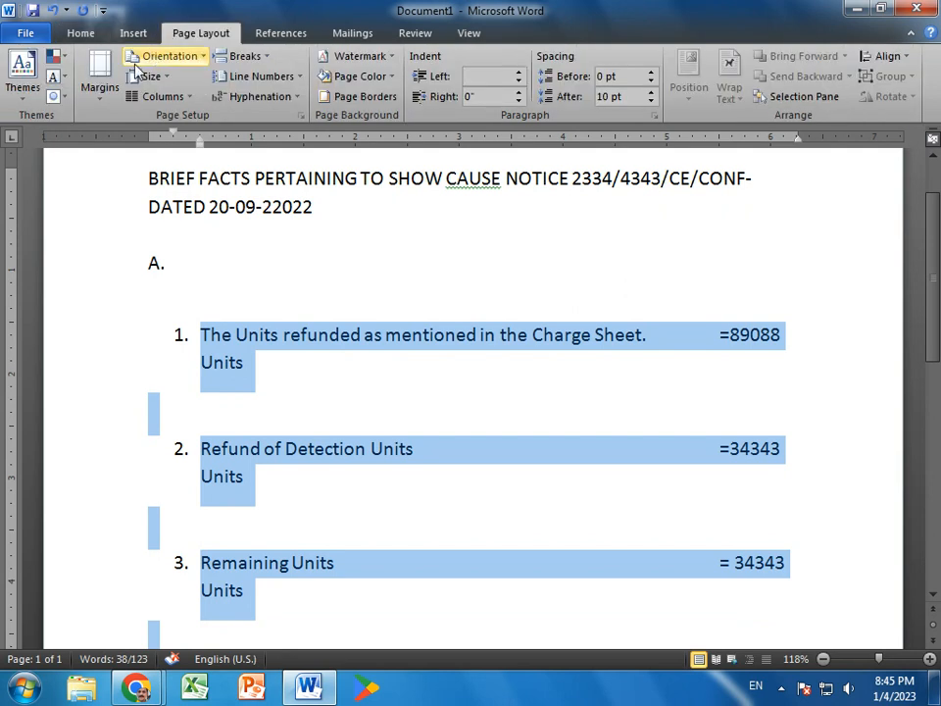
pyautogui.click(99, 91)
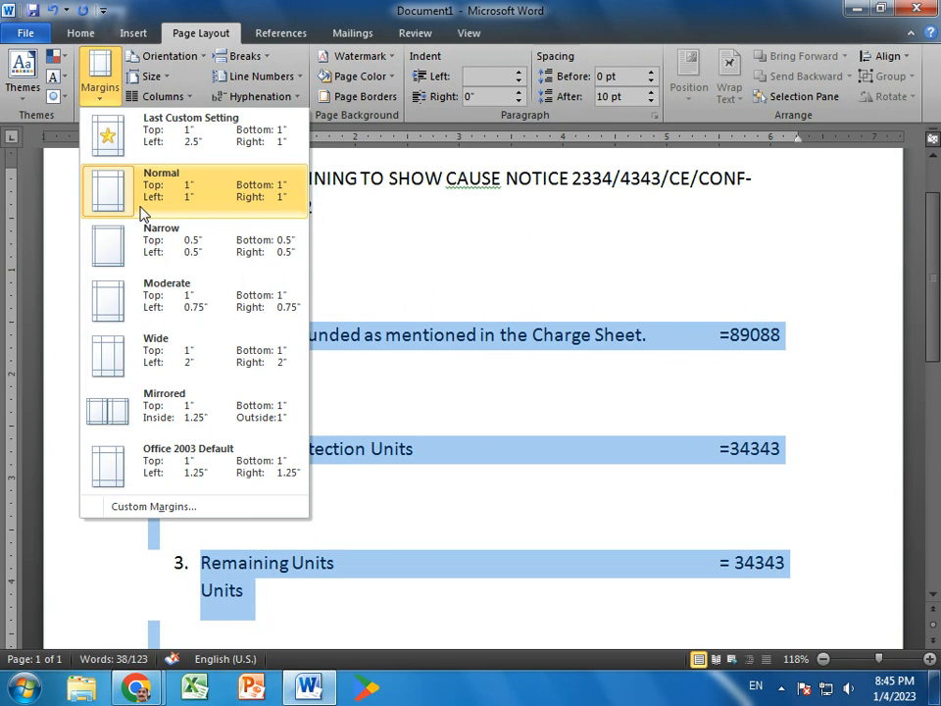
pyautogui.click(119, 518)
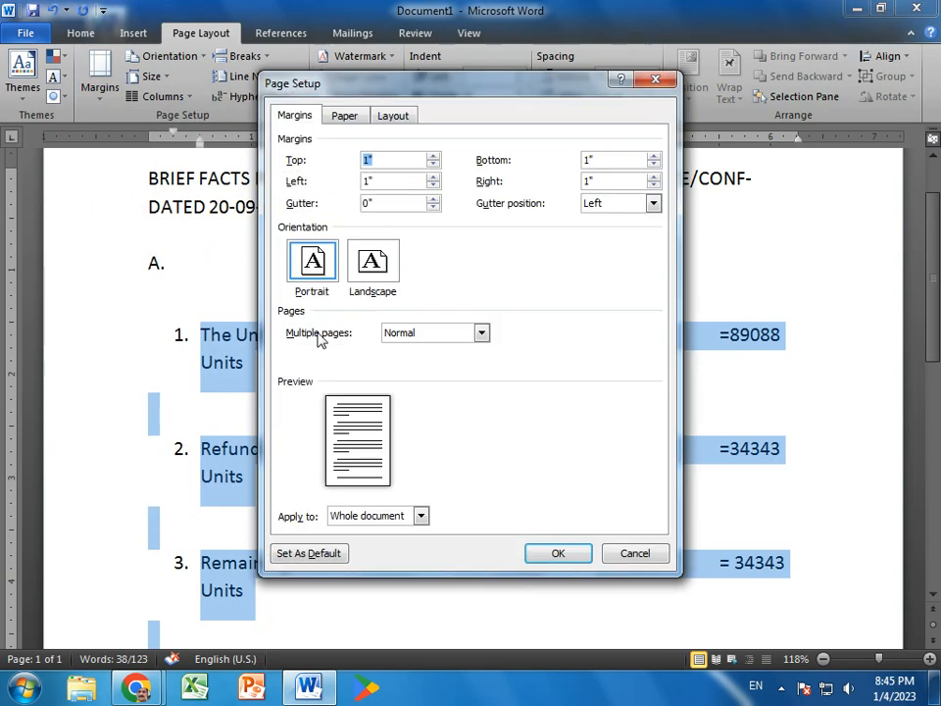
pyautogui.click(433, 186)
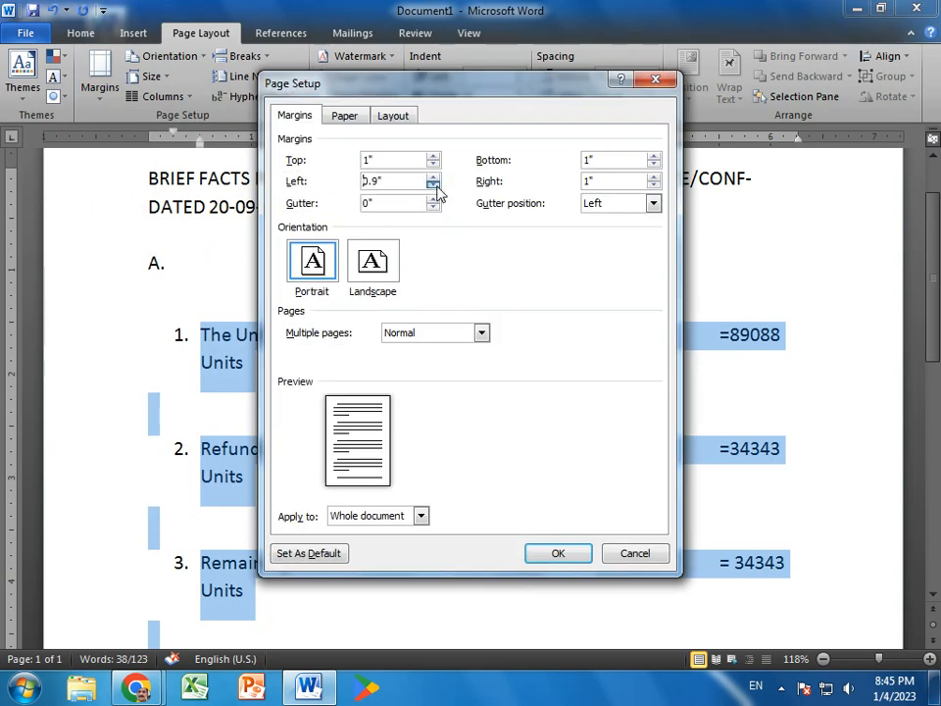
pyautogui.click(434, 186)
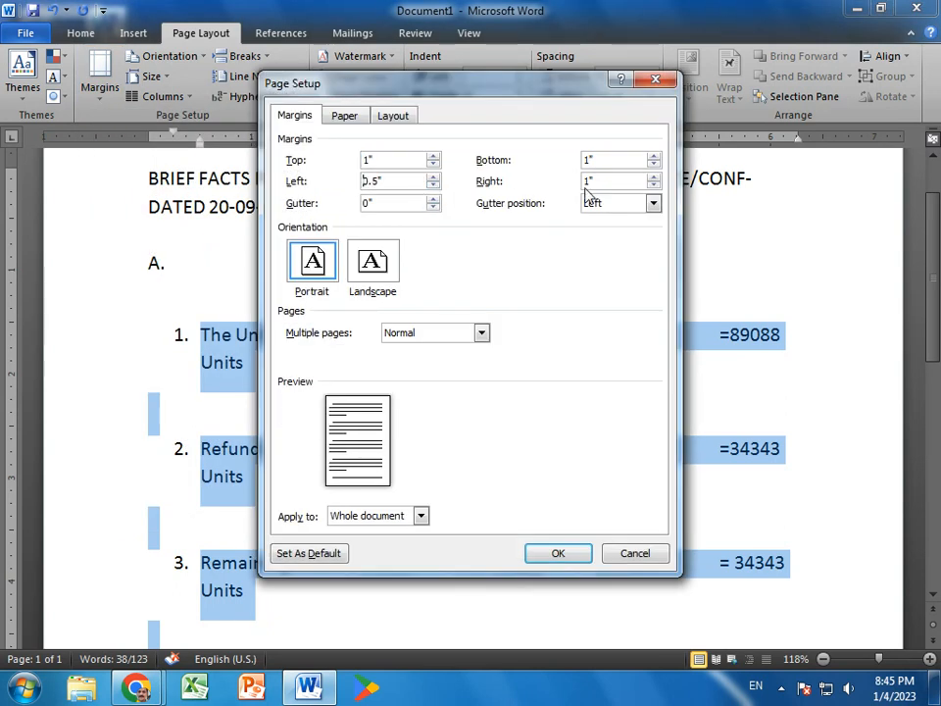
pyautogui.click(654, 186)
pyautogui.click(654, 186)
pyautogui.click(654, 186)
pyautogui.click(654, 177)
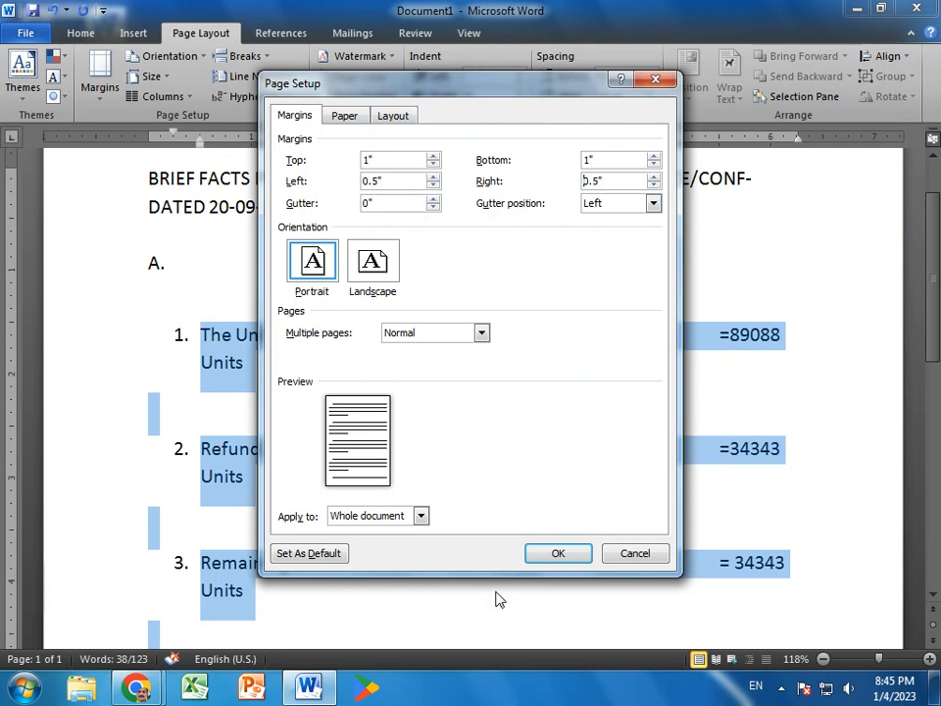
pyautogui.click(542, 557)
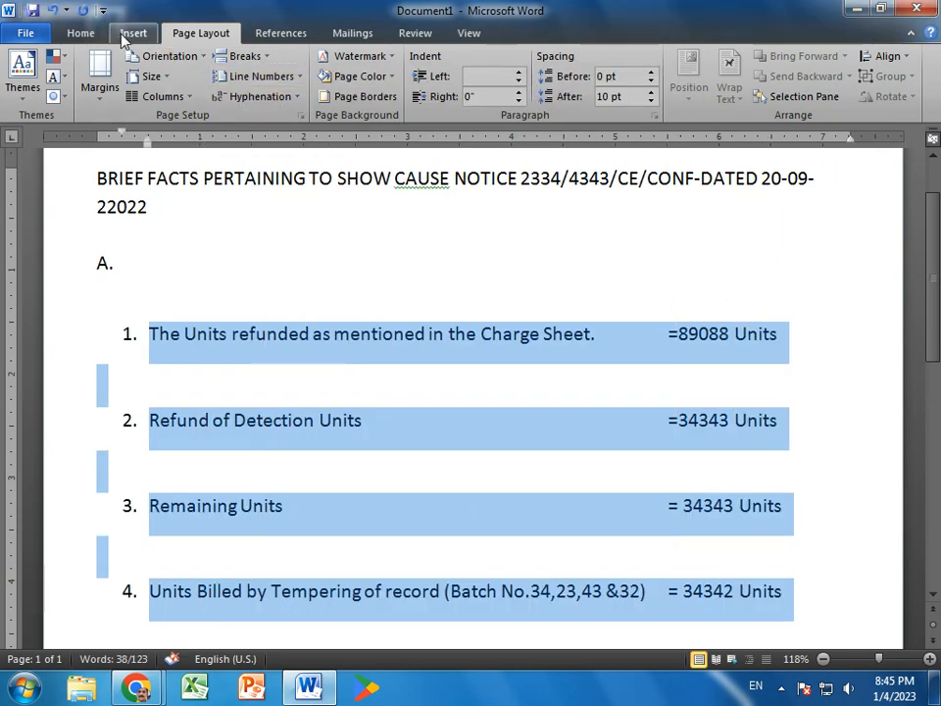
pyautogui.click(100, 73)
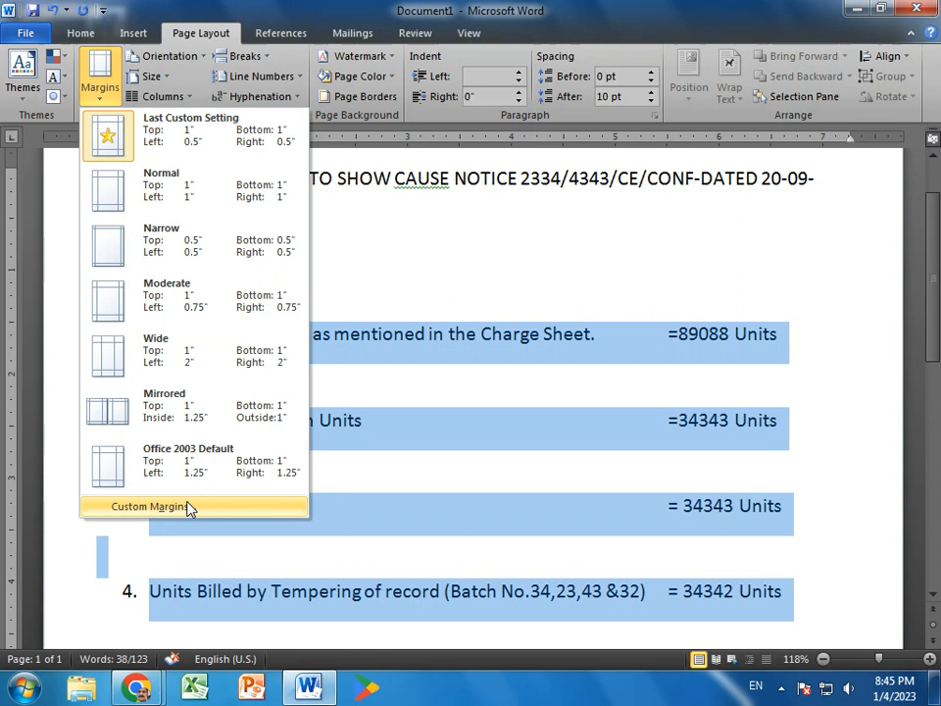
pyautogui.click(220, 138)
pyautogui.click(369, 300)
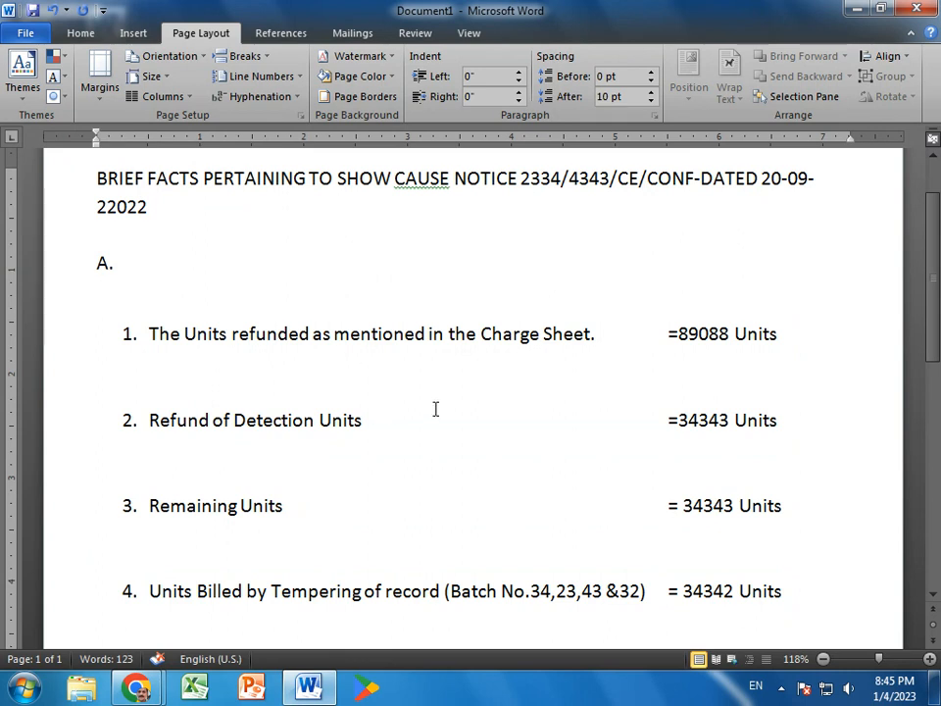
# Number the "Supicious and unreliable" line as item 5 of the section A list
pyautogui.scroll(-3, 391, 415)
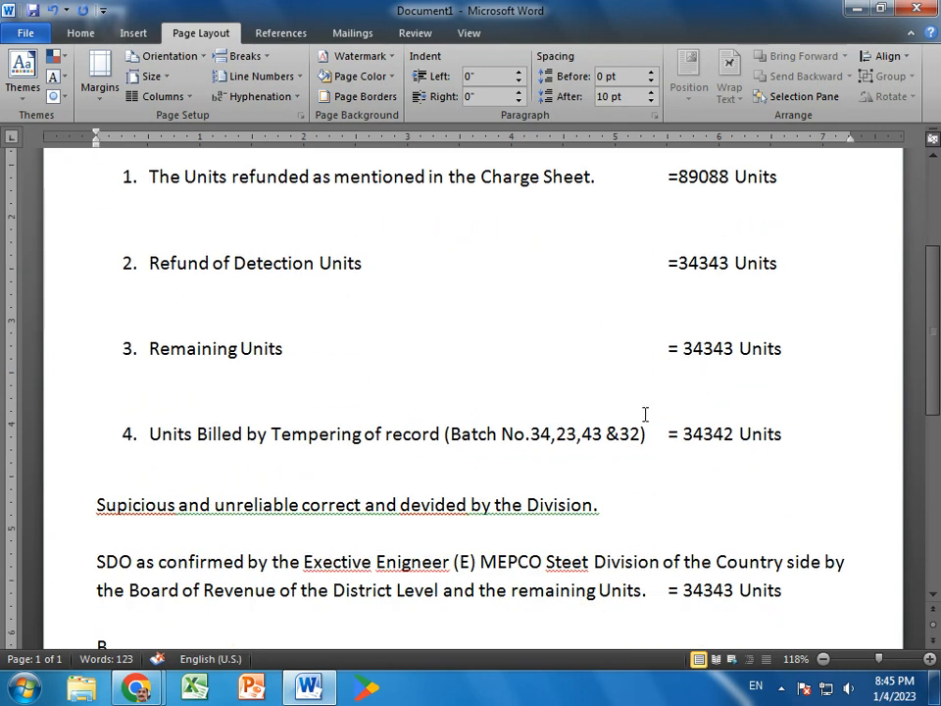
pyautogui.scroll(-3, 646, 414)
pyautogui.scroll(2, 639, 412)
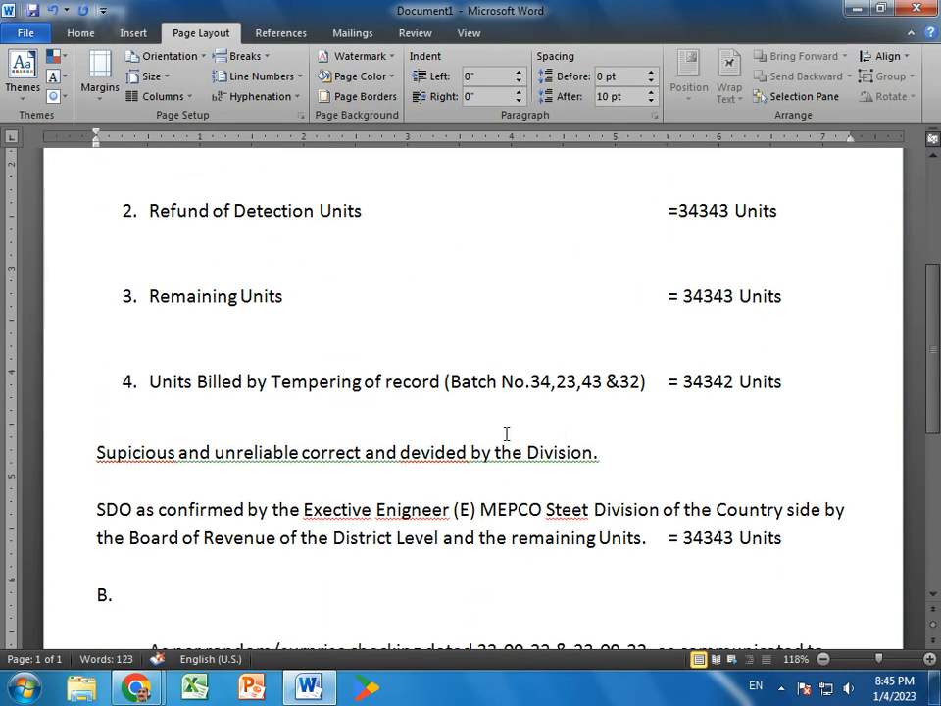
pyautogui.scroll(3, 173, 357)
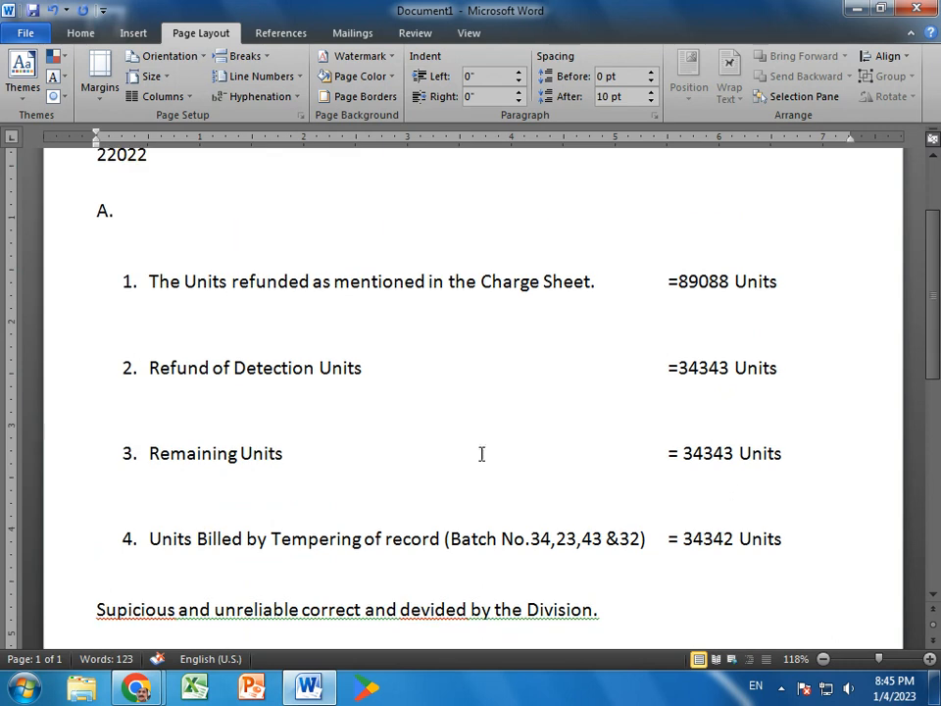
pyautogui.scroll(-5, 782, 483)
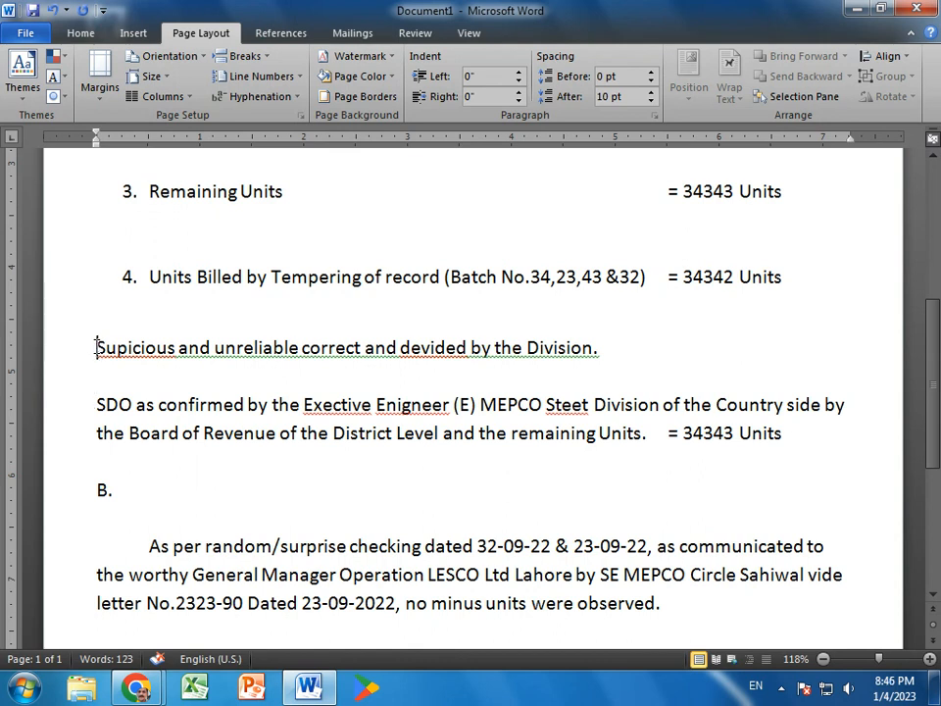
pyautogui.write('5.')
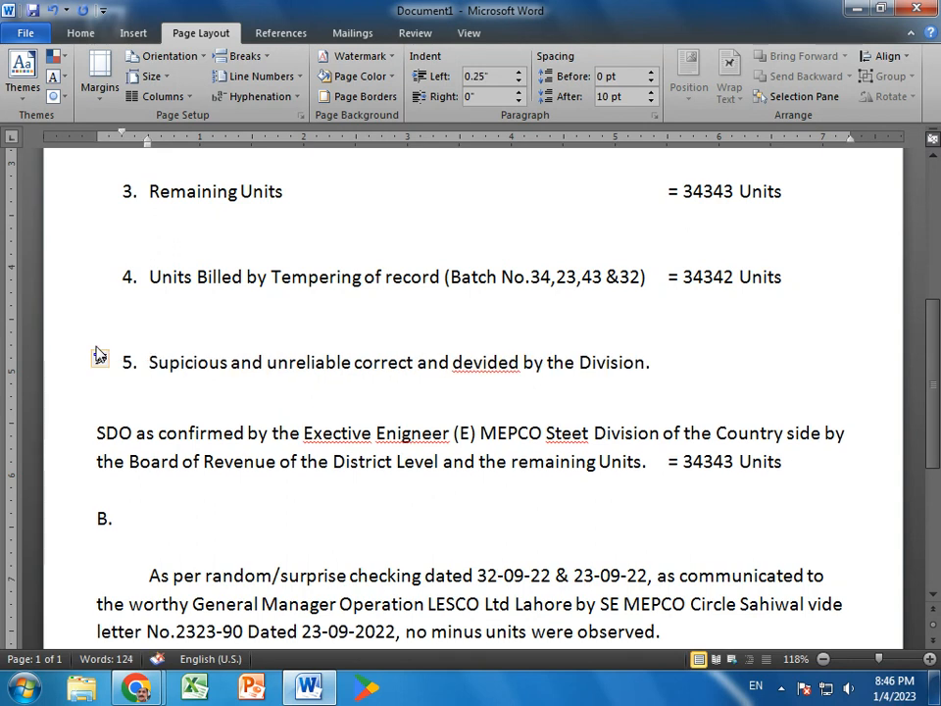
pyautogui.scroll(4, 600, 421)
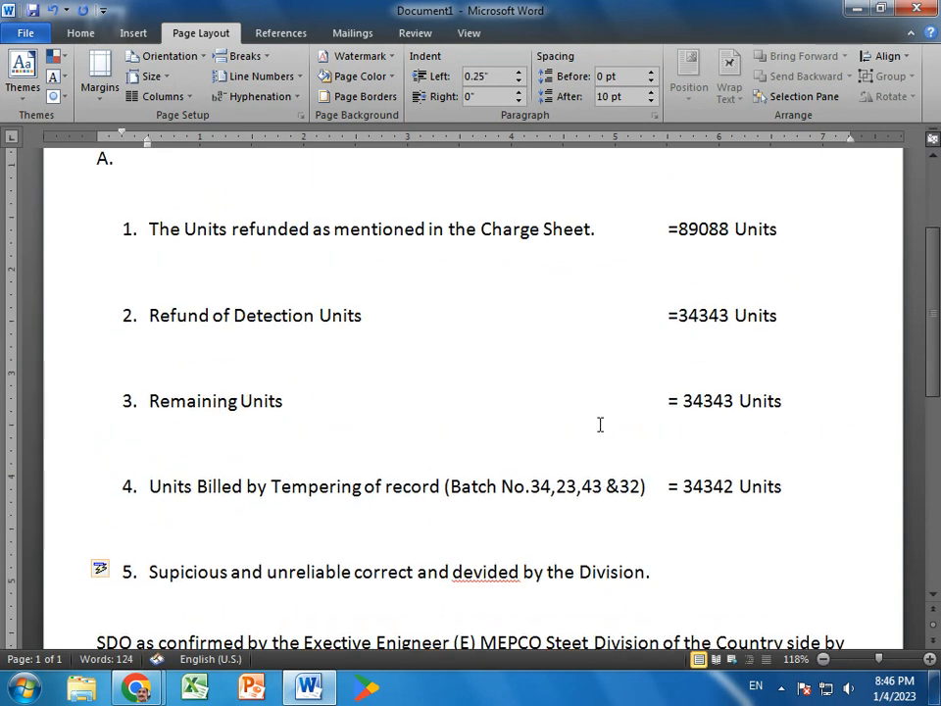
# Set the BRIEF FACTS heading to a 20 pt font size and center it
pyautogui.scroll(4, 600, 424)
pyautogui.moveTo(154, 314); pyautogui.dragTo(62, 294)
pyautogui.click(93, 39)
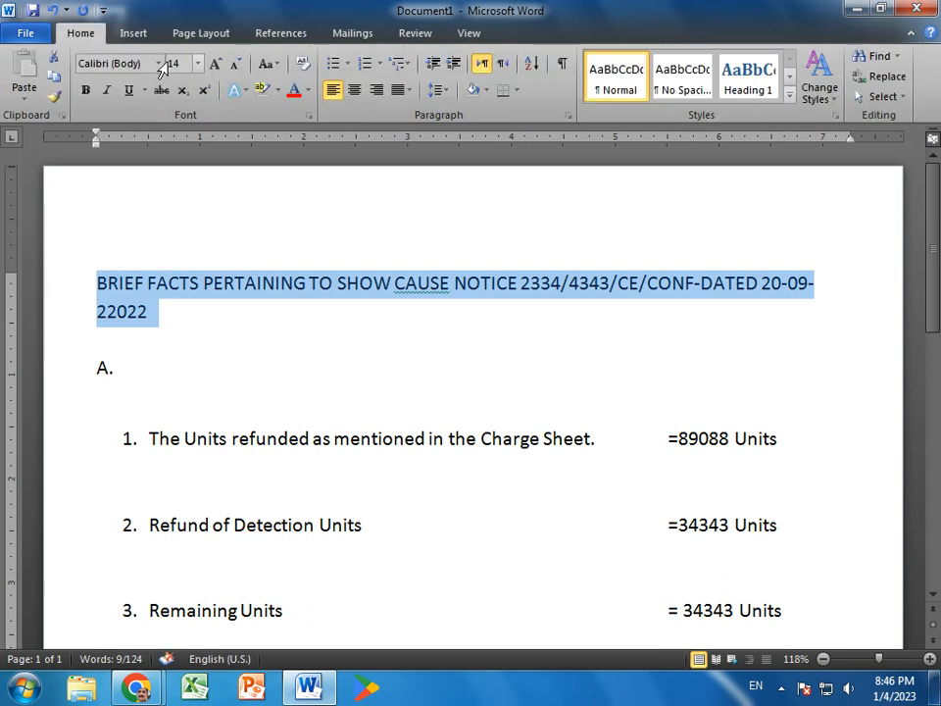
pyautogui.click(216, 63)
pyautogui.click(215, 64)
pyautogui.click(216, 64)
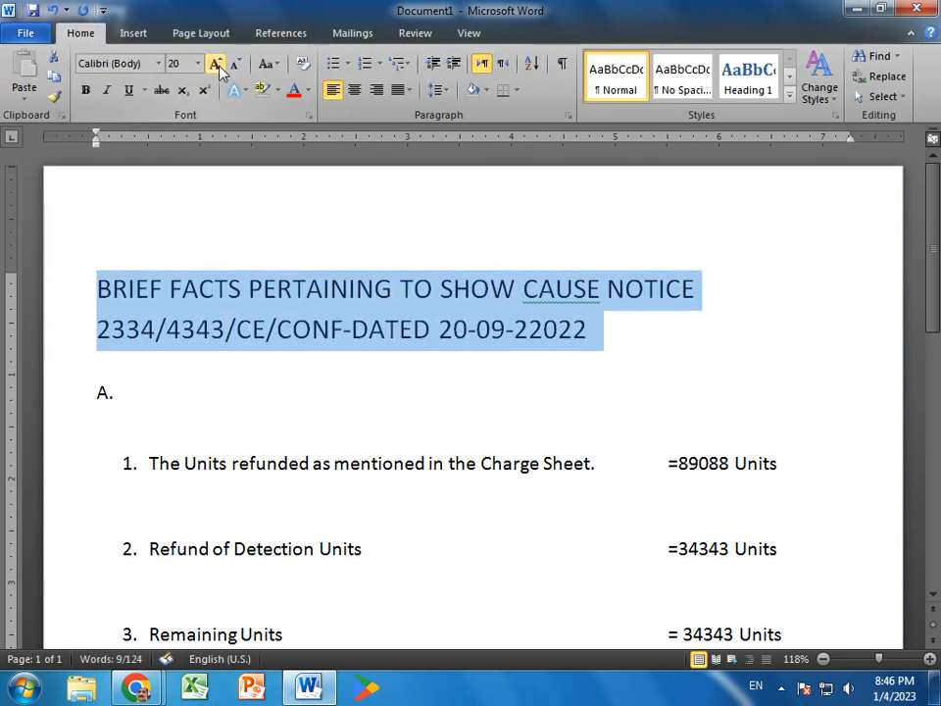
pyautogui.click(354, 89)
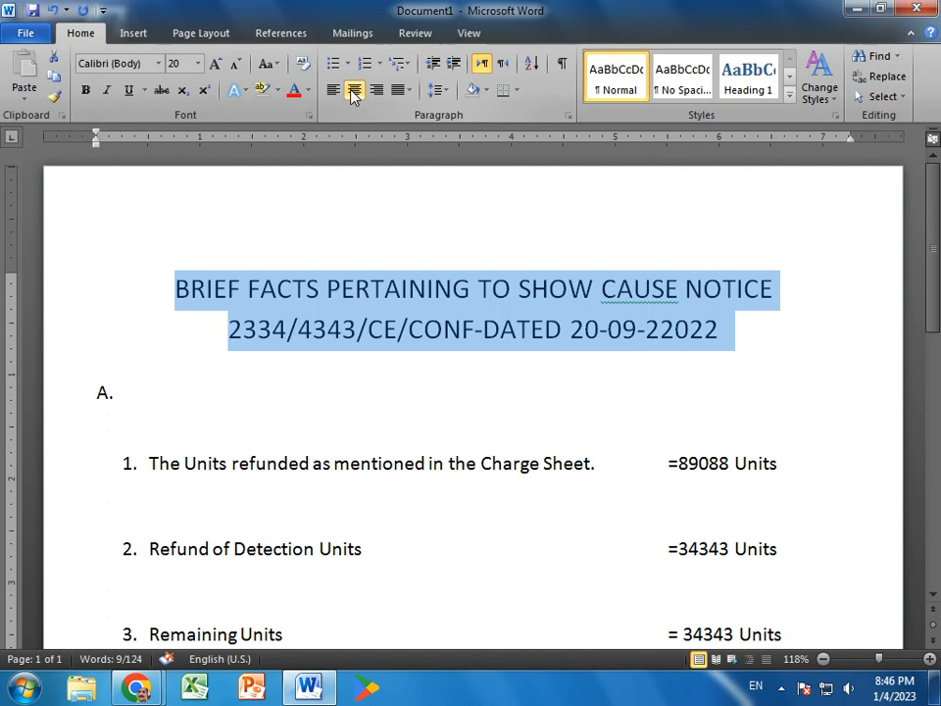
# Change the heading's font to Arial Rounded MT Bold and underline it
pyautogui.click(158, 63)
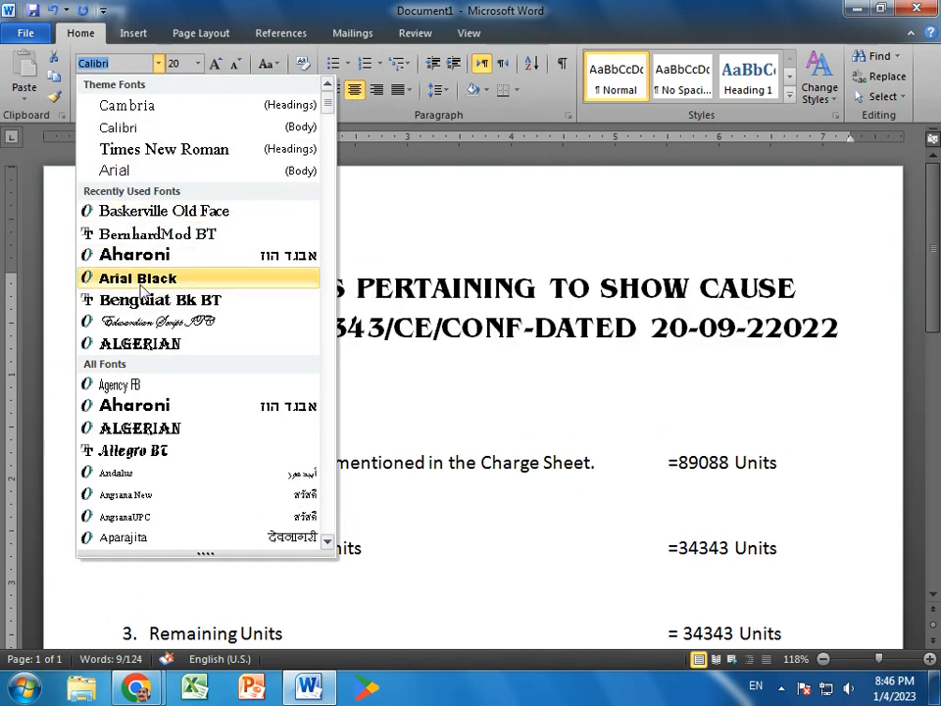
pyautogui.scroll(-3, 219, 418)
pyautogui.scroll(-3, 220, 419)
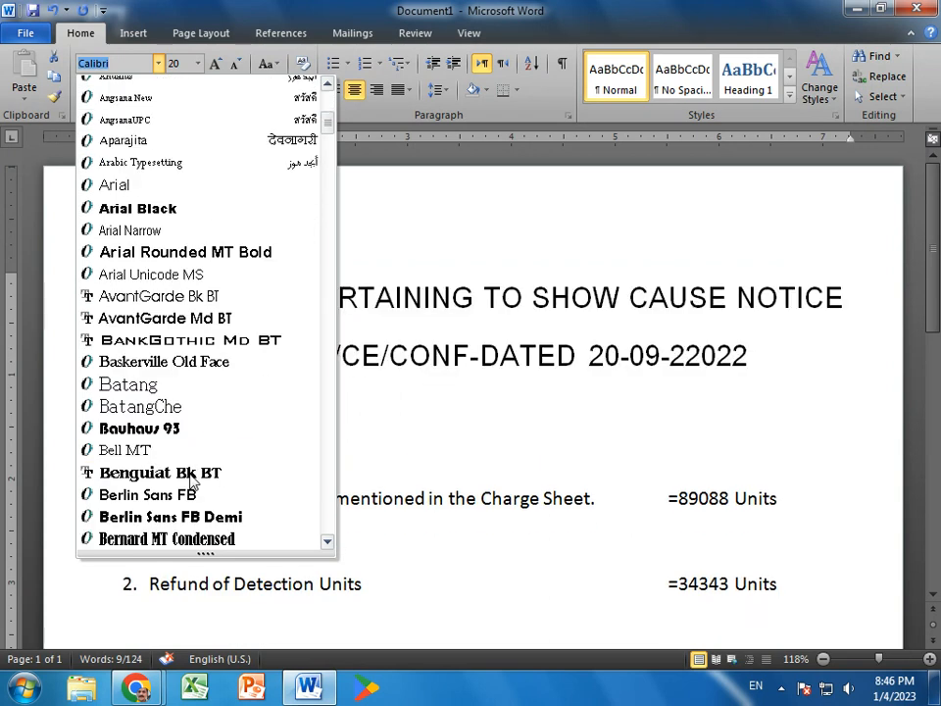
pyautogui.click(141, 253)
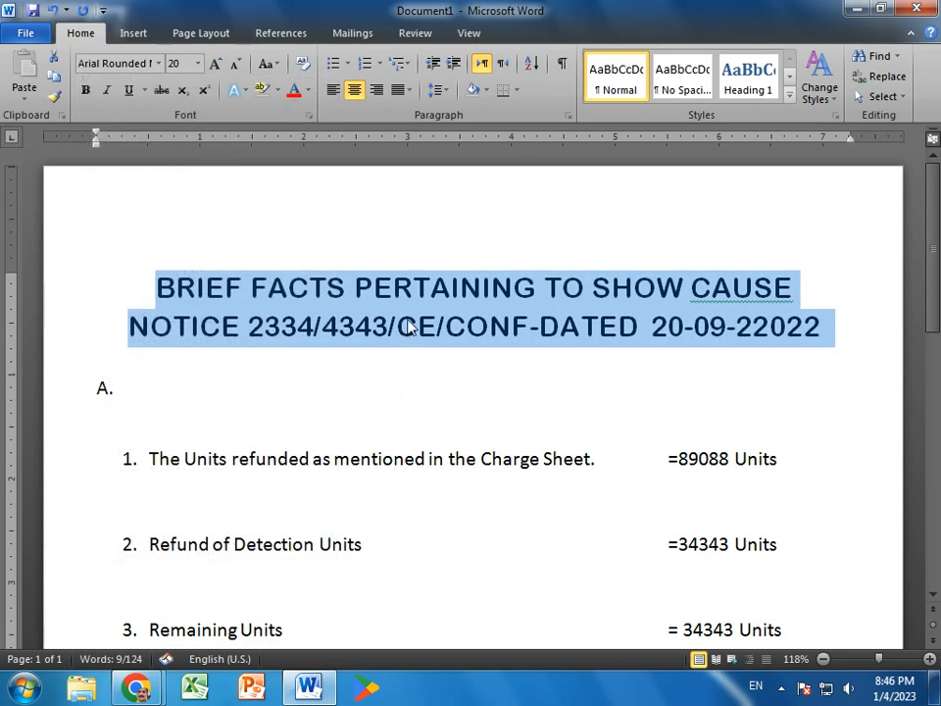
pyautogui.click(132, 93)
pyautogui.click(582, 393)
# Underline the section labels A. and B
pyautogui.scroll(-1, 582, 395)
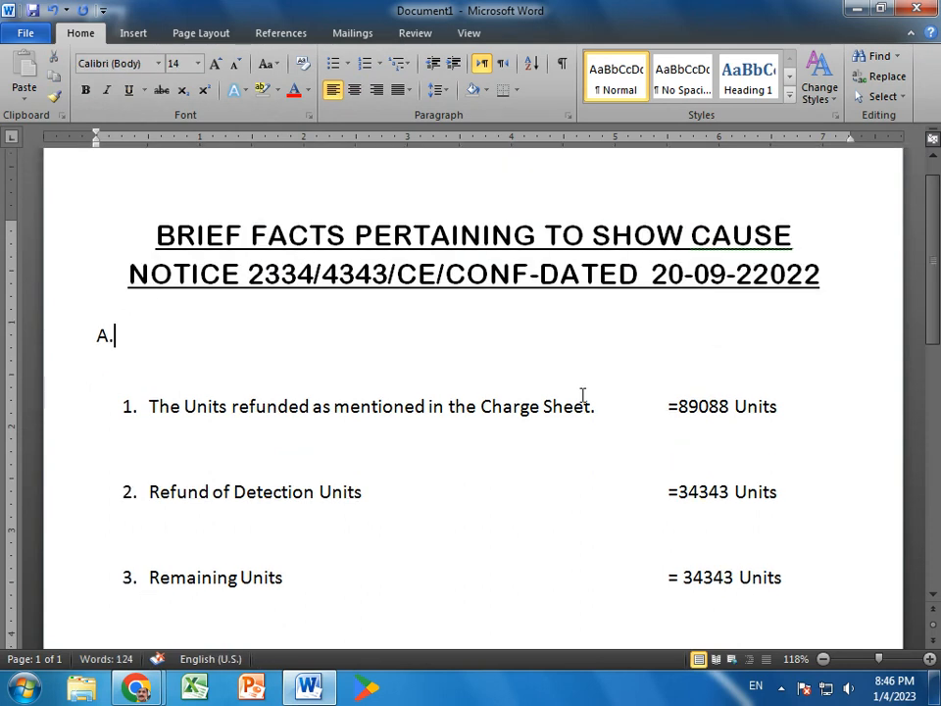
pyautogui.moveTo(119, 334); pyautogui.dragTo(74, 336)
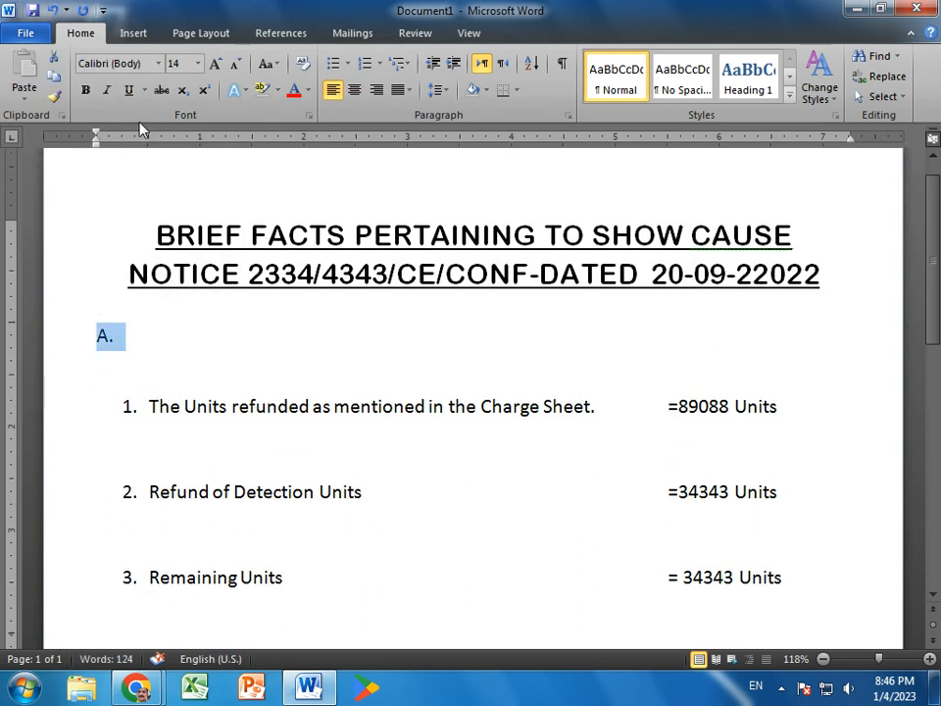
pyautogui.click(128, 90)
pyautogui.scroll(-6, 359, 476)
pyautogui.scroll(-3, 362, 477)
pyautogui.moveTo(127, 438); pyautogui.dragTo(79, 439)
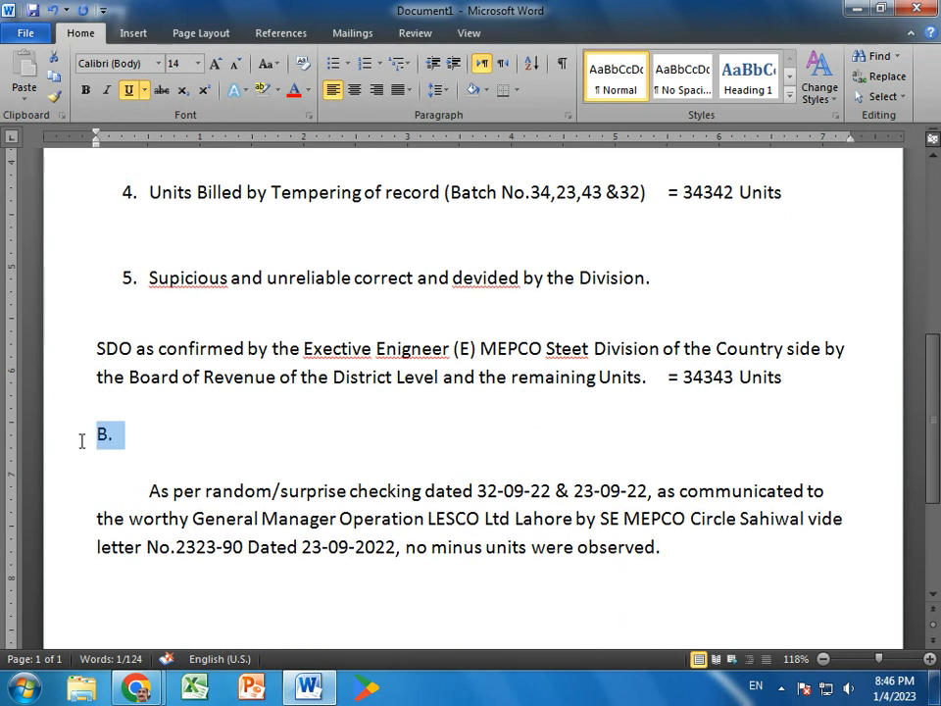
pyautogui.click(129, 90)
# Enlarge the section labels A. and B. to 18 pt
pyautogui.click(224, 65)
pyautogui.click(224, 64)
pyautogui.scroll(7, 340, 326)
pyautogui.moveTo(120, 232); pyautogui.dragTo(59, 234)
pyautogui.click(216, 65)
pyautogui.click(215, 64)
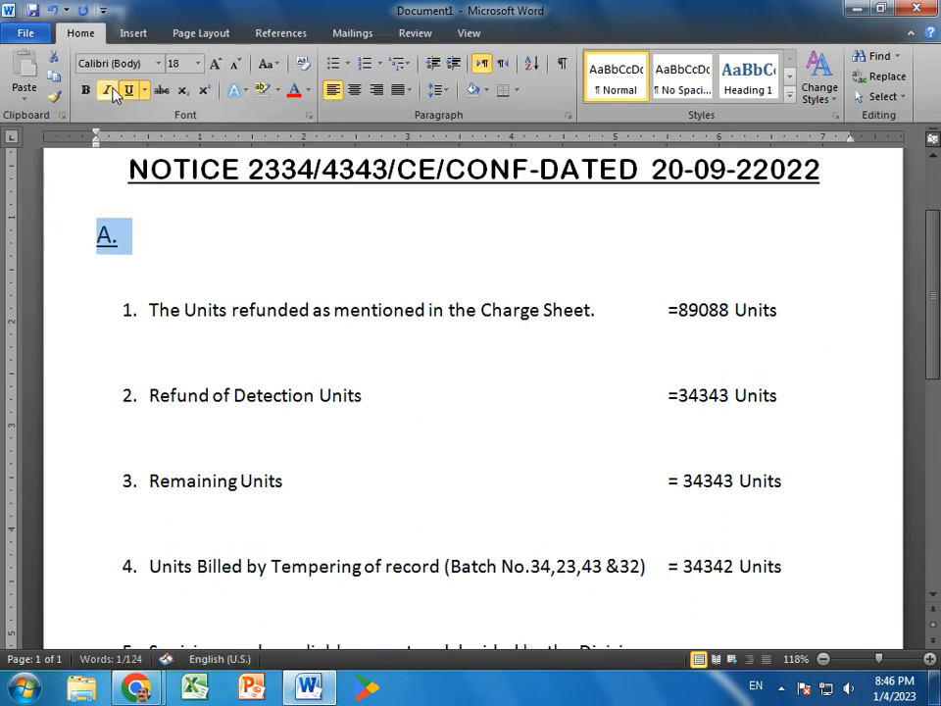
# Make the section labels A. and B. bold
pyautogui.click(85, 91)
pyautogui.scroll(-7, 309, 435)
pyautogui.moveTo(95, 498); pyautogui.dragTo(129, 499)
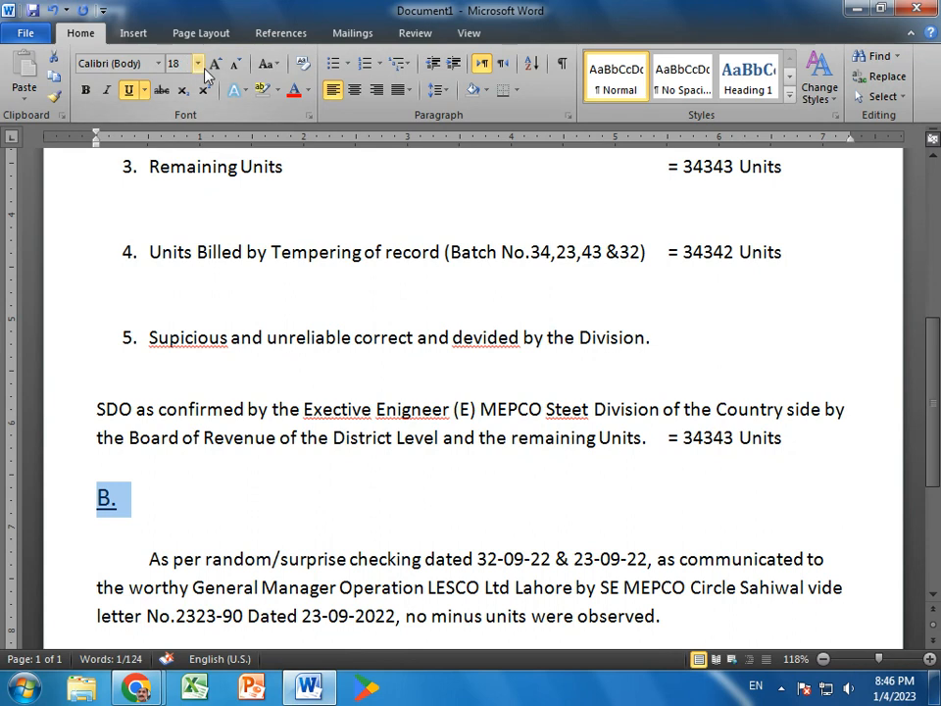
pyautogui.click(86, 90)
pyautogui.click(321, 393)
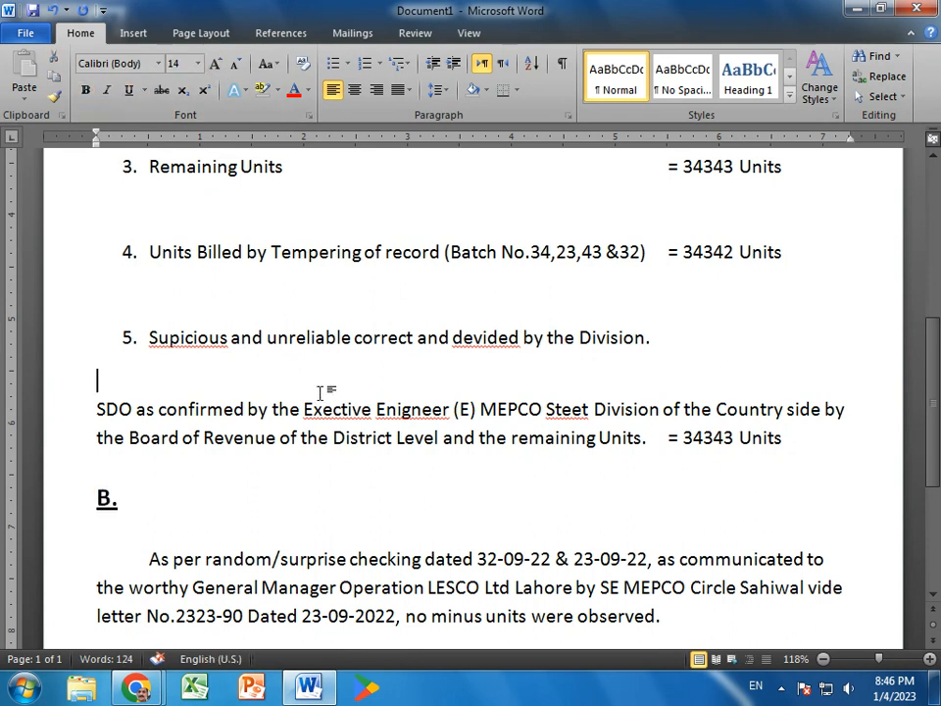
# Number the "SDO as confirmed" paragraph as item 6 of the section A list
pyautogui.moveTo(764, 448); pyautogui.dragTo(47, 414)
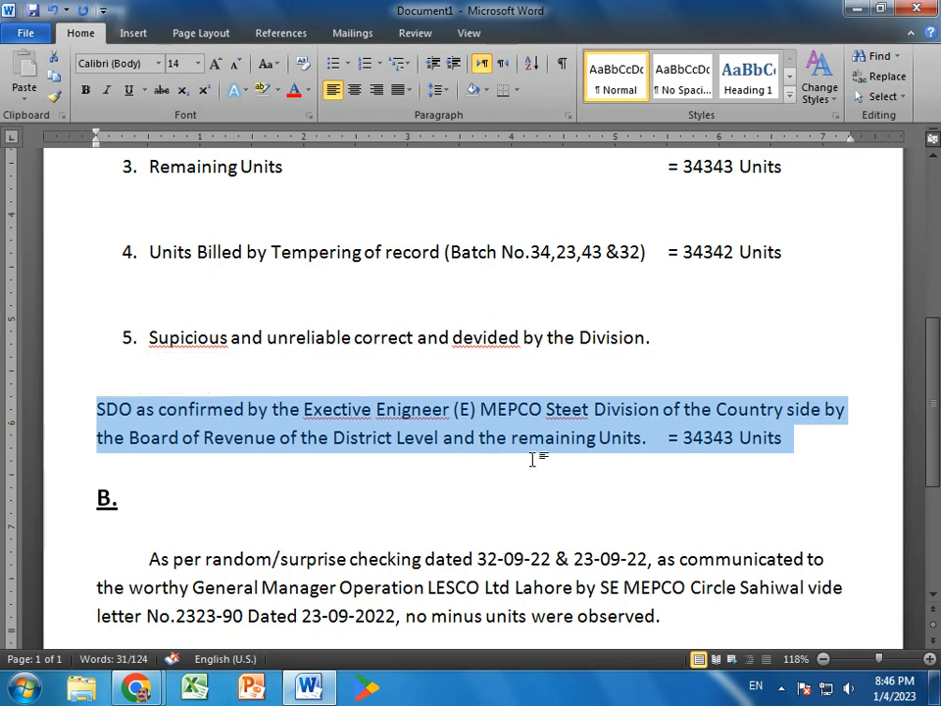
pyautogui.click(425, 472)
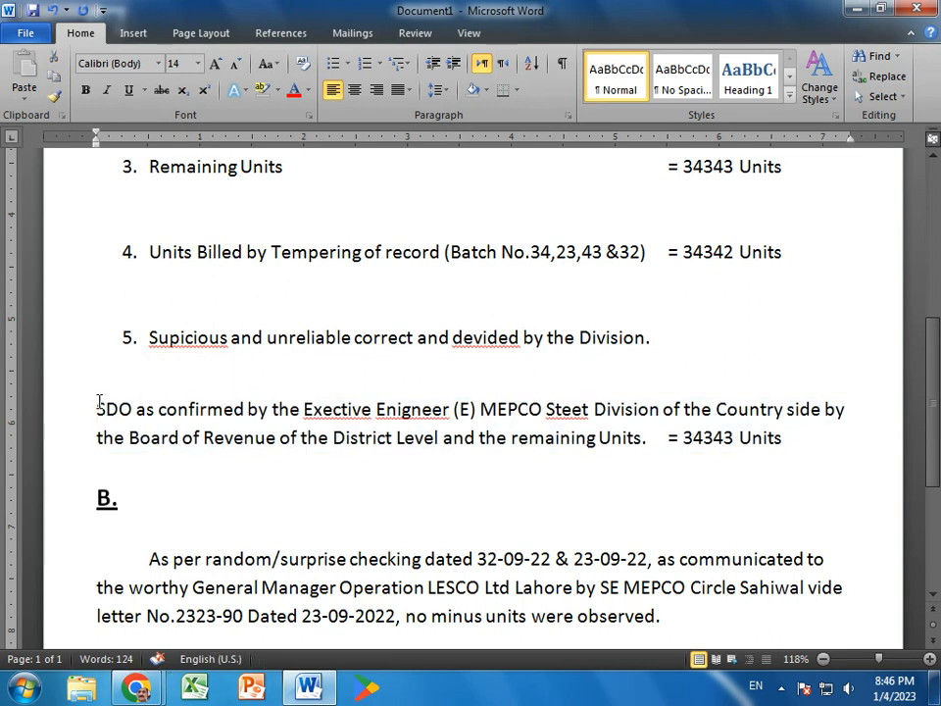
pyautogui.hotkey('ctrl', 'Up')
pyautogui.write('6')
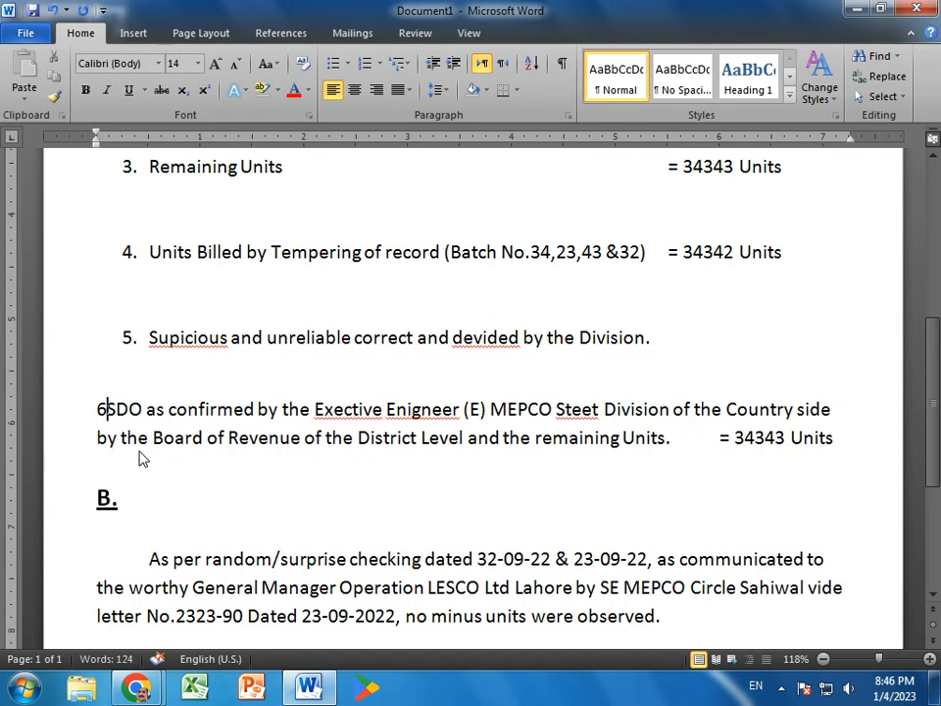
pyautogui.write('.')
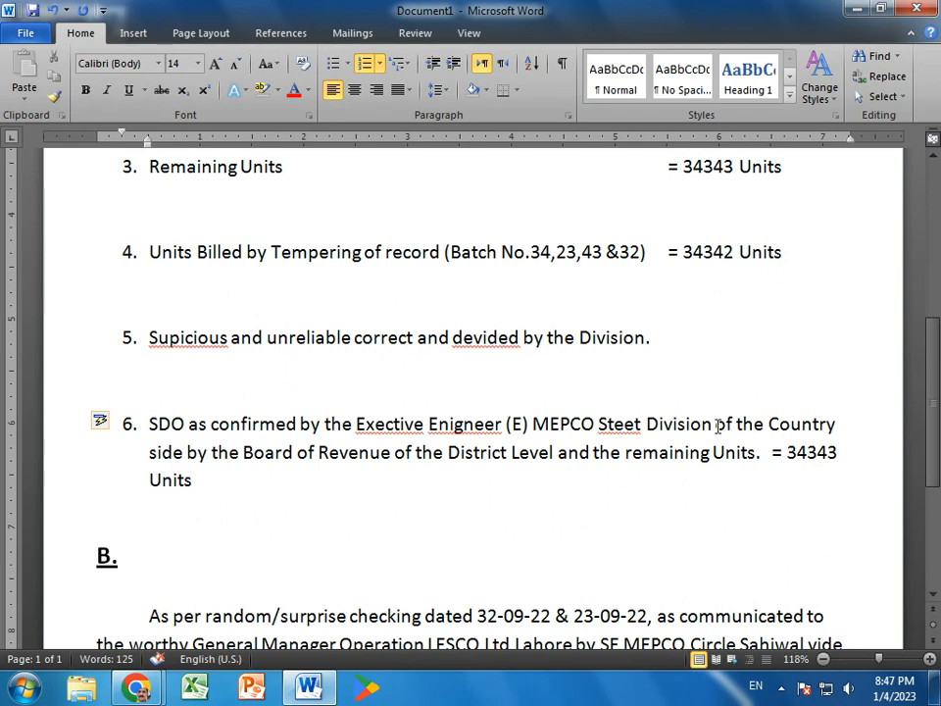
pyautogui.click(646, 423)
pyautogui.press('Return')
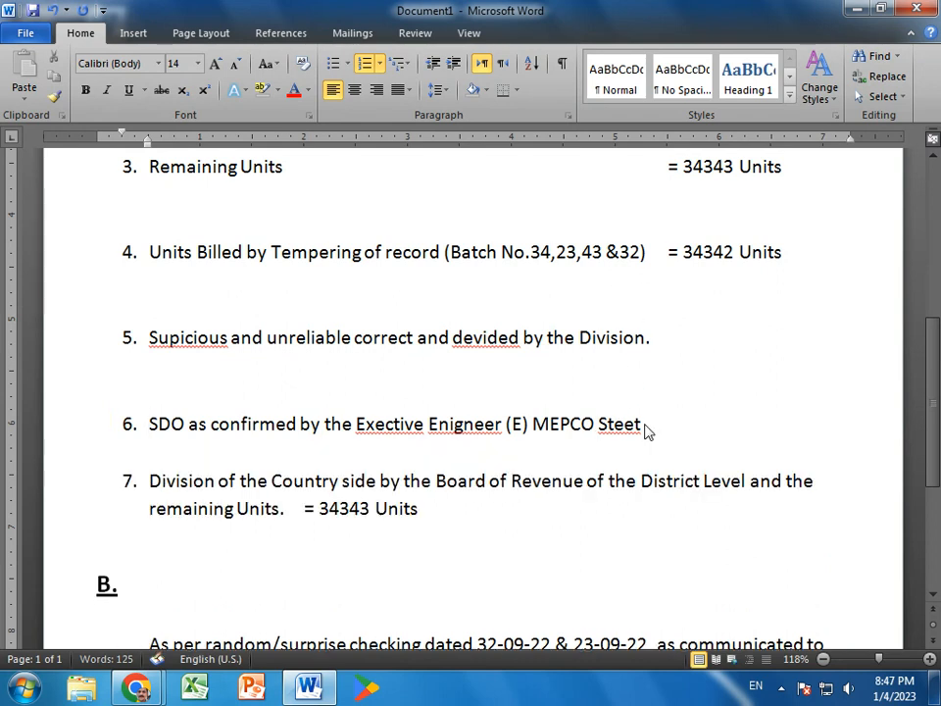
pyautogui.press('BackSpace')
pyautogui.press('BackSpace')
pyautogui.press('BackSpace')
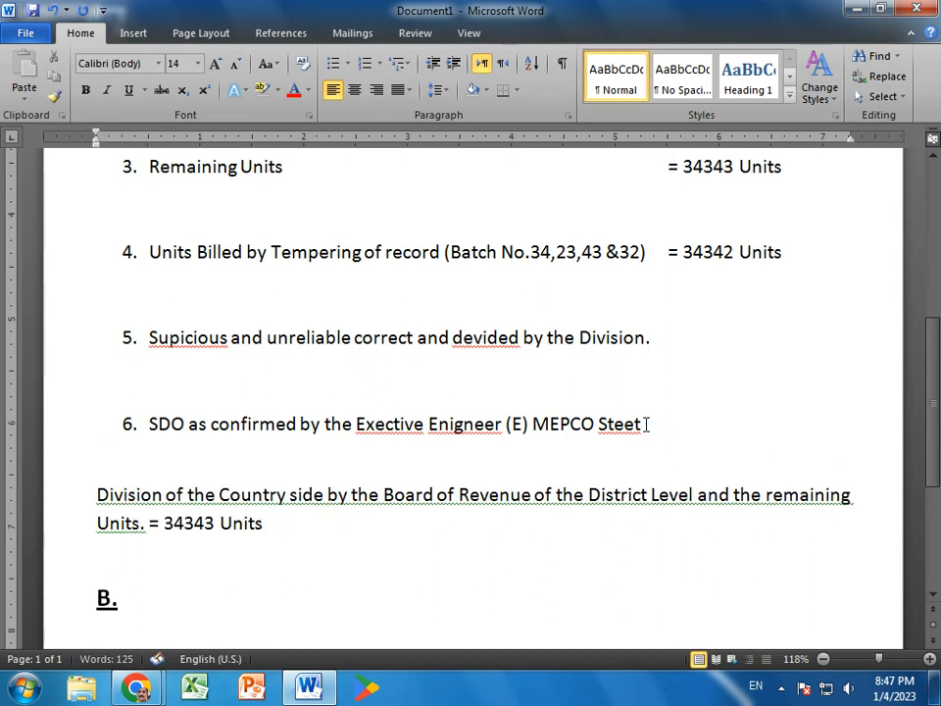
pyautogui.press('BackSpace')
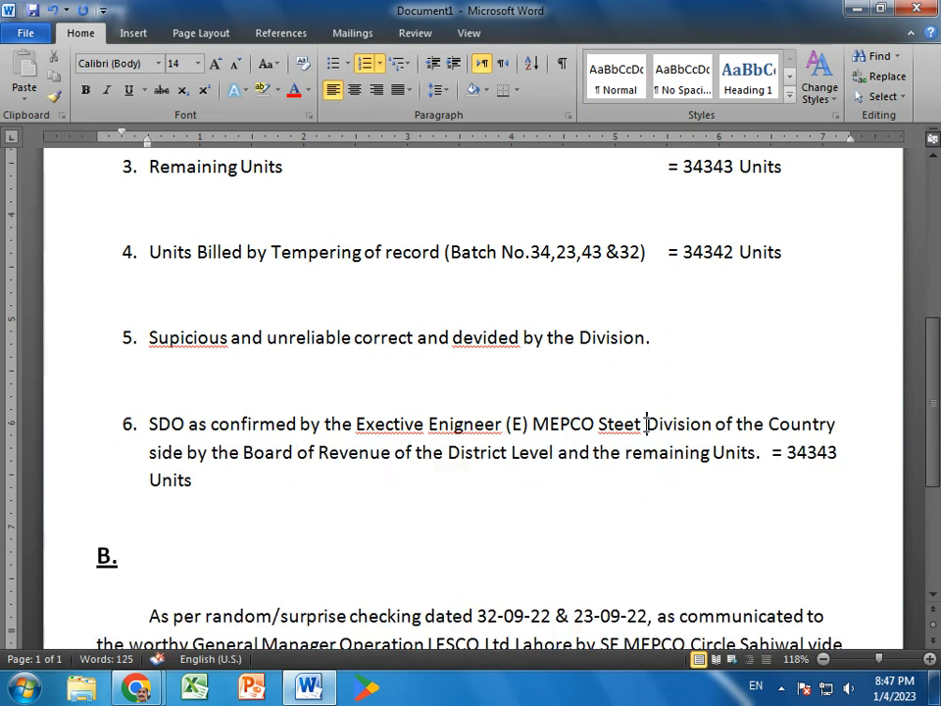
# Split item 6 before "Division" into an unnumbered, indented continuation paragraph and add a line break after "District"
pyautogui.press('Return')
pyautogui.press('BackSpace')
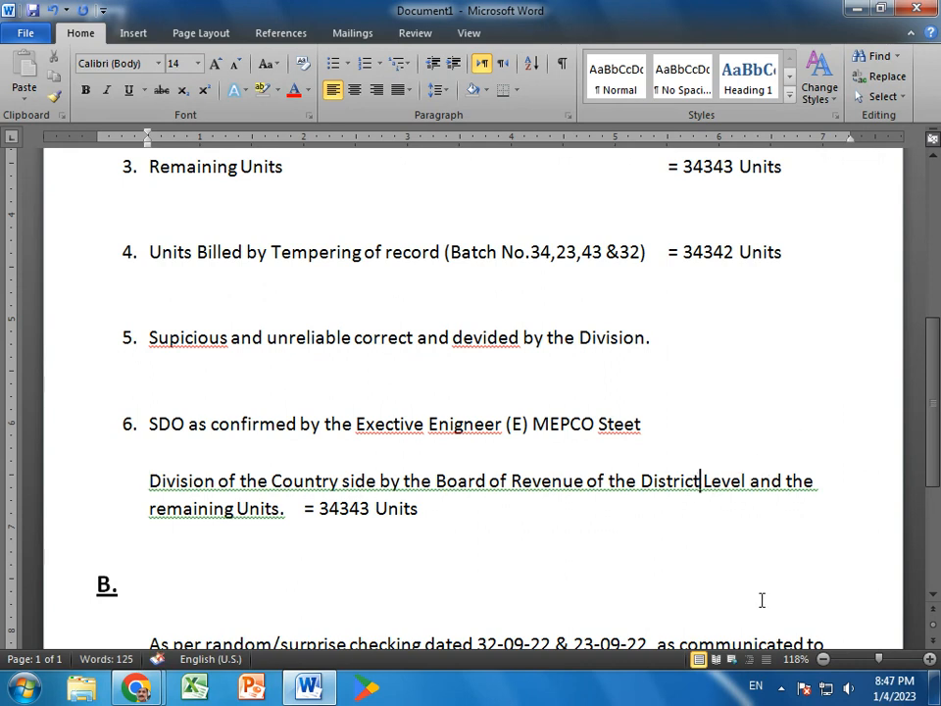
pyautogui.hotkey('shift', 'Return')
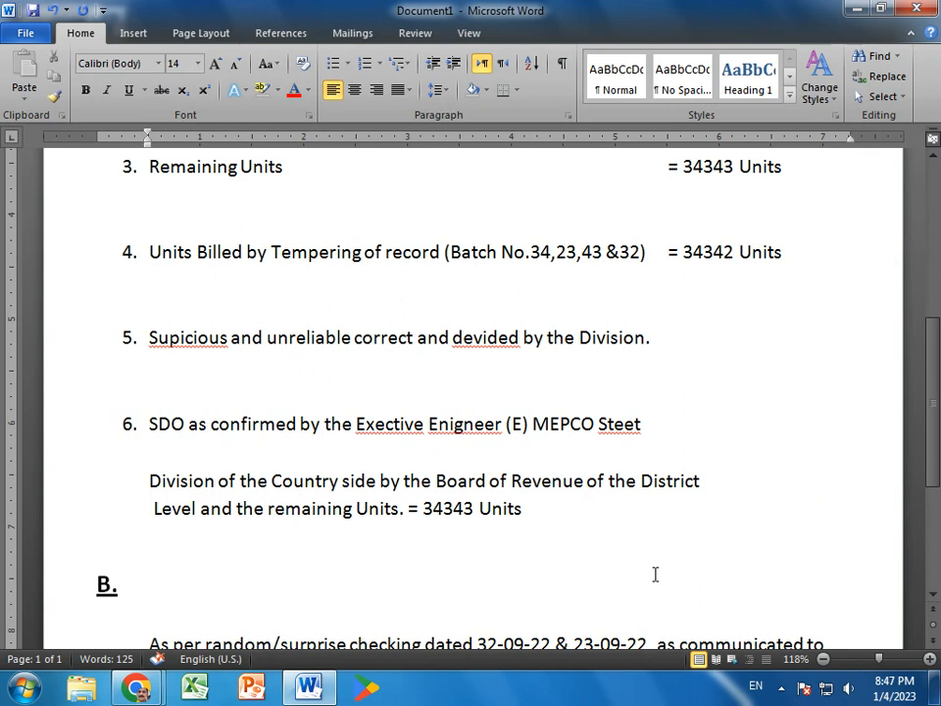
# Shift the "= 34343 Units" figure of item 6 by tab stops to line up with the unit figures above
pyautogui.click(412, 510)
pyautogui.press('Tab')
pyautogui.press('Tab')
pyautogui.press('Tab')
pyautogui.press('Tab')
pyautogui.press('Tab')
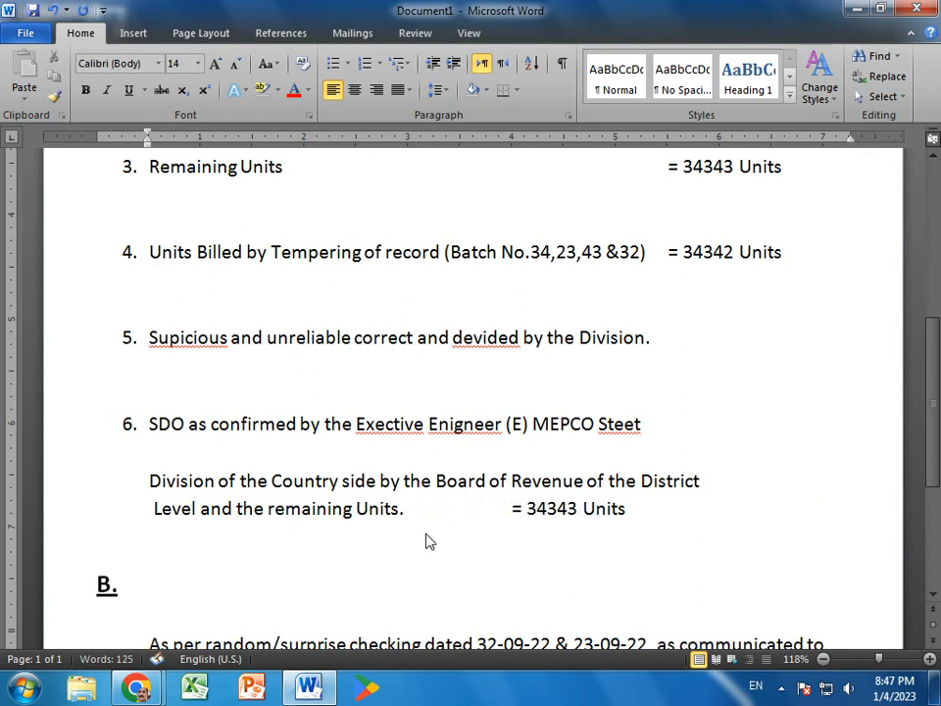
pyautogui.press('Tab')
pyautogui.press('Delete')
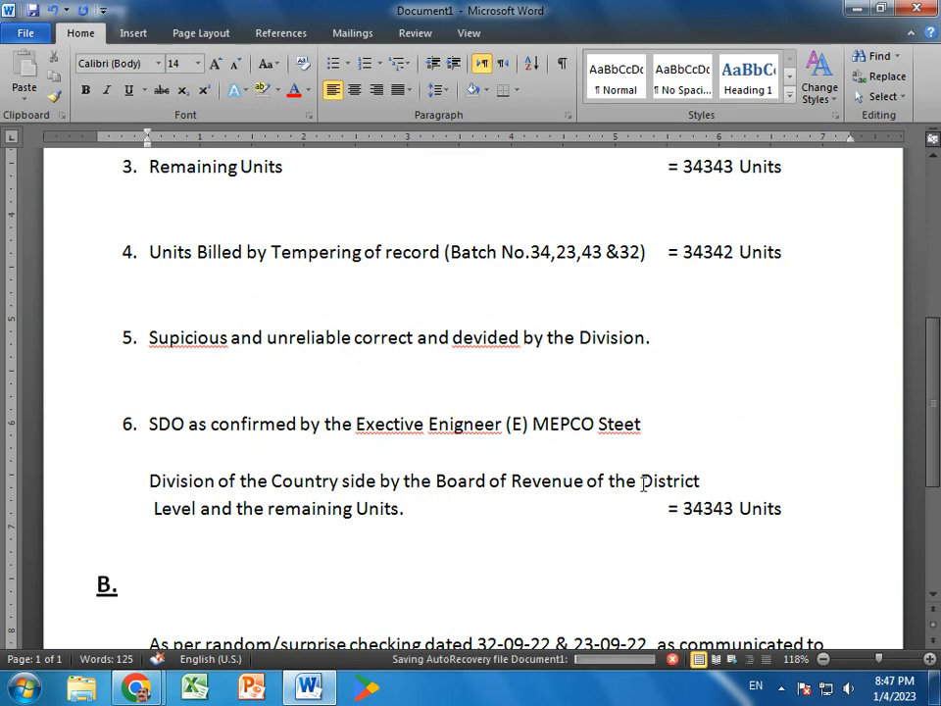
# Delete the empty line above the section B label
pyautogui.scroll(-5, 622, 539)
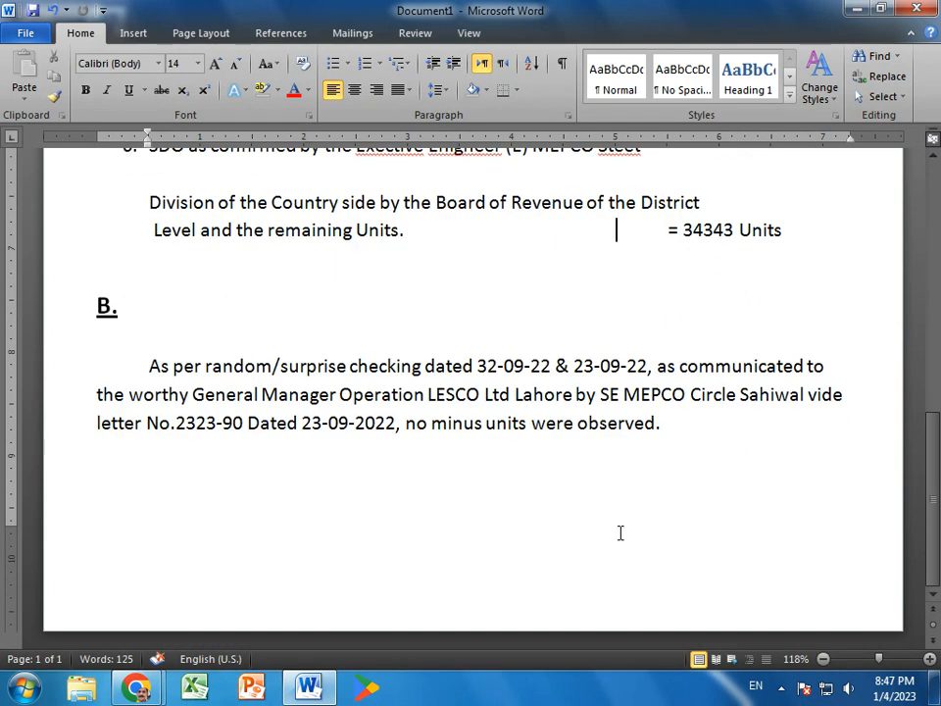
pyautogui.scroll(3, 618, 532)
pyautogui.click(263, 439)
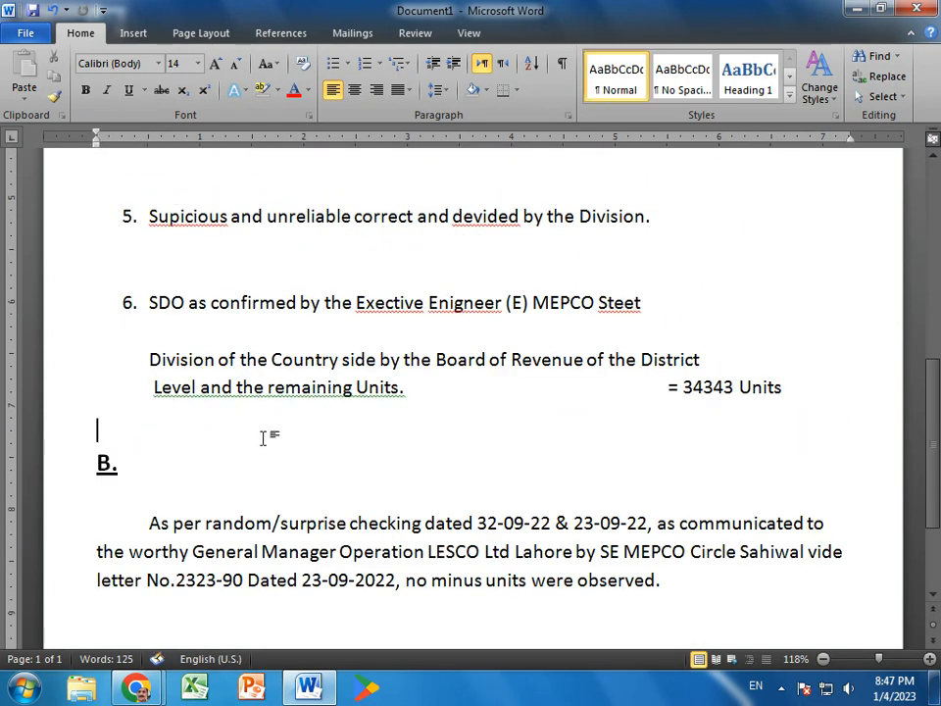
pyautogui.press('Delete')
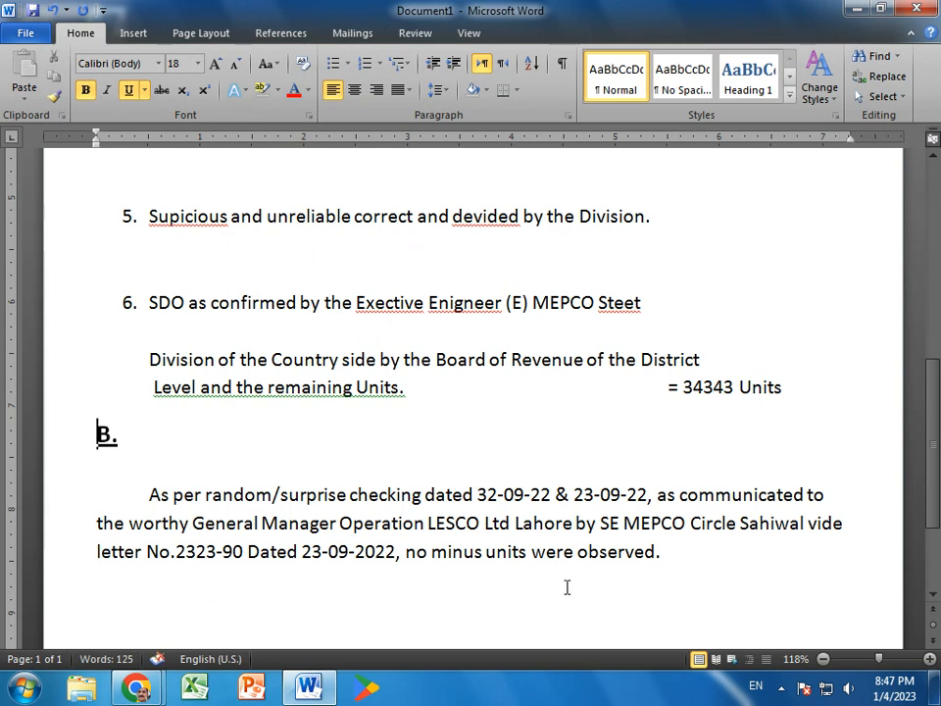
# Format the "As per random/surprise checking" paragraph in section B as 20 pt bold text with justified alignment
pyautogui.scroll(-3, 634, 535)
pyautogui.moveTo(686, 391); pyautogui.dragTo(41, 352)
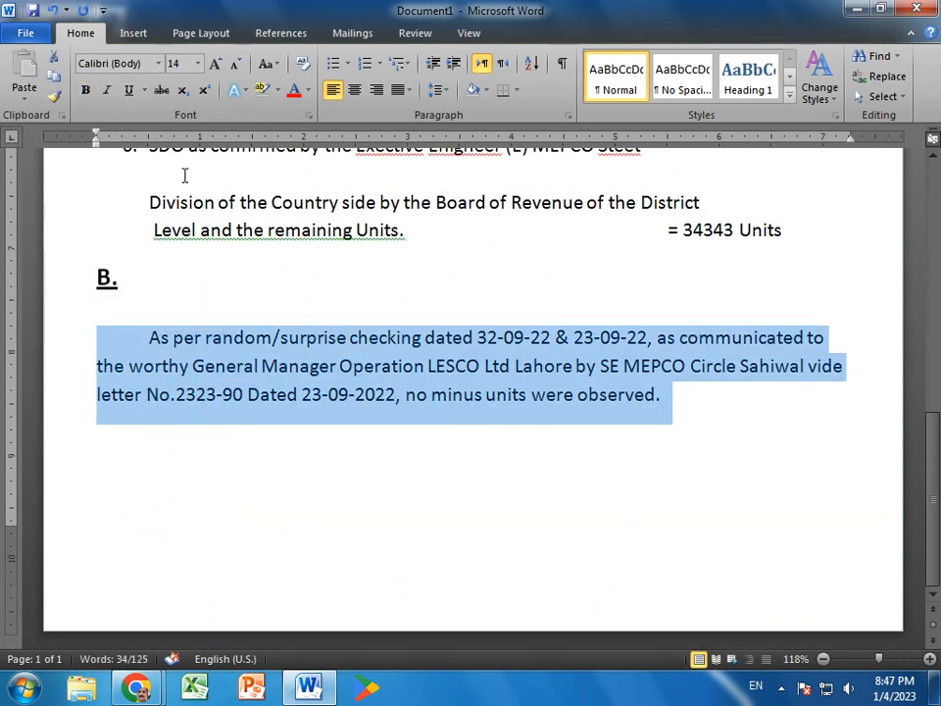
pyautogui.click(215, 63)
pyautogui.click(214, 64)
pyautogui.click(215, 64)
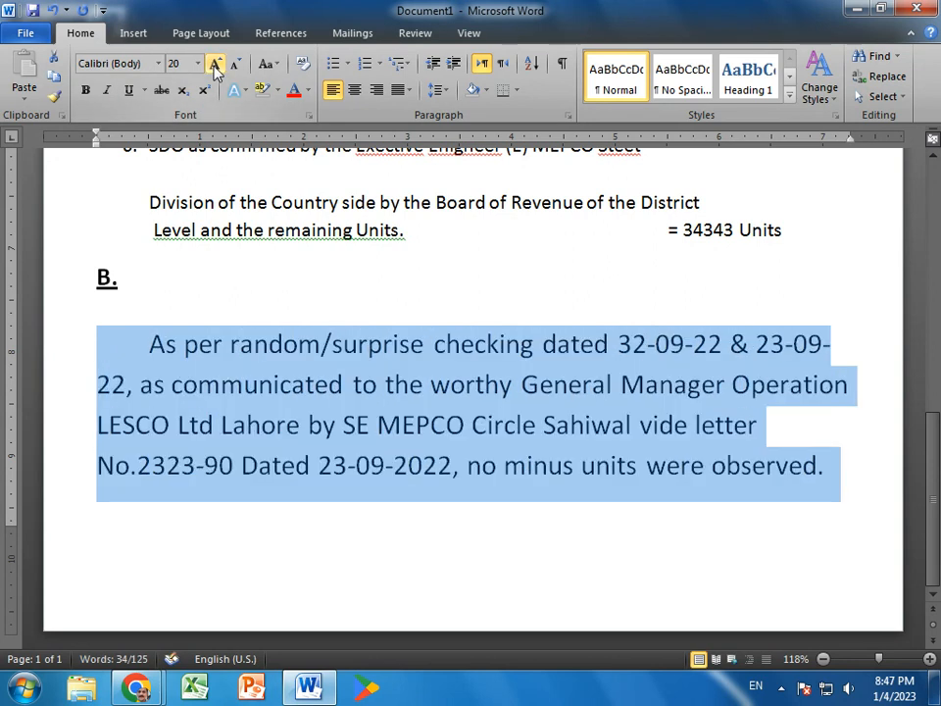
pyautogui.click(87, 90)
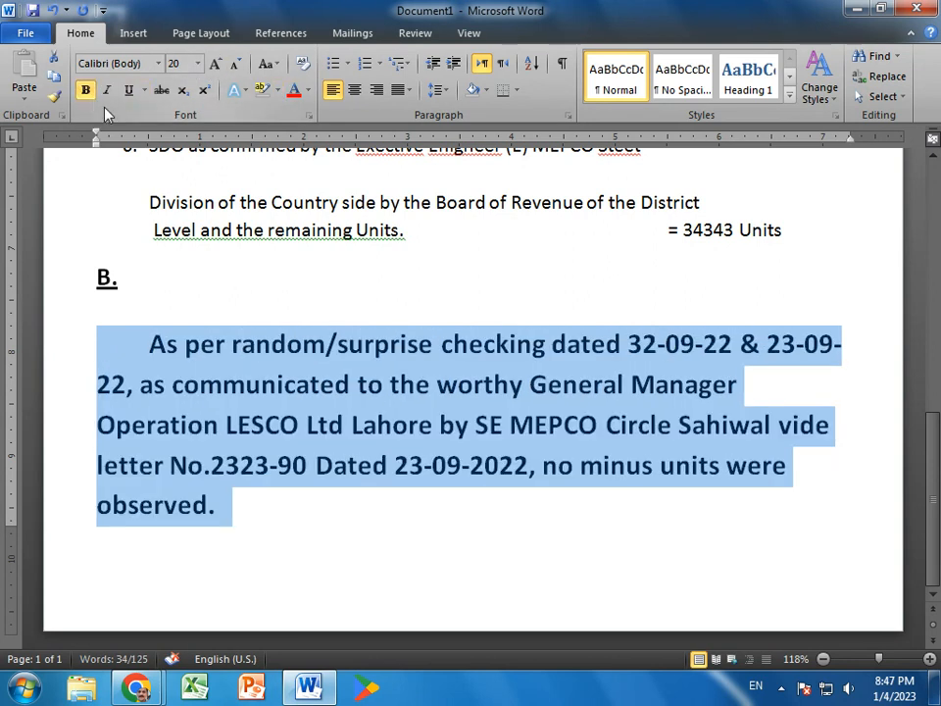
pyautogui.click(404, 90)
pyautogui.click(414, 112)
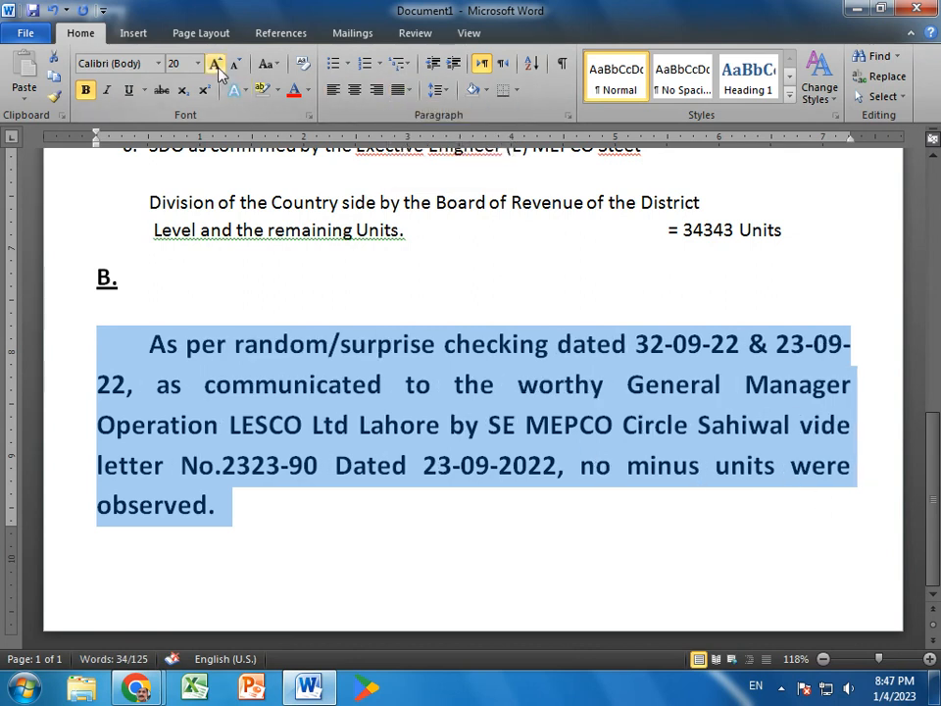
pyautogui.click(216, 66)
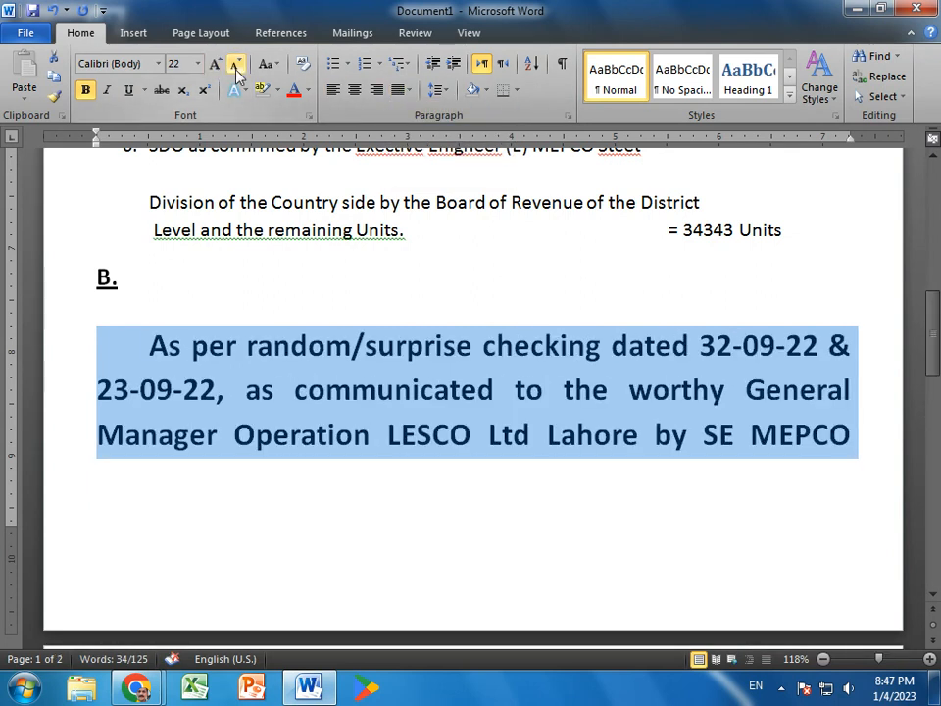
pyautogui.click(237, 66)
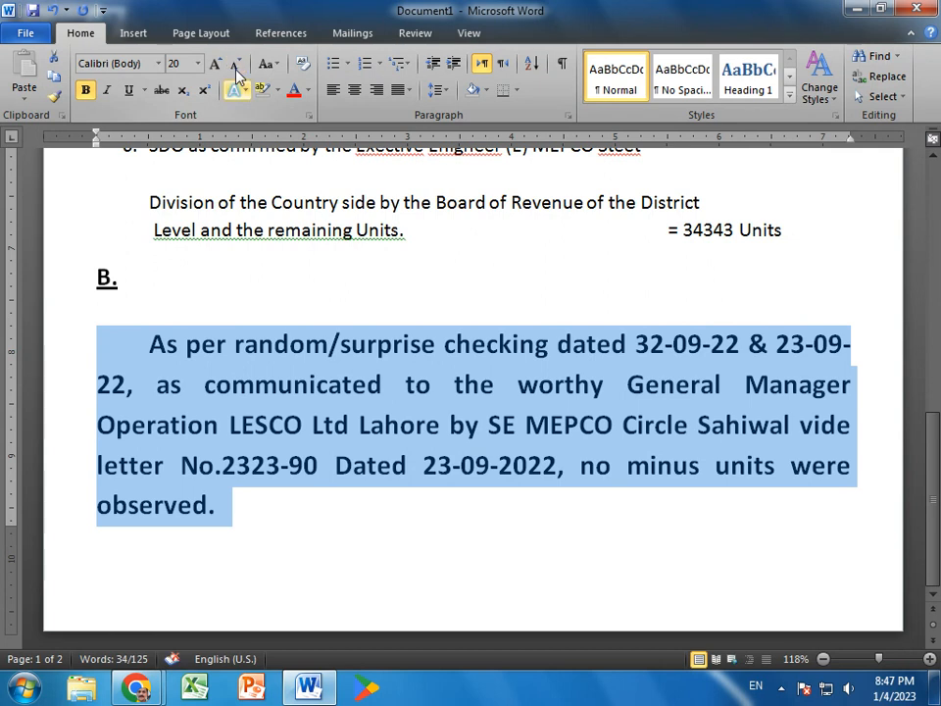
pyautogui.click(398, 519)
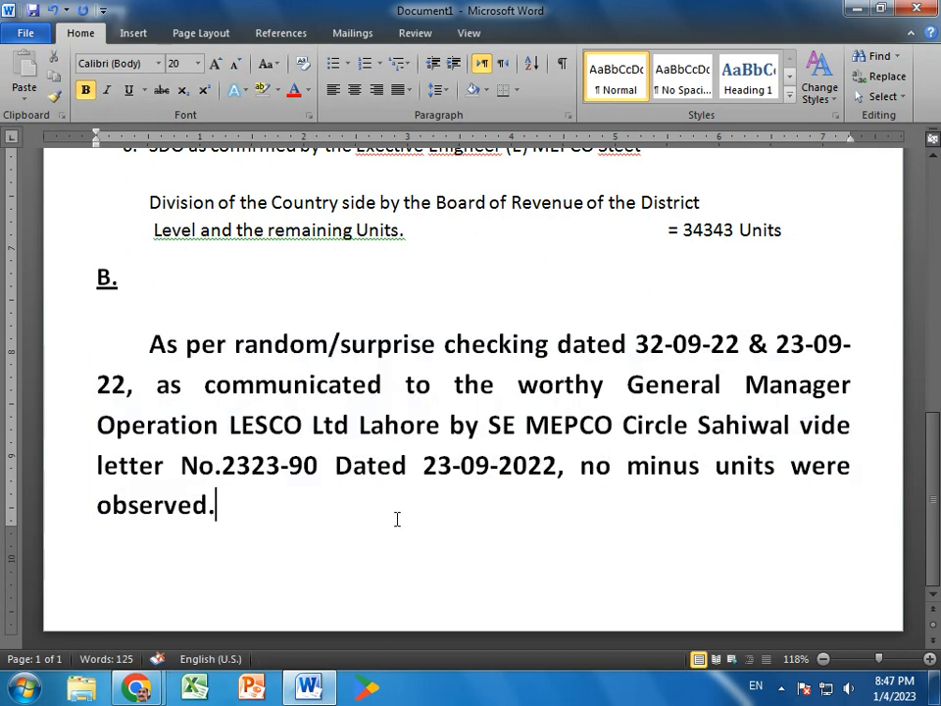
pyautogui.scroll(10, 397, 518)
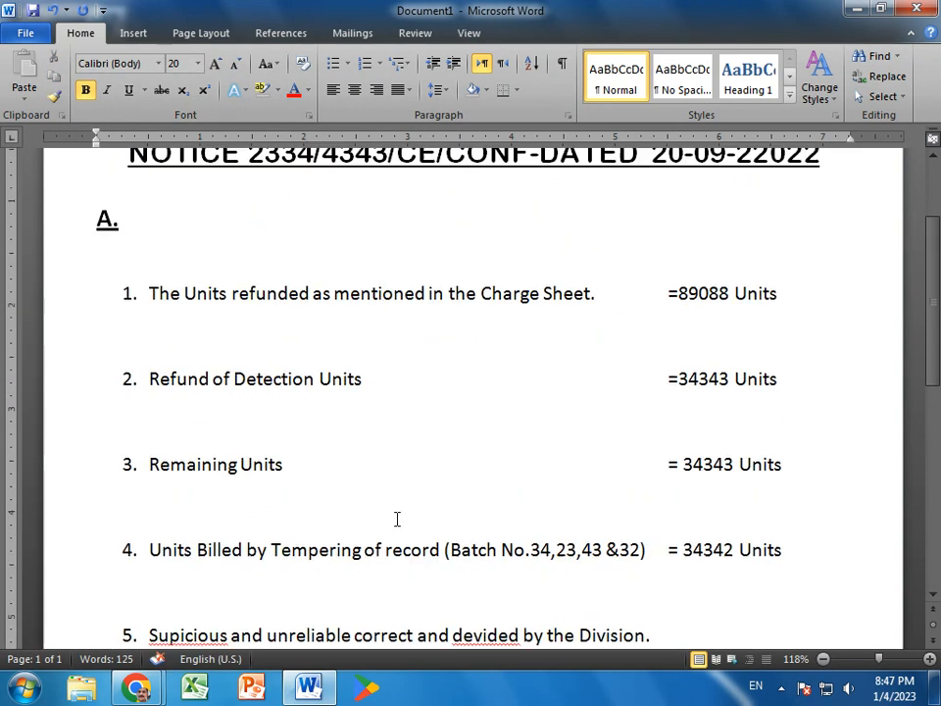
pyautogui.scroll(-10, 397, 519)
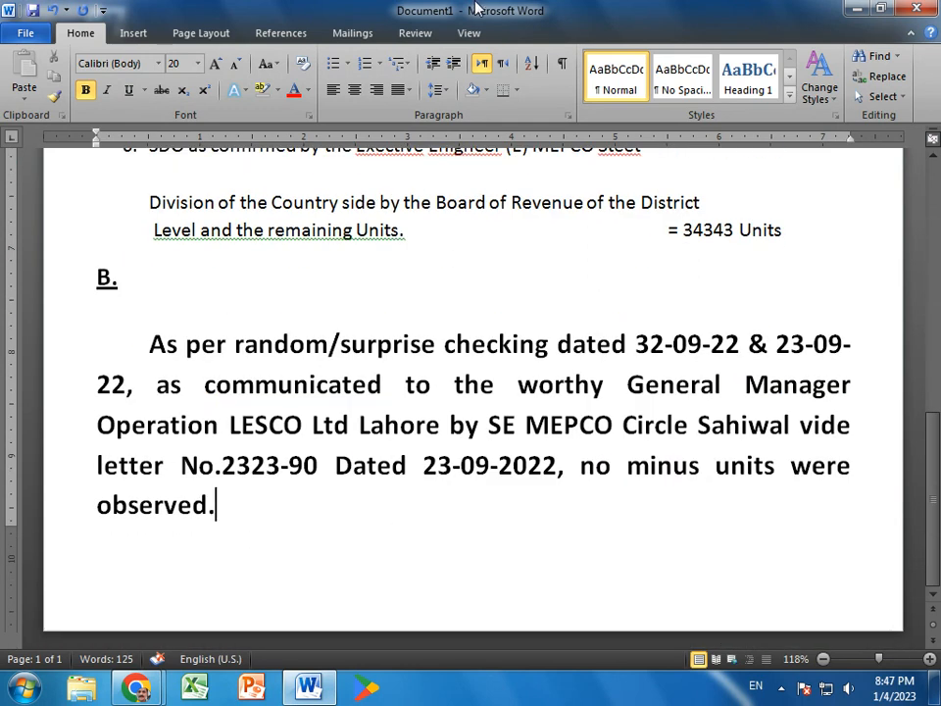
# Run the spelling and grammar check, accepting "BECAUSE" for "CAUSE" in the heading and "Suspicious" and "divided" in item 5
pyautogui.click(415, 33)
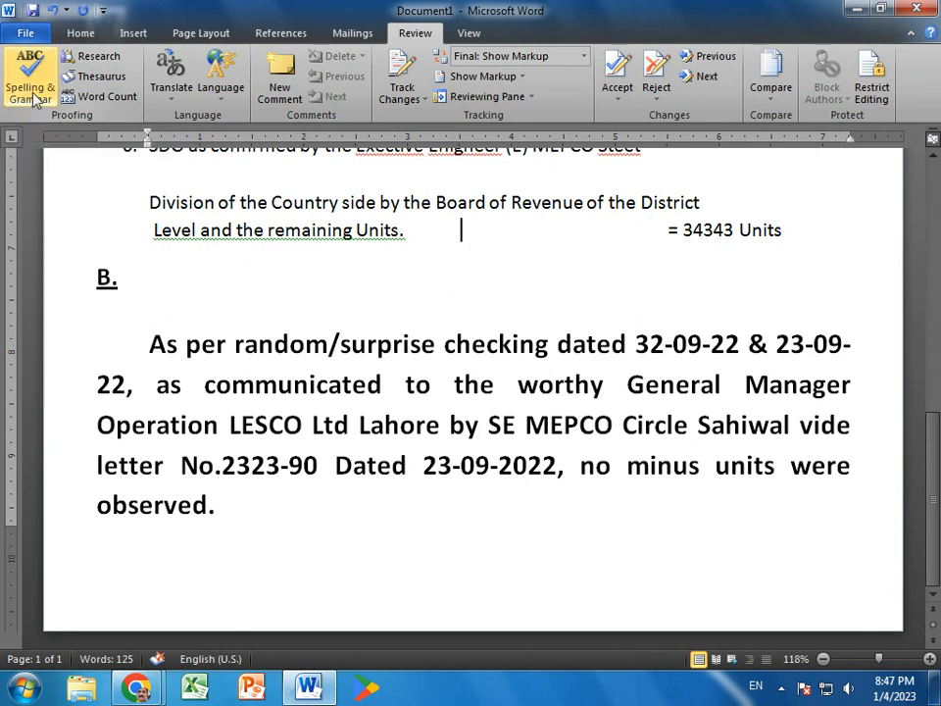
pyautogui.click(517, 270)
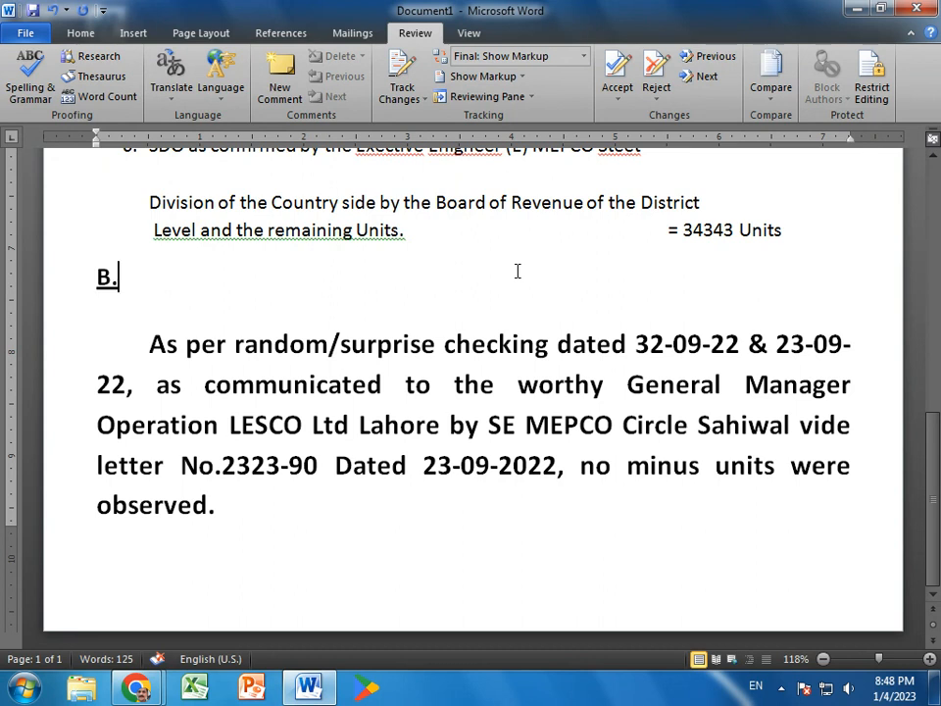
pyautogui.press('F7')
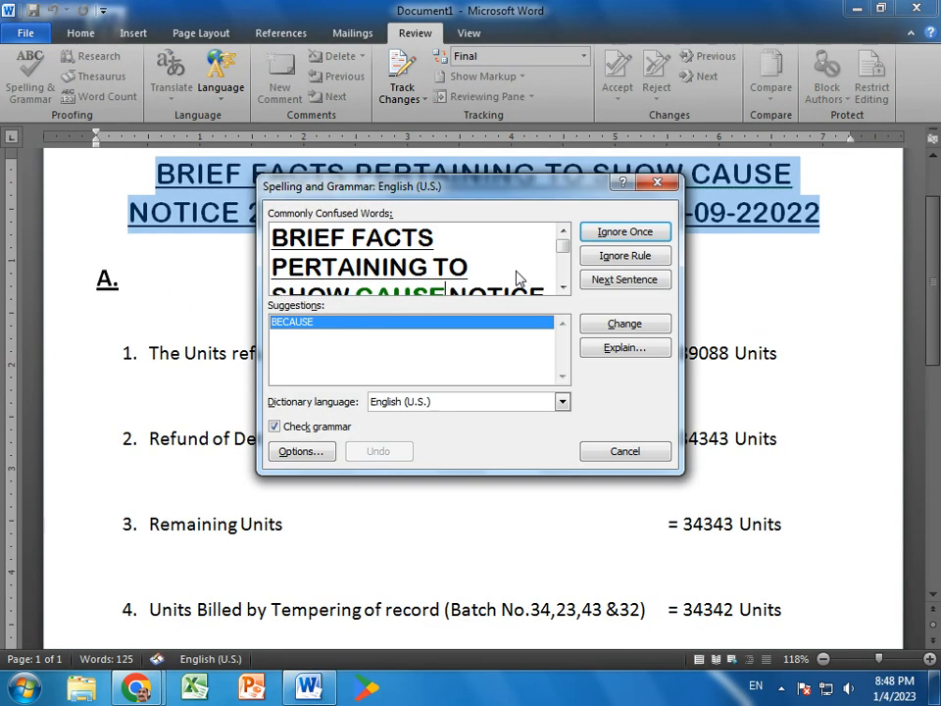
pyautogui.click(628, 331)
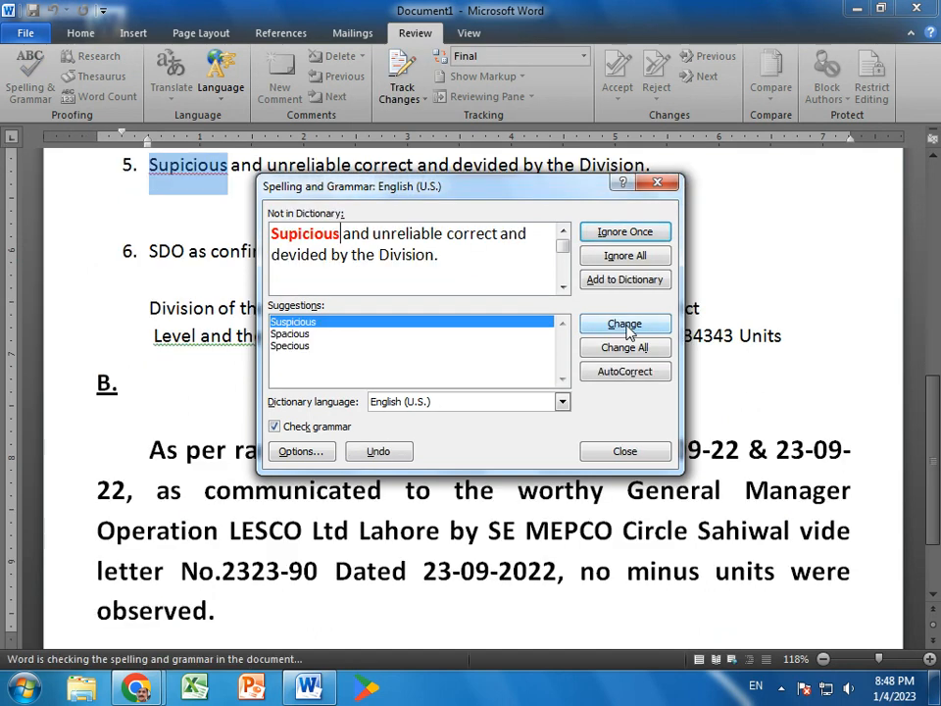
pyautogui.click(628, 331)
pyautogui.click(627, 330)
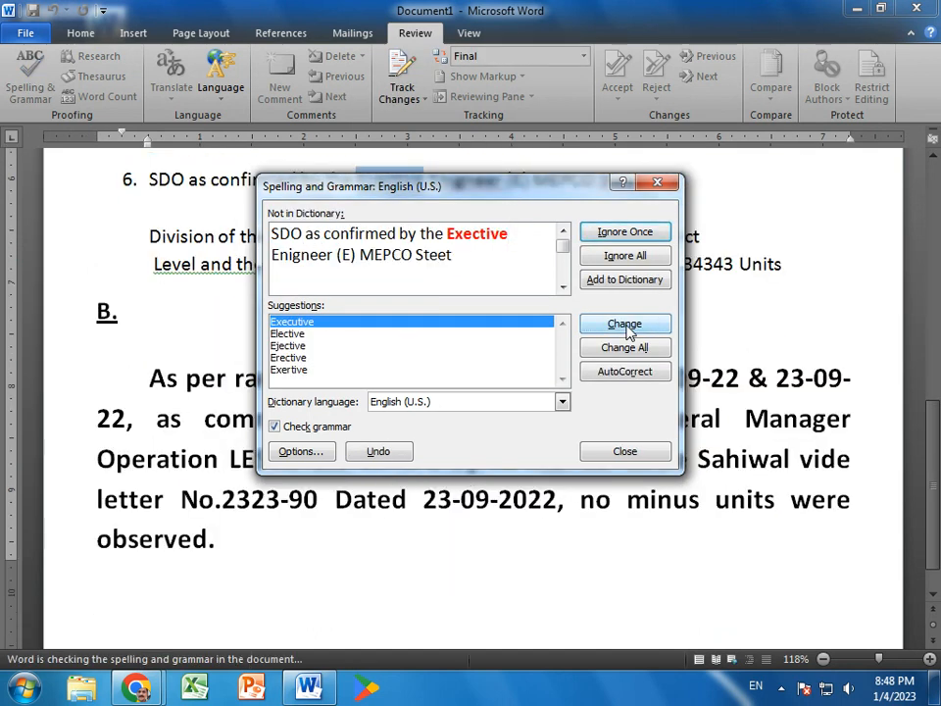
# Correct item 6 to "Executive Engineer (E) MEPCO Street", ignore the "Level and the remaining Units." fragment once, and finish the check
pyautogui.click(628, 331)
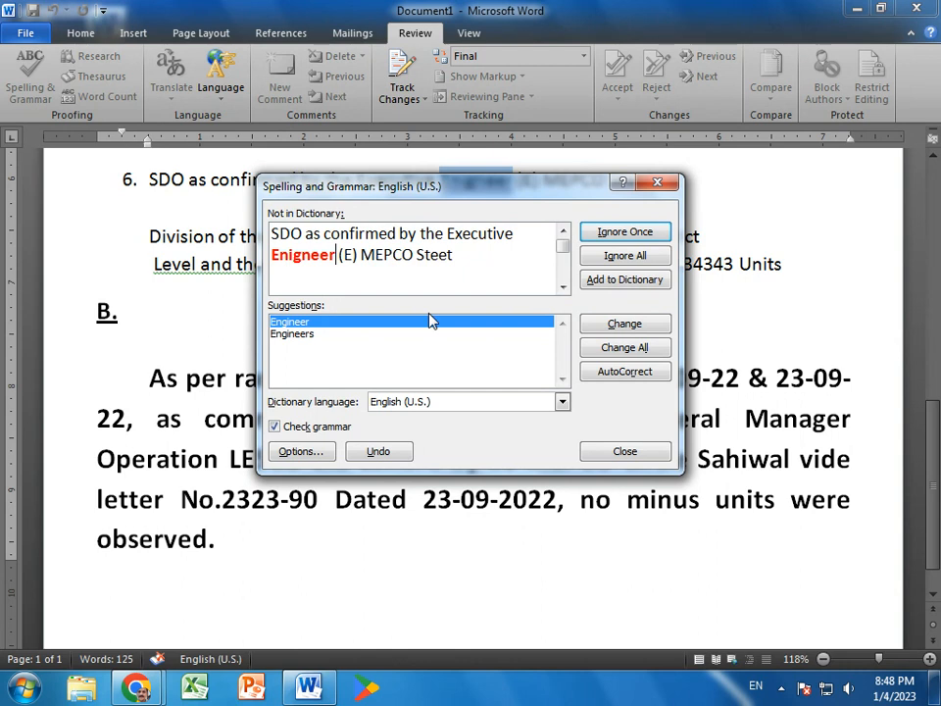
pyautogui.click(606, 330)
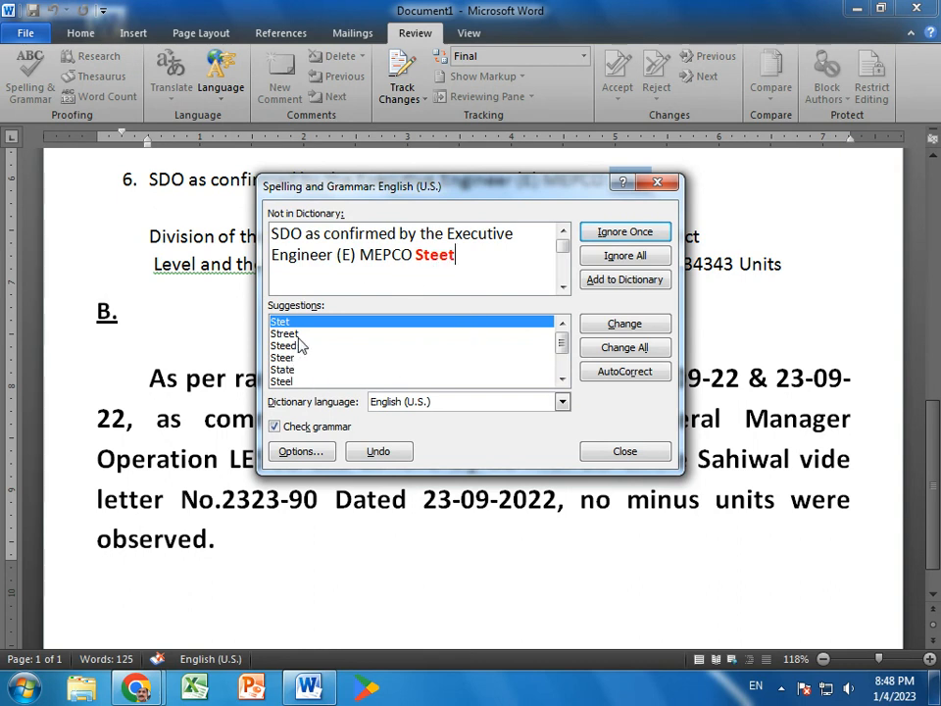
pyautogui.click(413, 335)
pyautogui.click(614, 328)
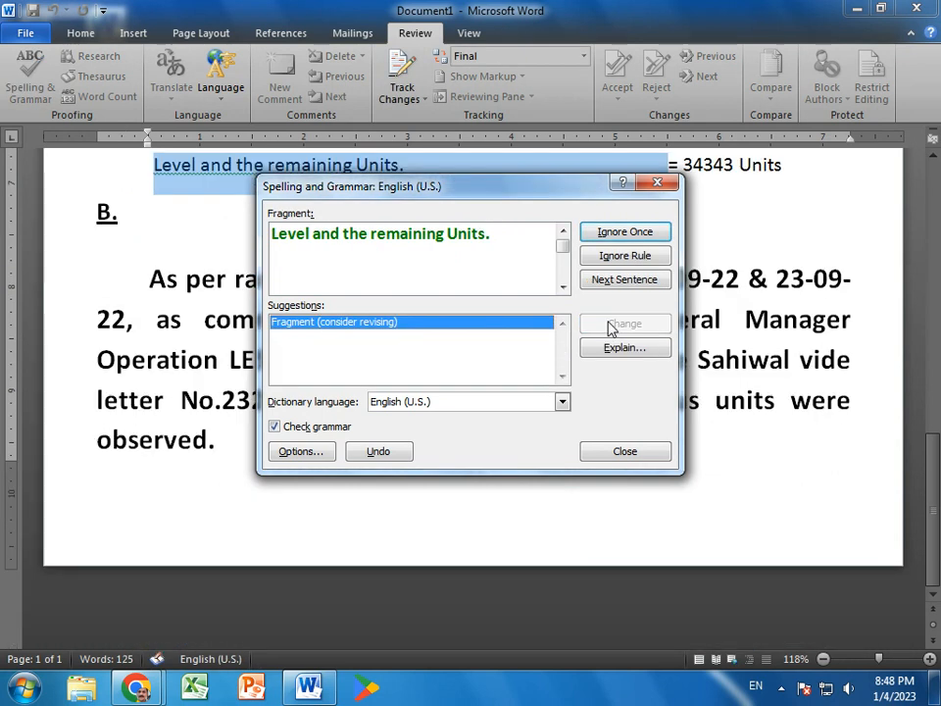
pyautogui.click(625, 233)
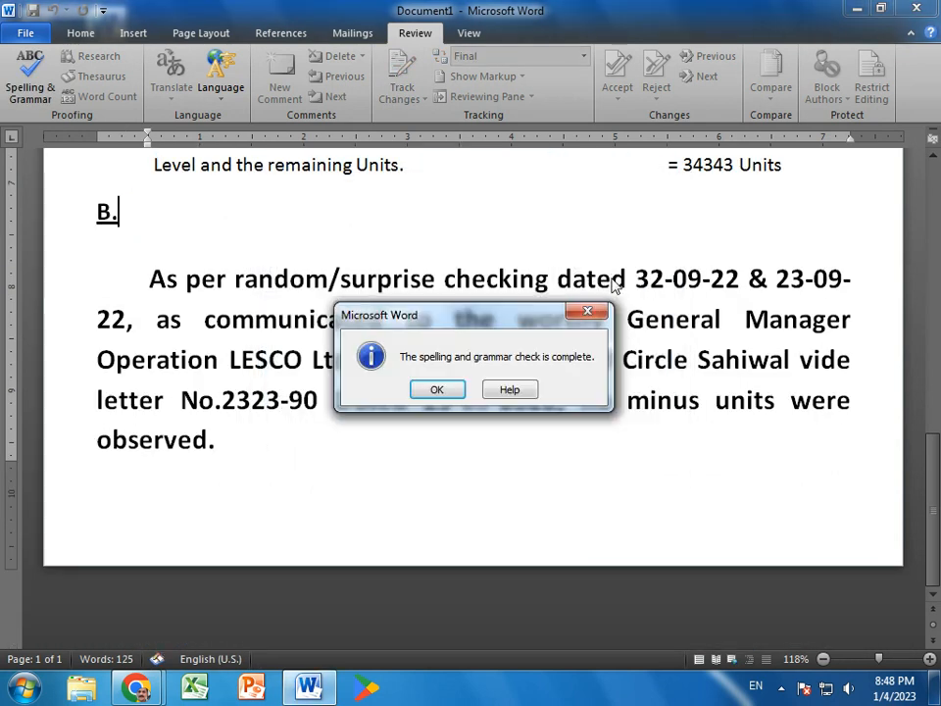
pyautogui.click(437, 390)
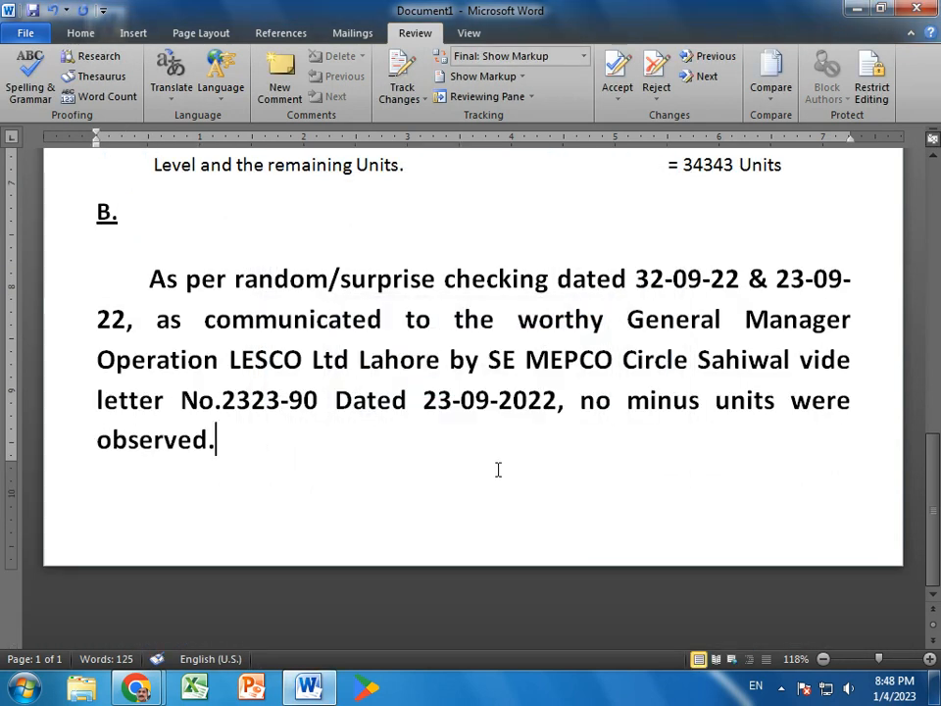
# Set numbered items 1 to 6, including the continuation lines of item 6, to single line spacing
pyautogui.scroll(3, 498, 469)
pyautogui.scroll(12, 499, 471)
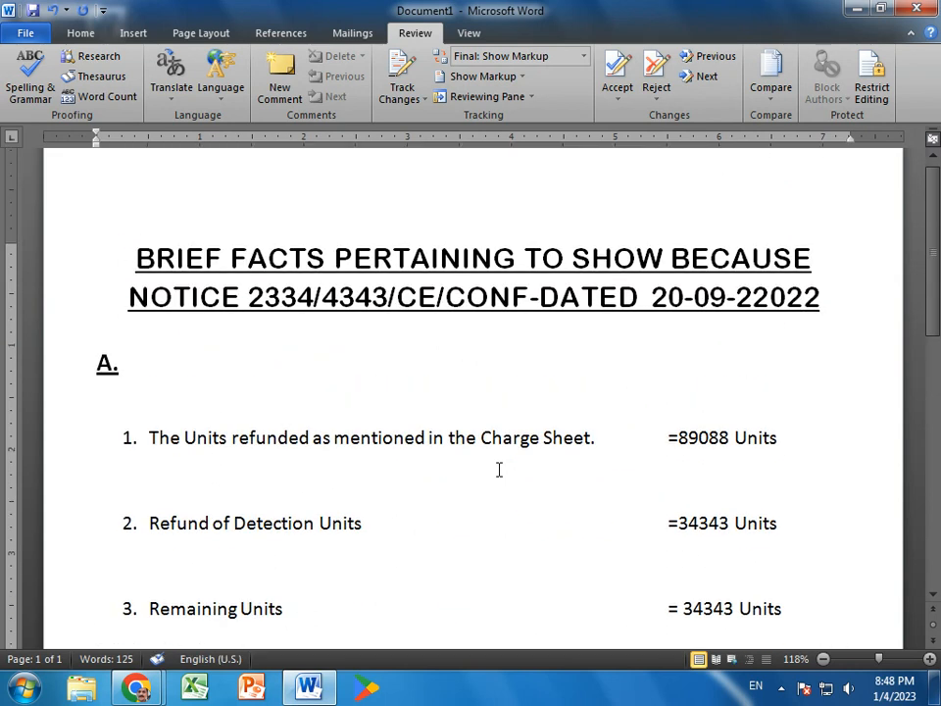
pyautogui.scroll(-11, 498, 469)
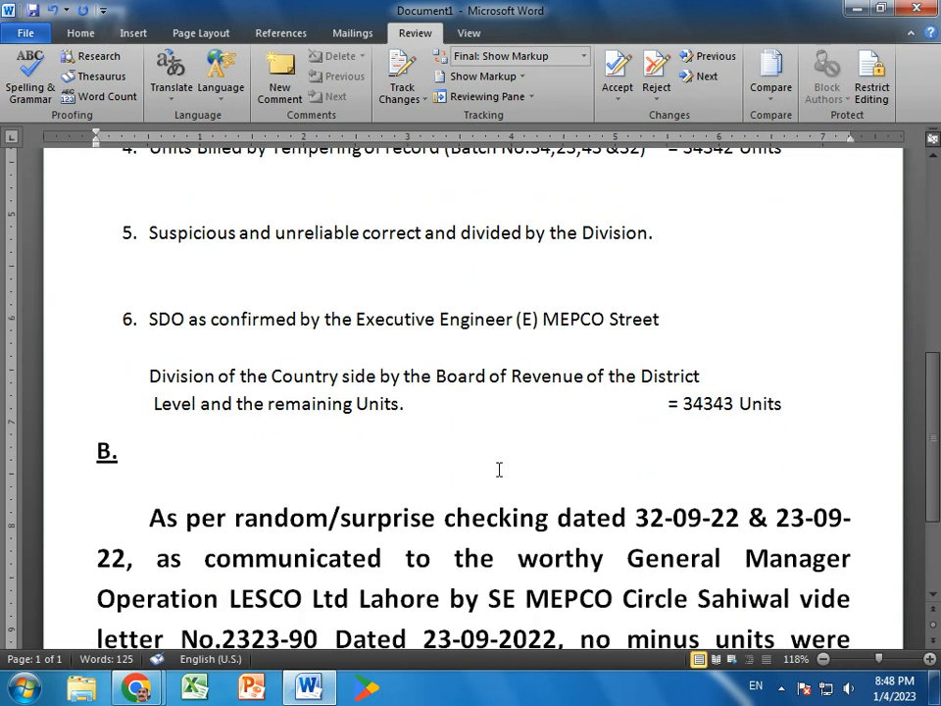
pyautogui.scroll(4, 498, 470)
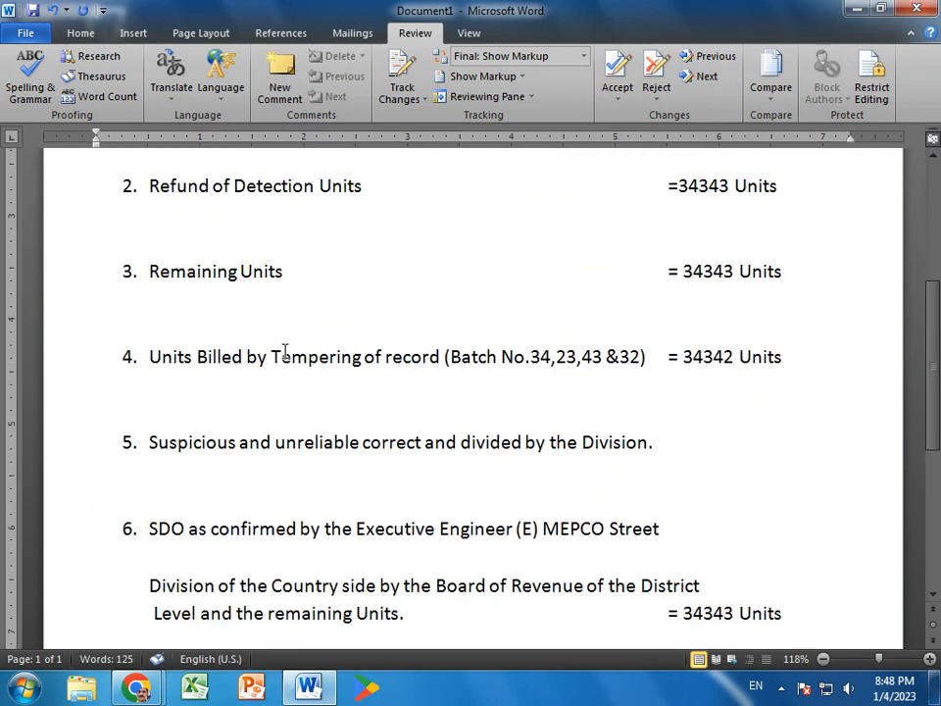
pyautogui.scroll(3, 163, 233)
pyautogui.moveTo(119, 253); pyautogui.dragTo(799, 467)
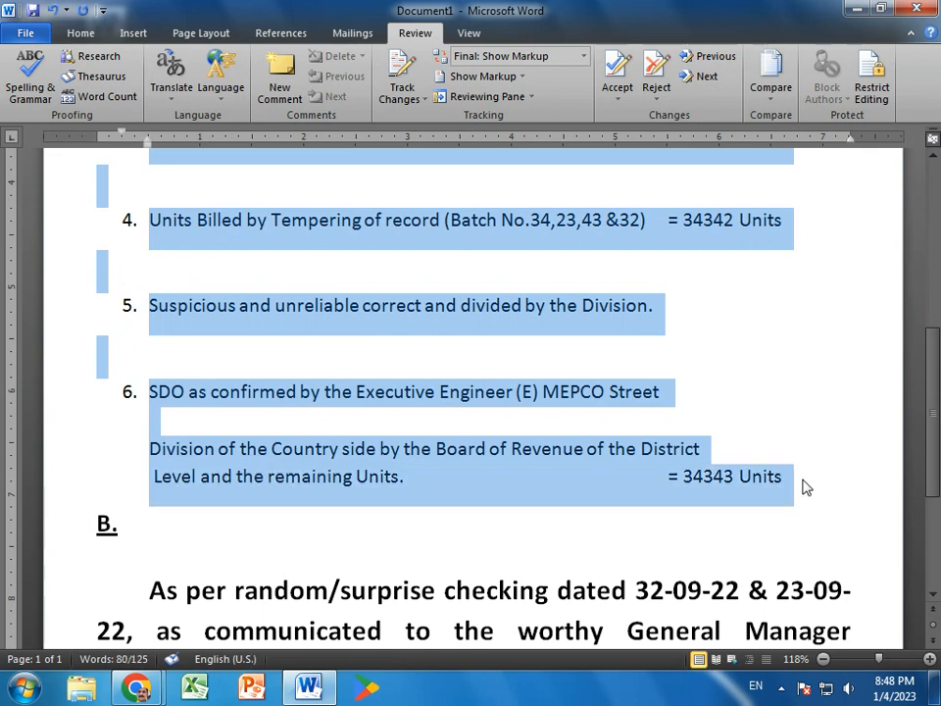
pyautogui.hotkey('ctrl', '1')
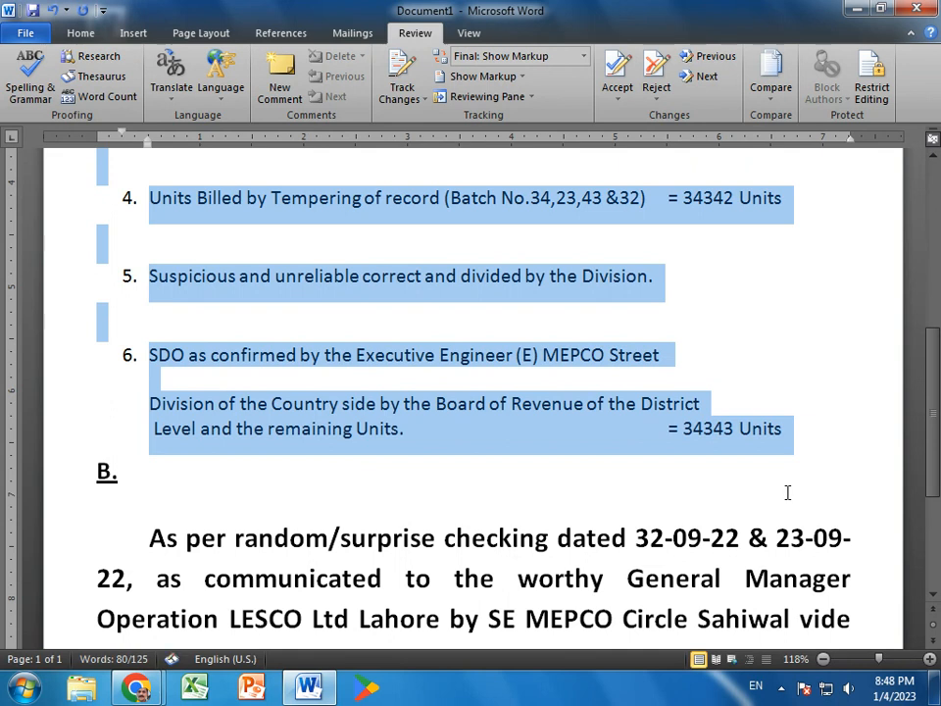
pyautogui.click(773, 403)
# Delete the empty lines between numbered items 1, 2, 3 and 4
pyautogui.scroll(-3, 769, 432)
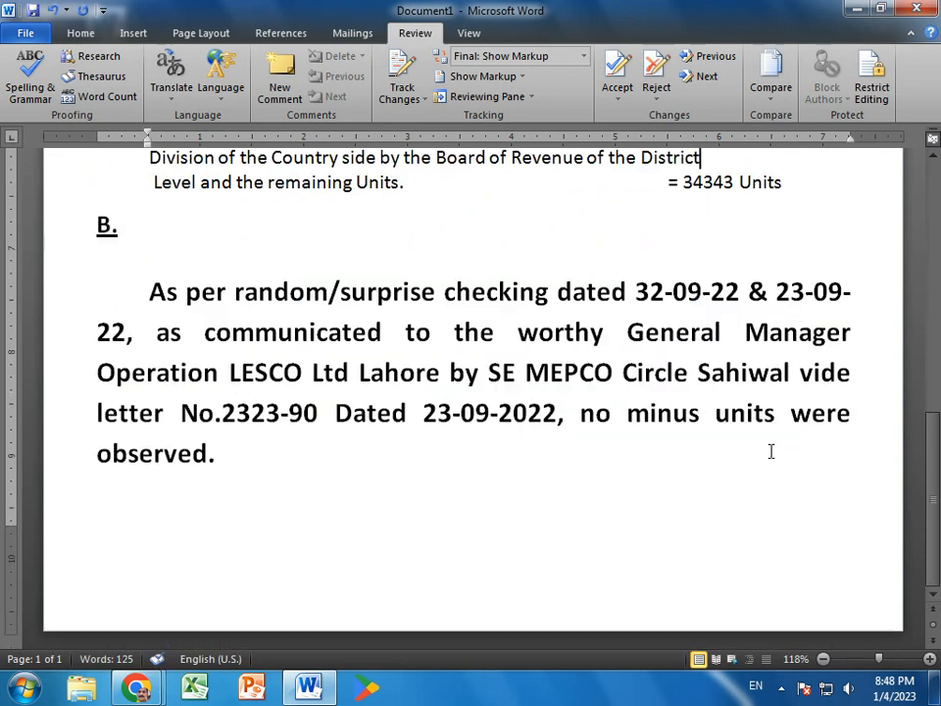
pyautogui.scroll(7, 668, 426)
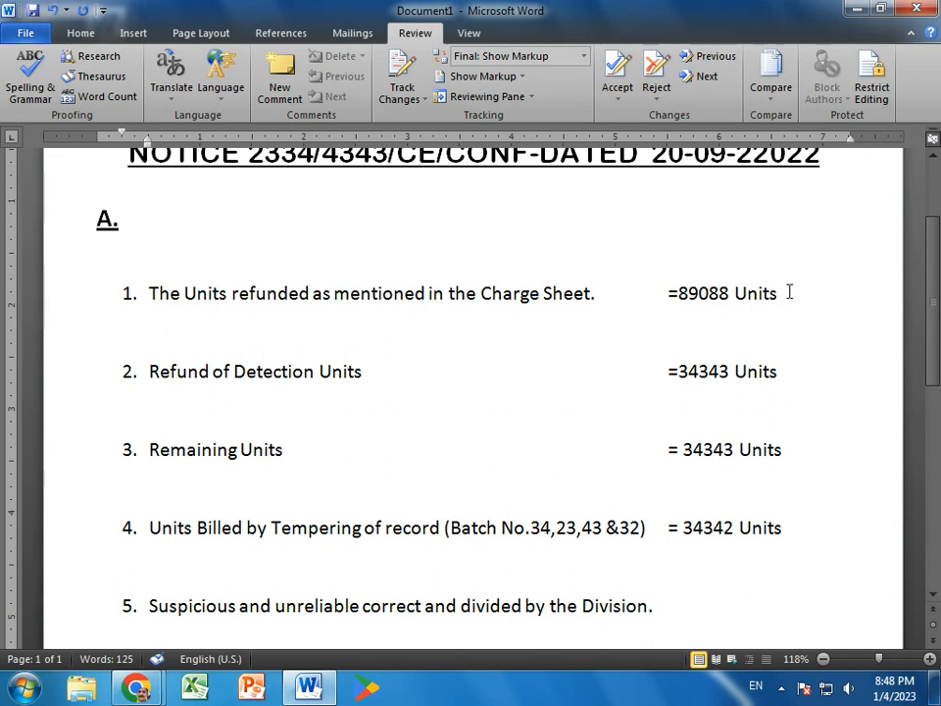
pyautogui.press('Delete')
pyautogui.press('Delete')
pyautogui.press('Delete')
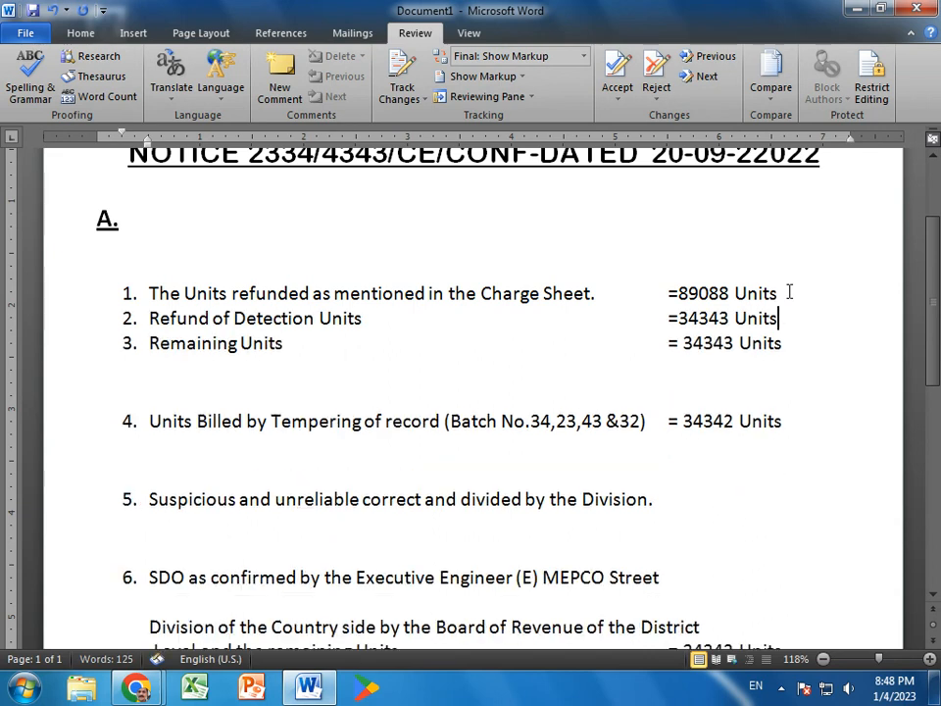
pyautogui.write('s')
pyautogui.press('Delete')
pyautogui.press('Delete')
pyautogui.press('Down')
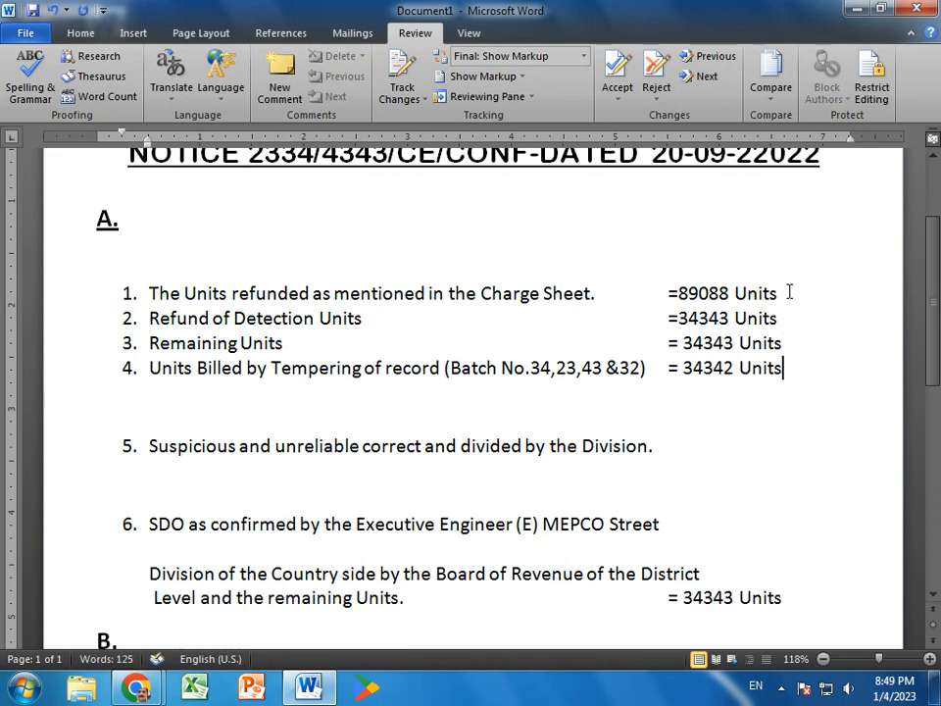
# Delete the empty lines from item 4 through item 6's "Division" line, keeping the line break after "District"
pyautogui.press('Delete')
pyautogui.press('Delete')
pyautogui.press('Down')
pyautogui.press('Delete')
pyautogui.press('Delete')
pyautogui.press('Down')
pyautogui.press('Delete')
pyautogui.press('Down')
pyautogui.press('End')
pyautogui.press('Delete')
pyautogui.hotkey('shift', 'Return')
pyautogui.press('Down')
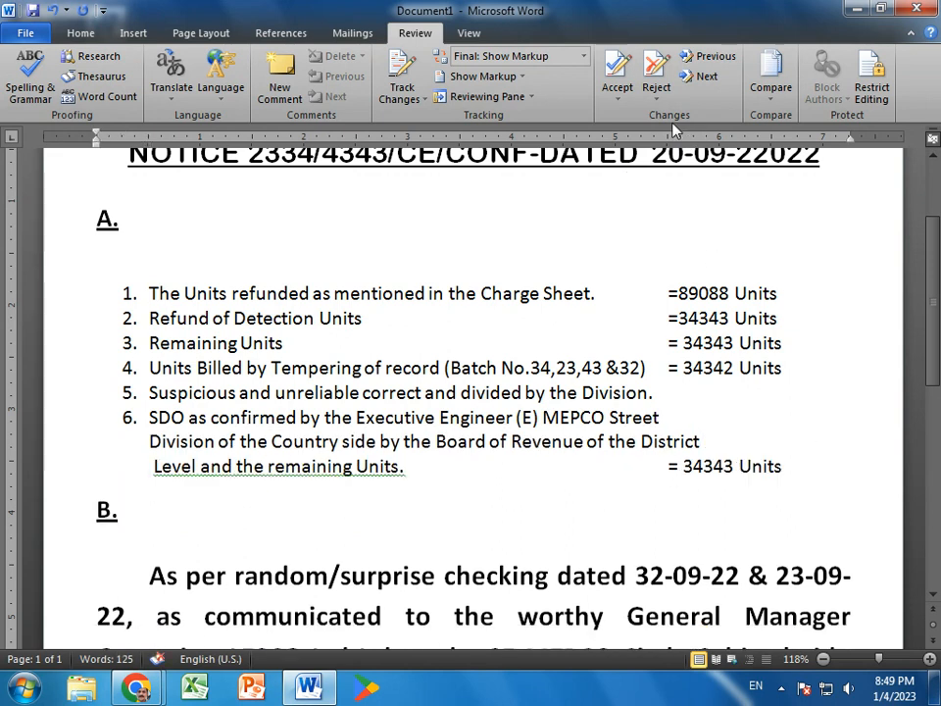
# Try 1.5 line spacing on numbered items 1 to 6, and undo it
pyautogui.moveTo(801, 475); pyautogui.dragTo(124, 295)
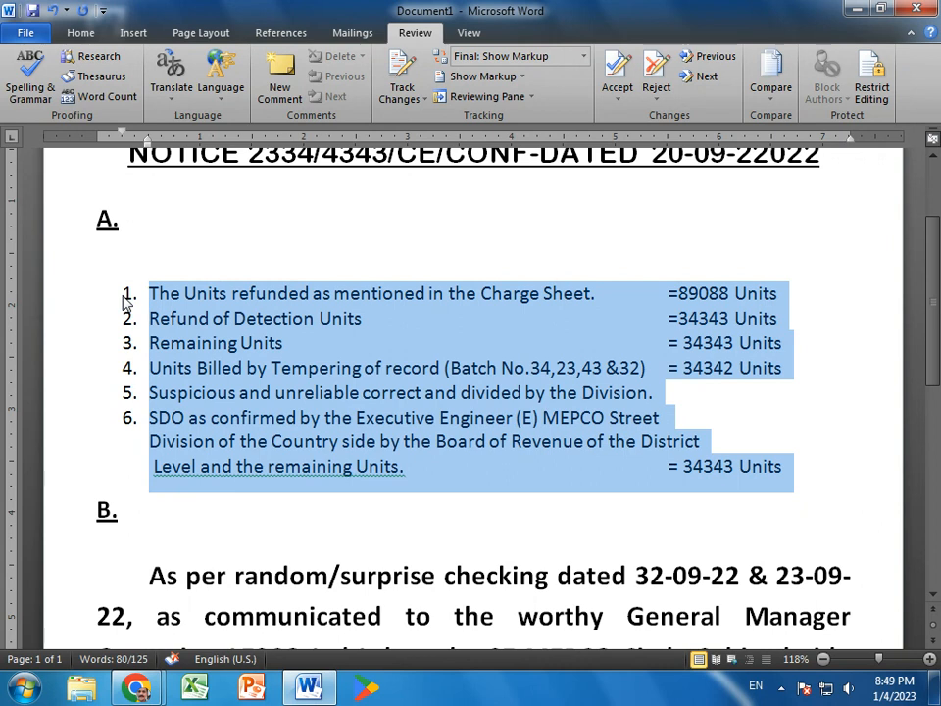
pyautogui.hotkey('ctrl', '5')
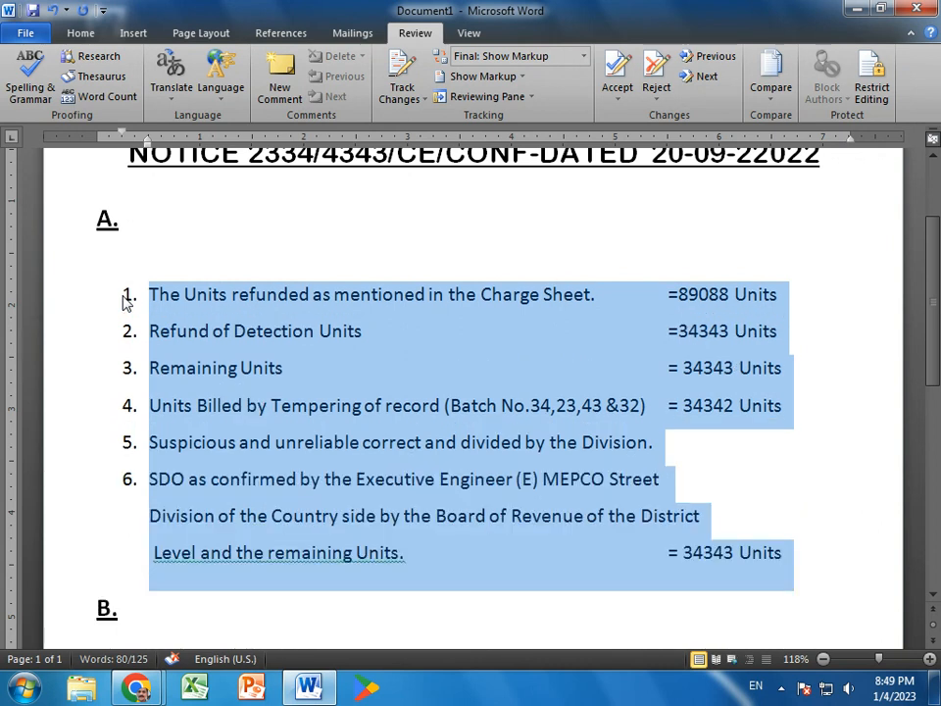
pyautogui.click(443, 446)
pyautogui.scroll(-1, 518, 493)
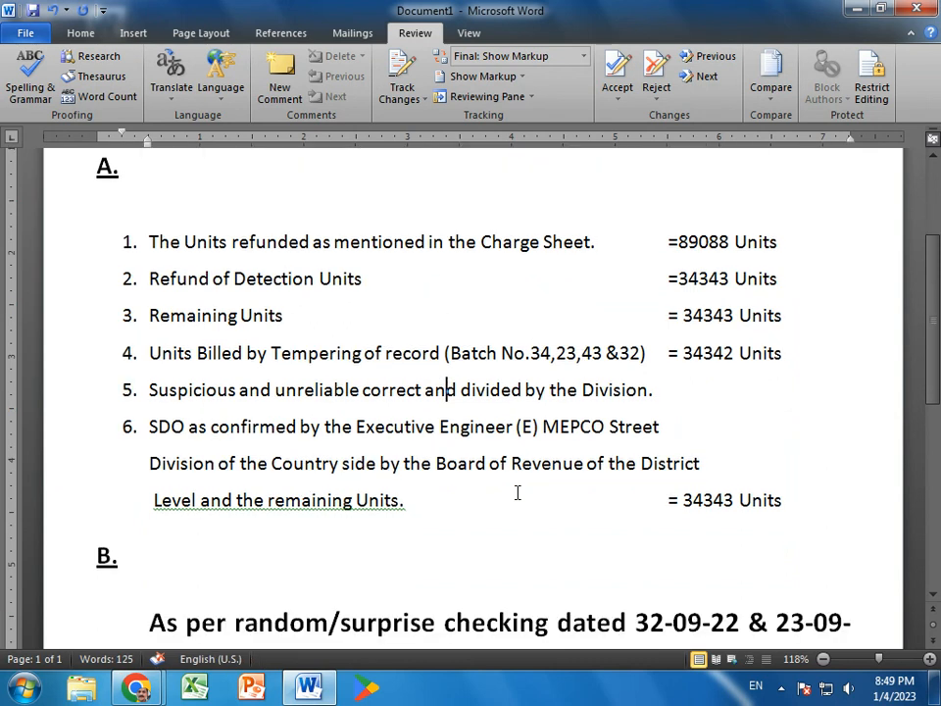
pyautogui.click(52, 10)
# Set the line spacing of numbered items 1 to 6 and the continuation lines to 1.5
pyautogui.click(82, 33)
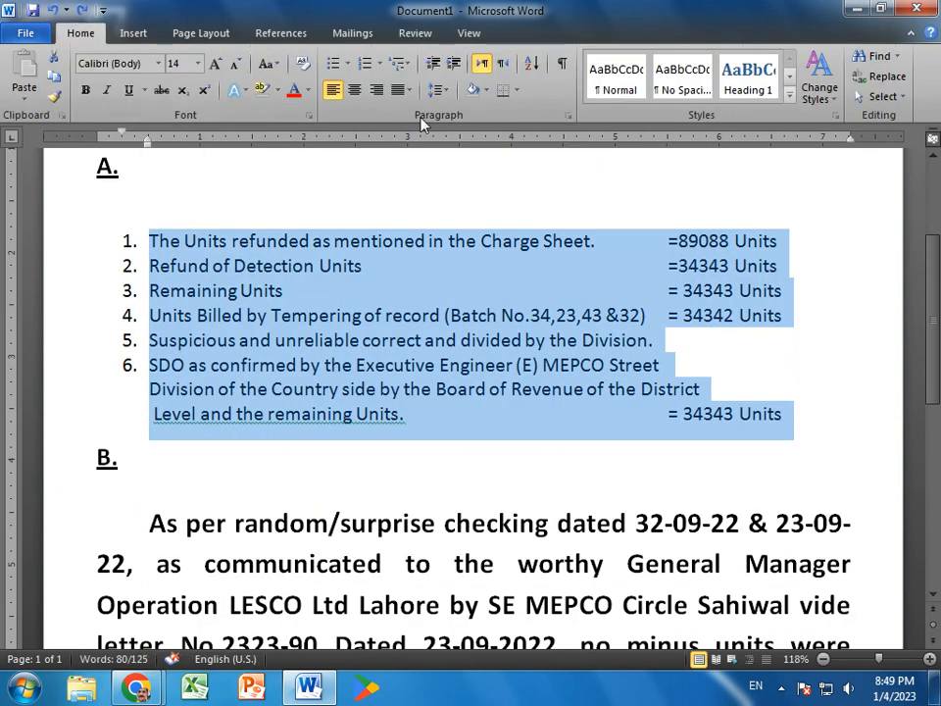
pyautogui.click(437, 89)
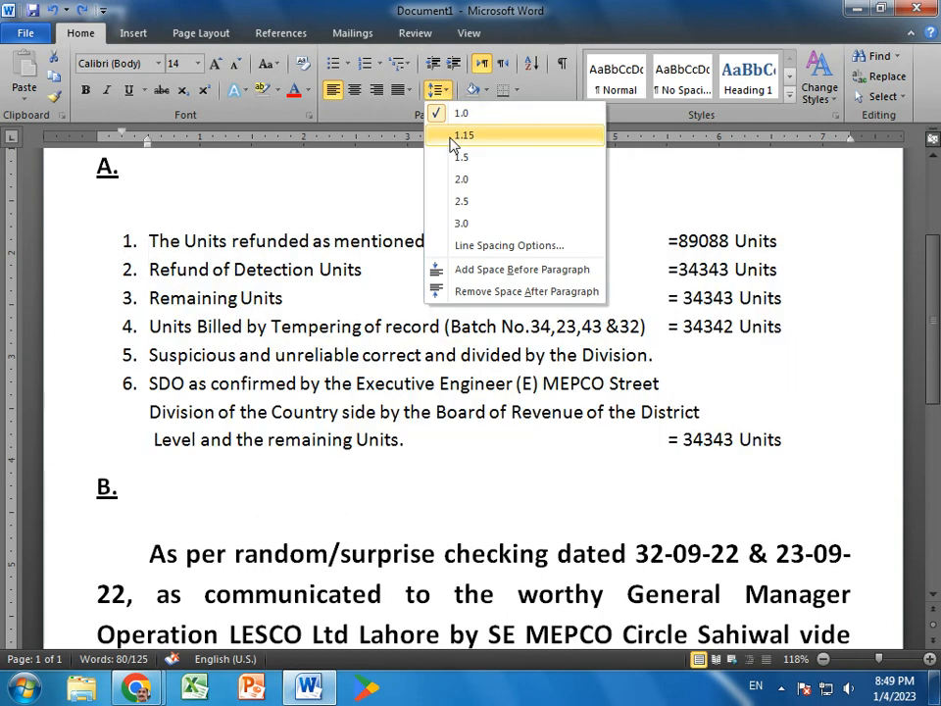
pyautogui.click(453, 159)
pyautogui.click(566, 501)
# Enlarge the "As per random/surprise checking" paragraph in section B to 28 pt
pyautogui.scroll(-2, 574, 498)
pyautogui.scroll(-6, 522, 496)
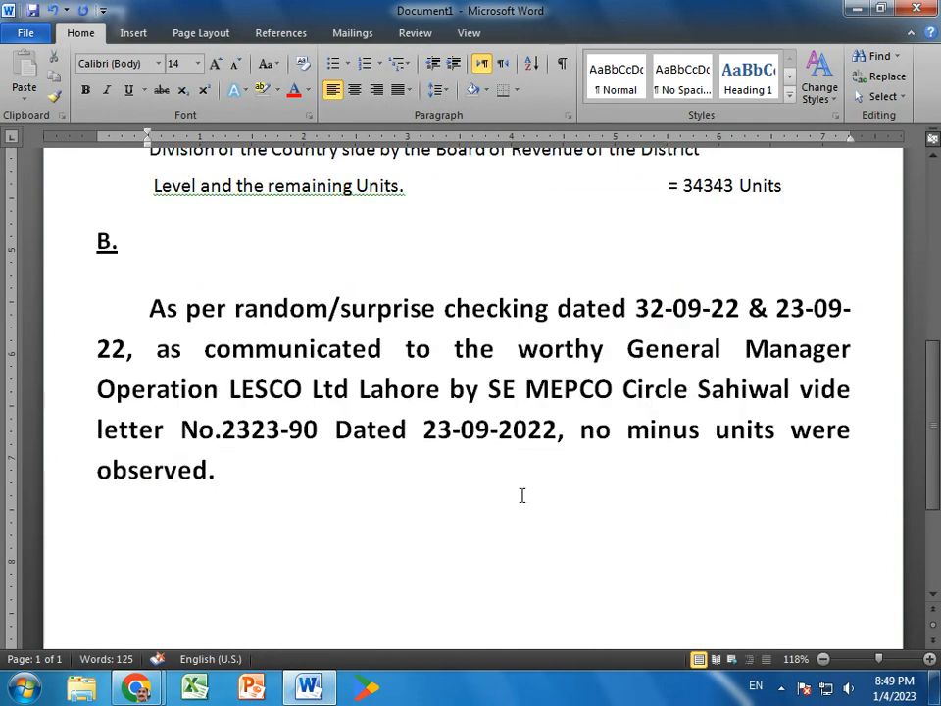
pyautogui.scroll(1, 291, 368)
pyautogui.moveTo(99, 206); pyautogui.dragTo(366, 378)
pyautogui.click(217, 64)
pyautogui.click(217, 64)
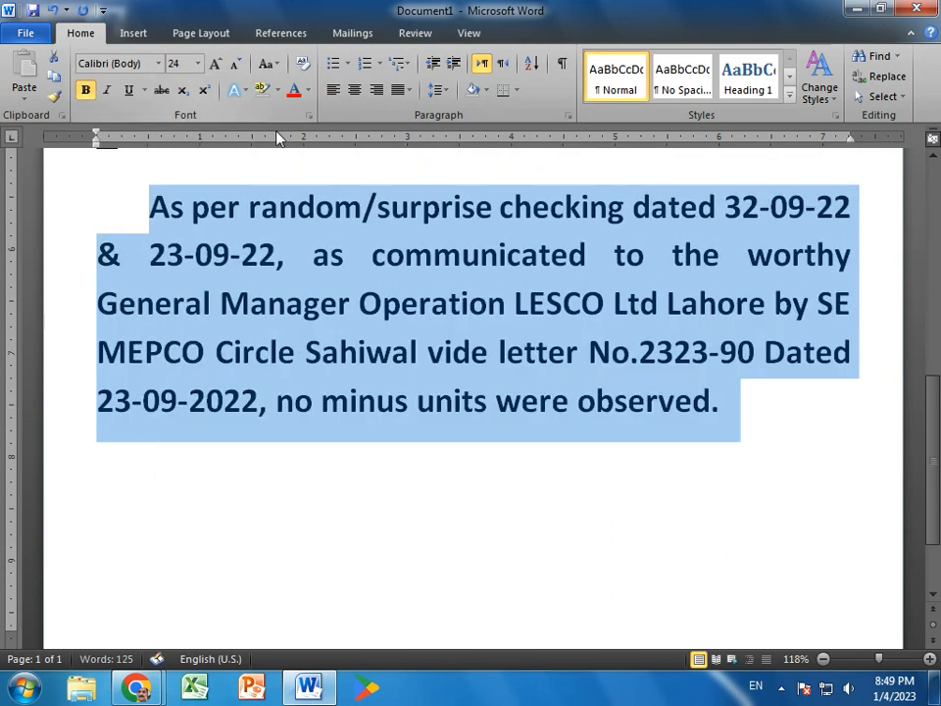
pyautogui.click(217, 65)
pyautogui.click(217, 64)
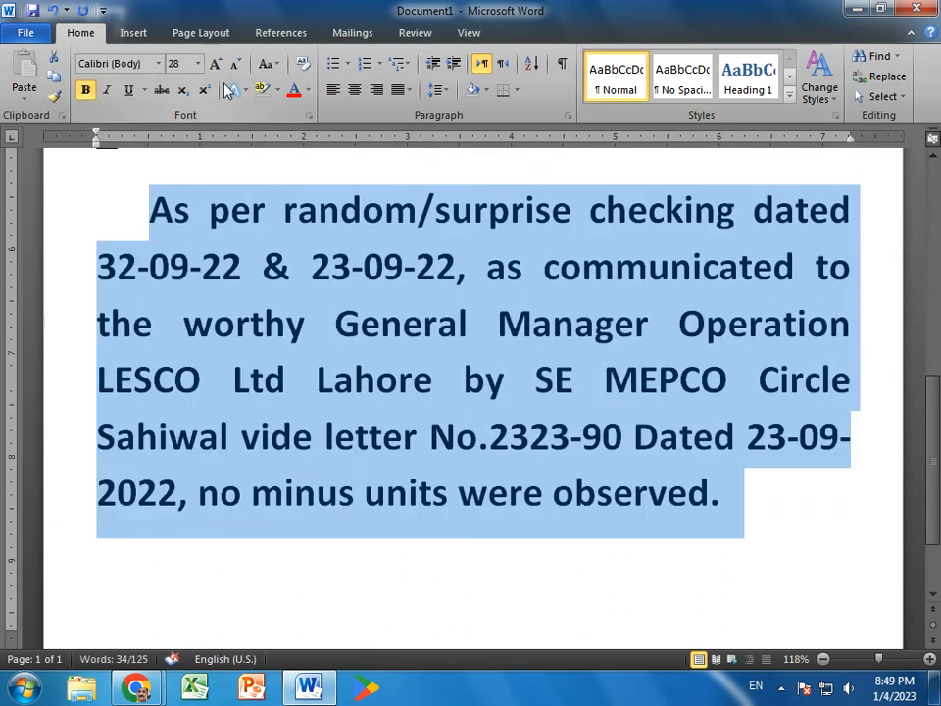
pyautogui.click(415, 390)
pyautogui.scroll(-2, 699, 609)
pyautogui.click(708, 515)
# Ignore the grammar flag once on the "Level and the remaining Units." line of item 6
pyautogui.scroll(3, 708, 515)
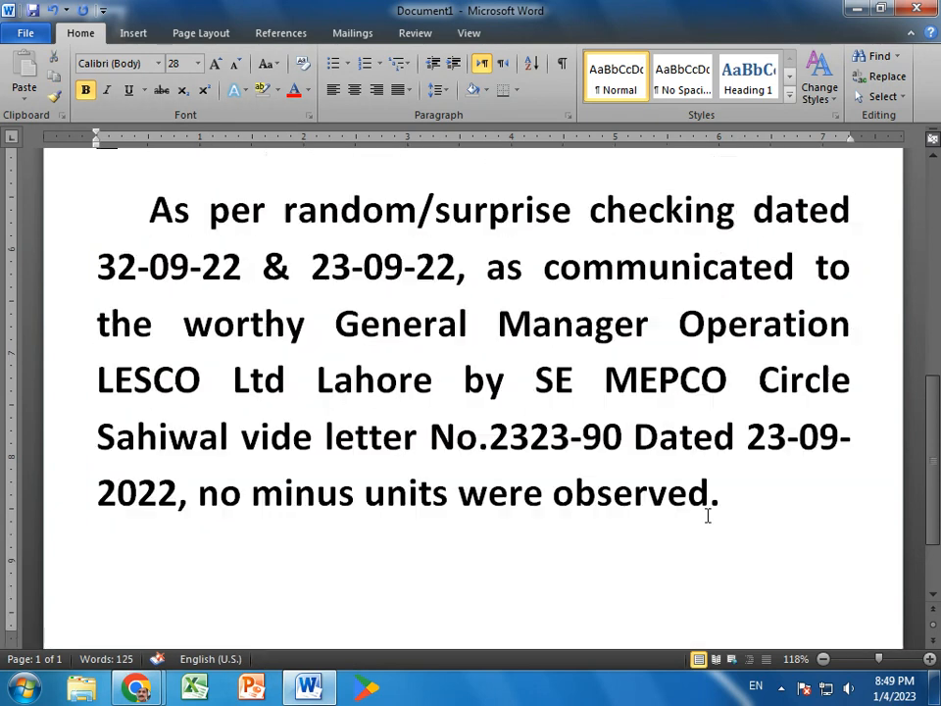
pyautogui.scroll(5, 708, 515)
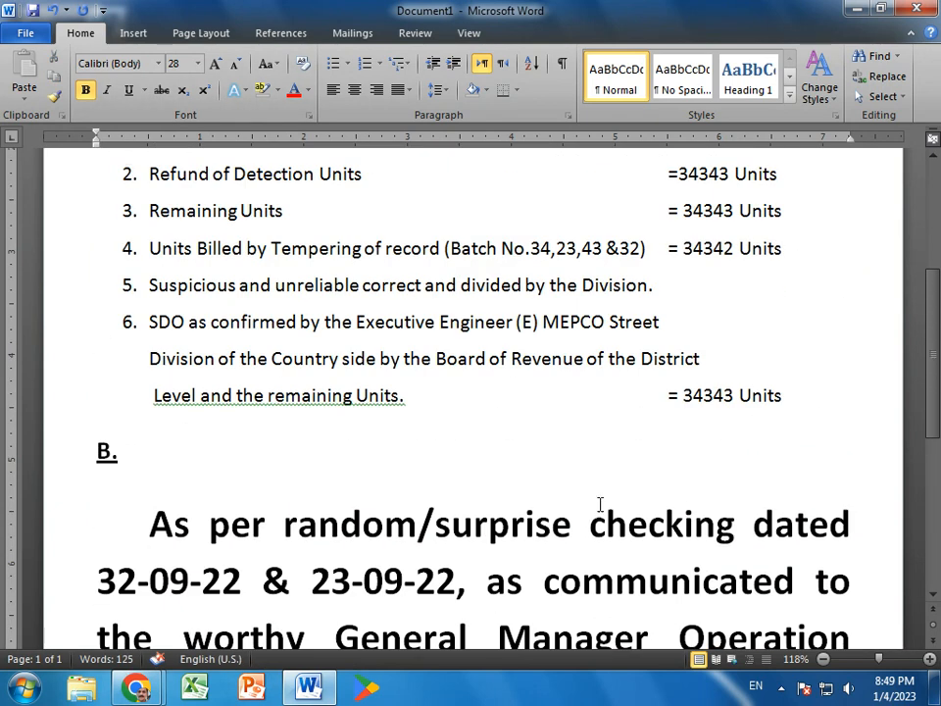
pyautogui.rightClick(312, 398)
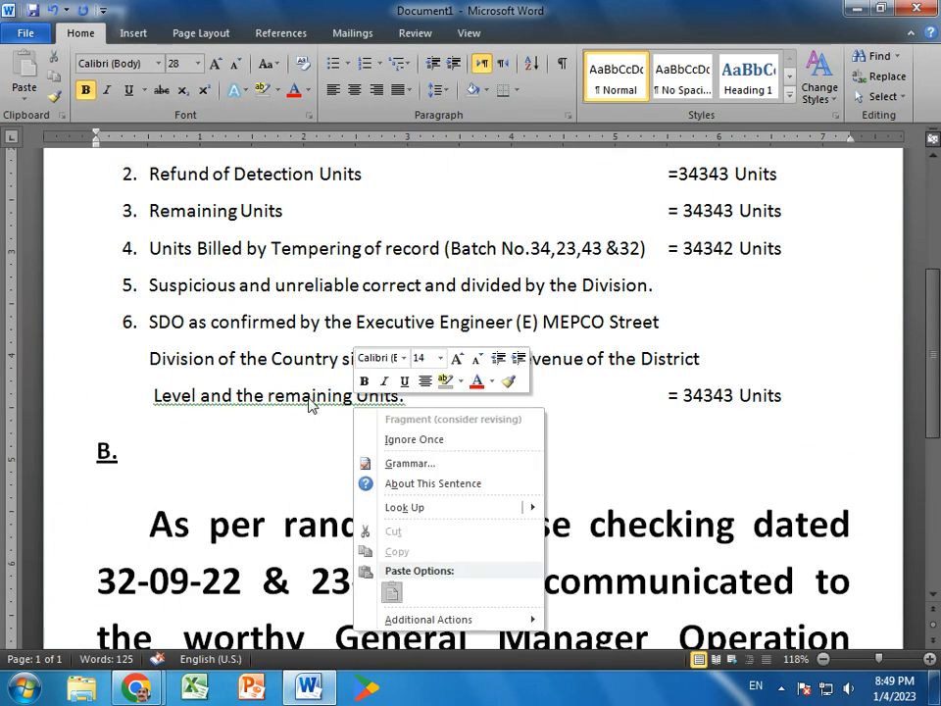
pyautogui.click(386, 449)
pyautogui.click(517, 444)
# Start saving the document under a new name and choose the Word Assignment folder on Local Disk (C:) as its location
pyautogui.scroll(6, 516, 444)
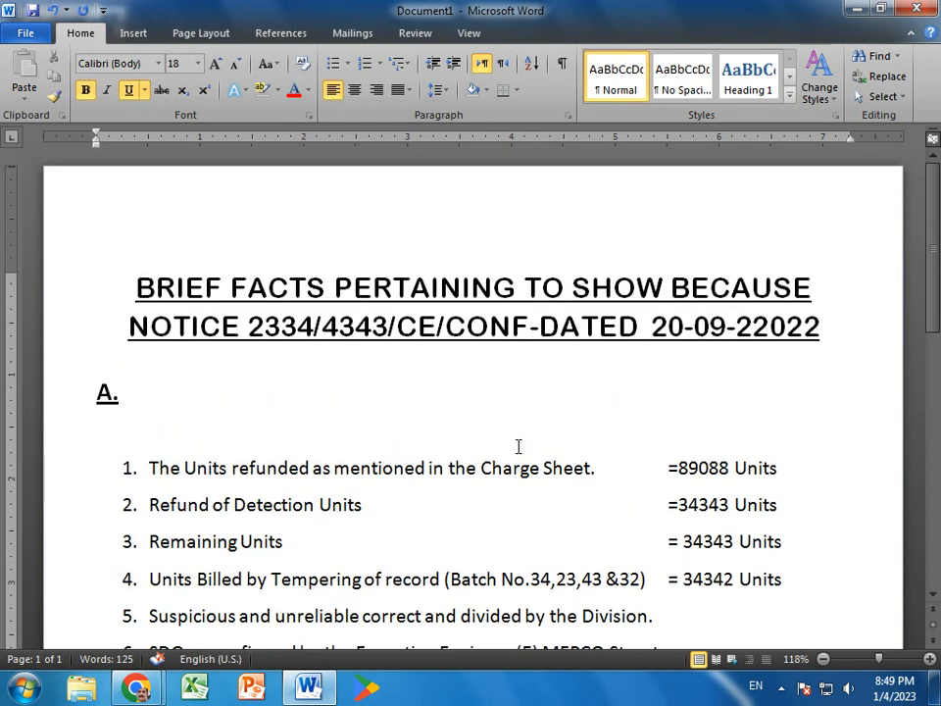
pyautogui.scroll(-2, 519, 447)
pyautogui.scroll(-10, 519, 447)
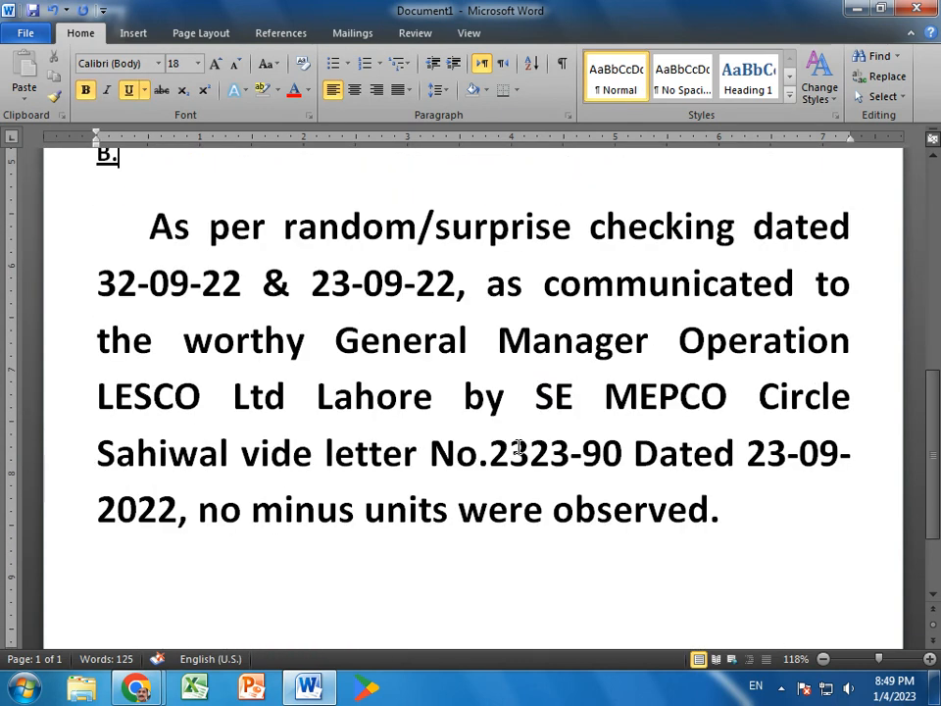
pyautogui.scroll(8, 517, 447)
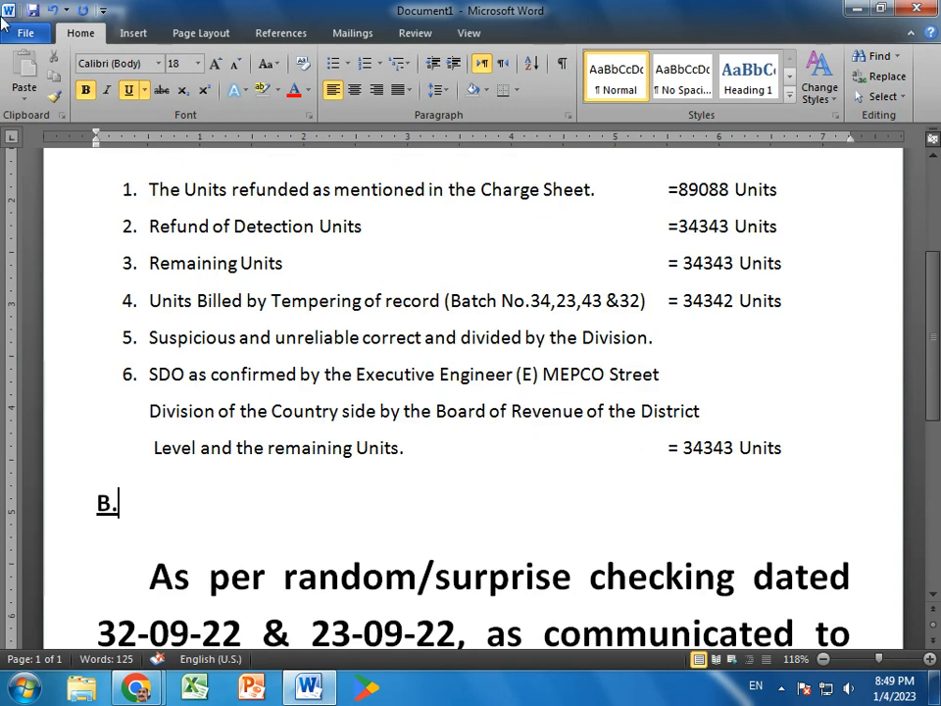
pyautogui.click(23, 32)
pyautogui.click(44, 60)
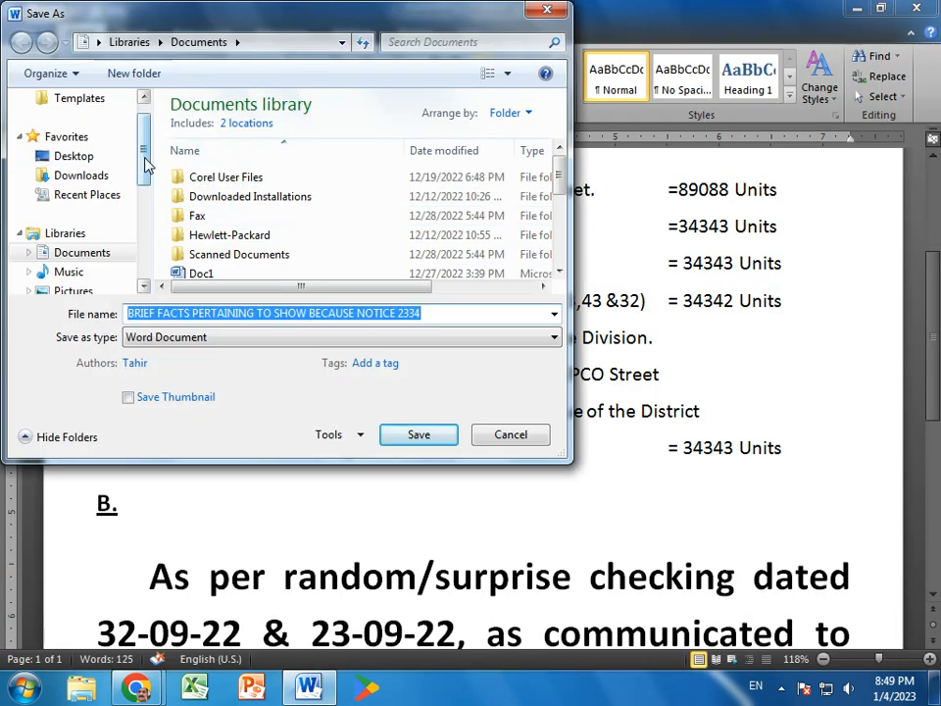
pyautogui.moveTo(144, 151); pyautogui.dragTo(144, 214)
pyautogui.click(90, 252)
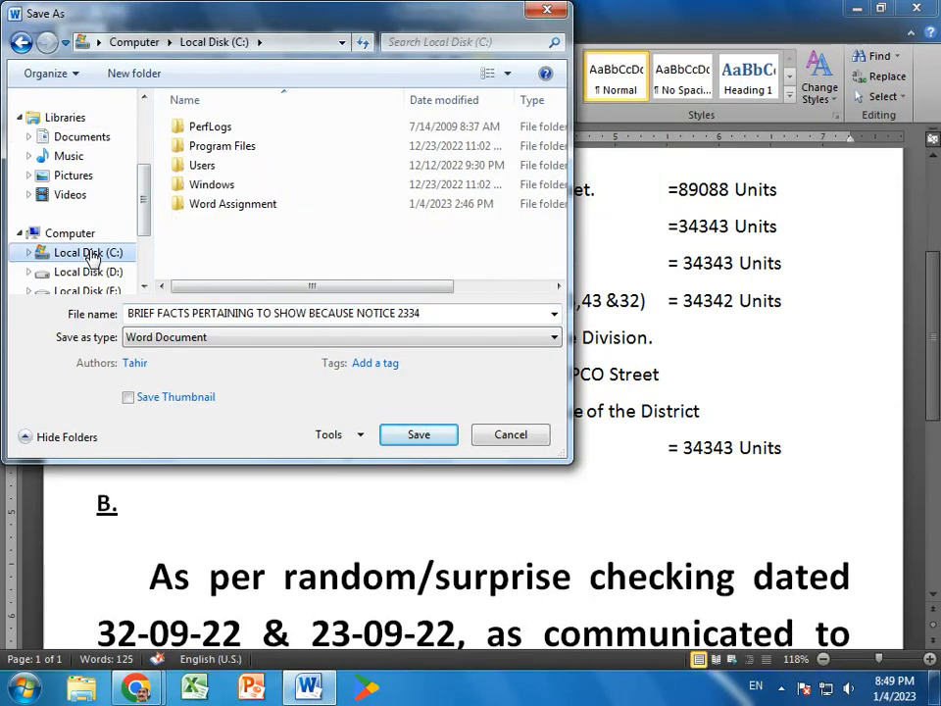
pyautogui.doubleClick(232, 205)
# Name the file Assignment 8 and save it as a Word Document
pyautogui.click(438, 311)
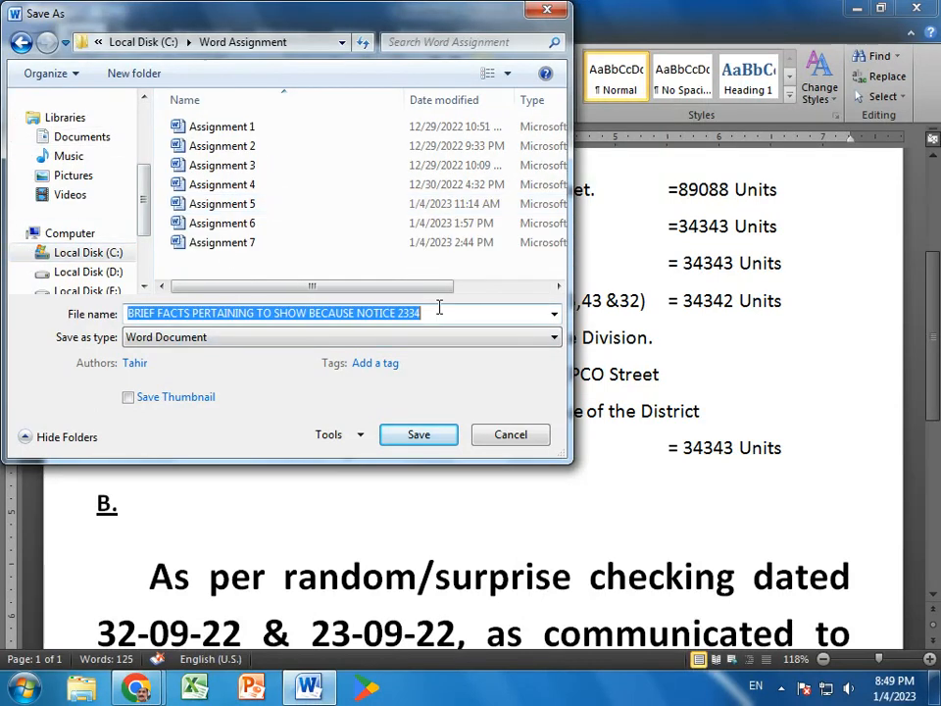
pyautogui.write('Assignm')
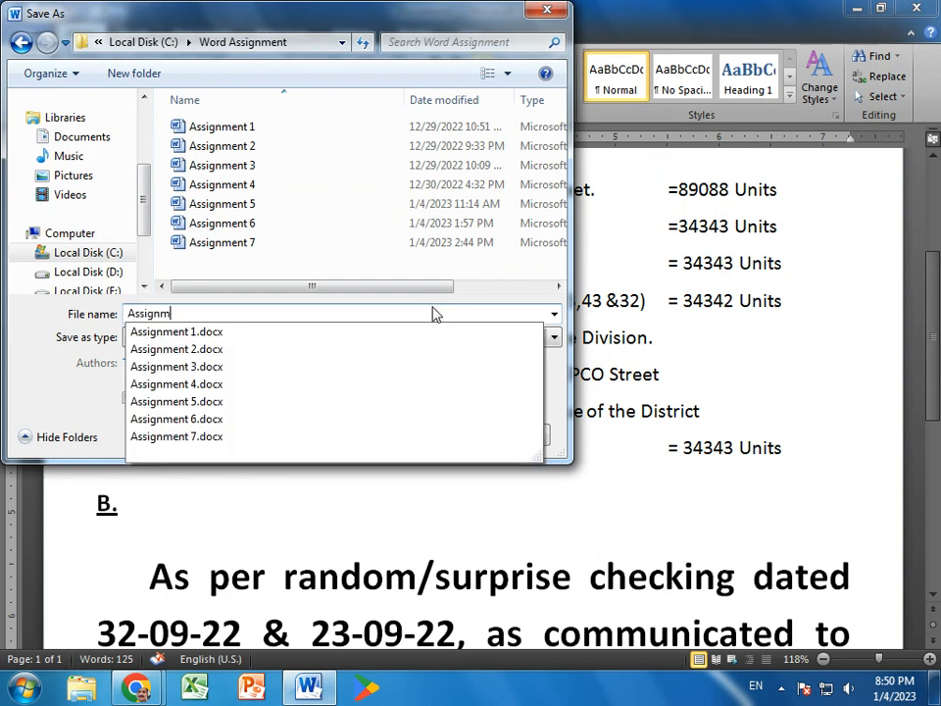
pyautogui.write('ent 8')
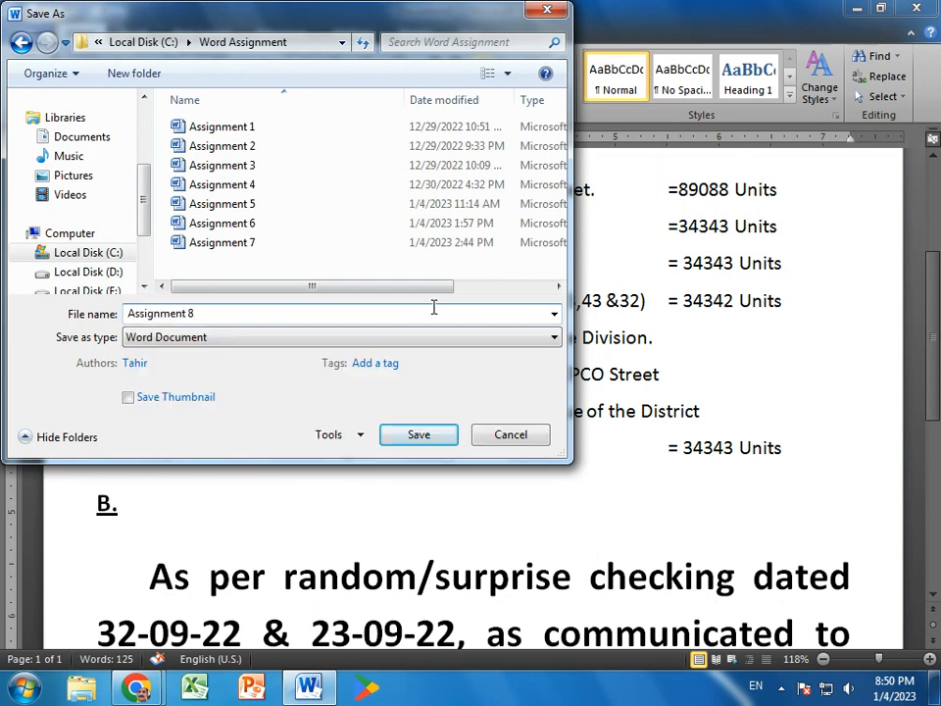
pyautogui.click(427, 435)
# Check the page layout of the whole statement in the print preview and return to the document without printing
pyautogui.scroll(5, 437, 414)
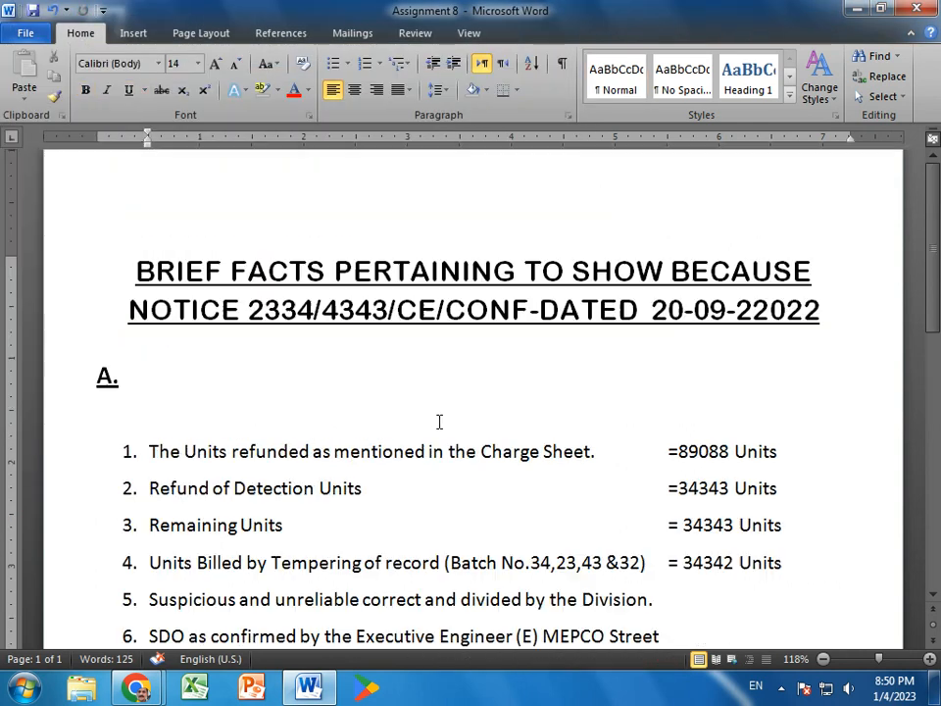
pyautogui.scroll(1, 439, 422)
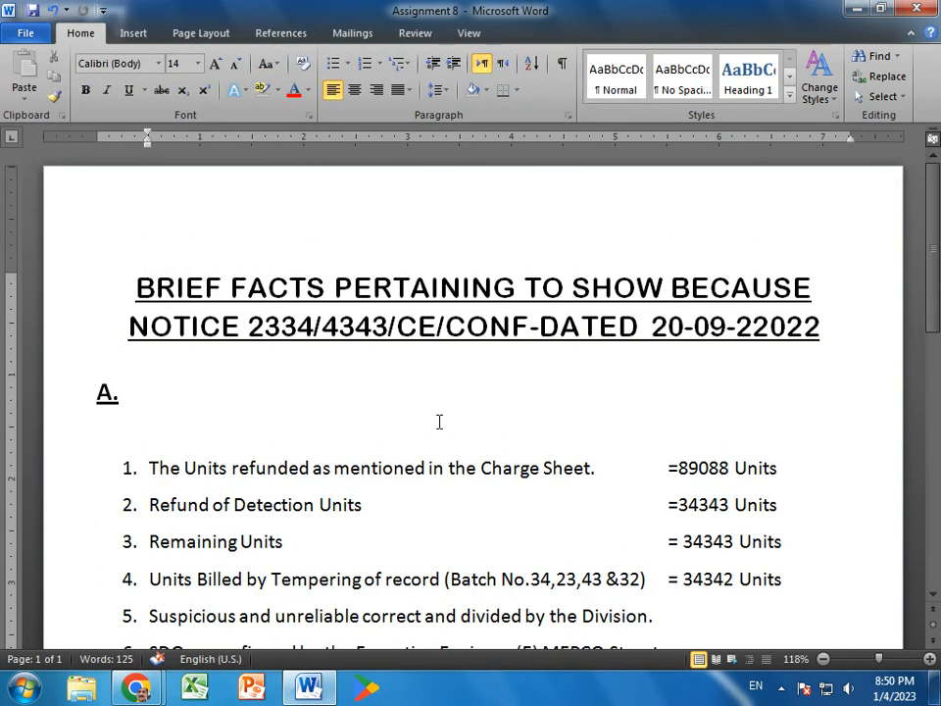
pyautogui.hotkey('ctrl', 'p')
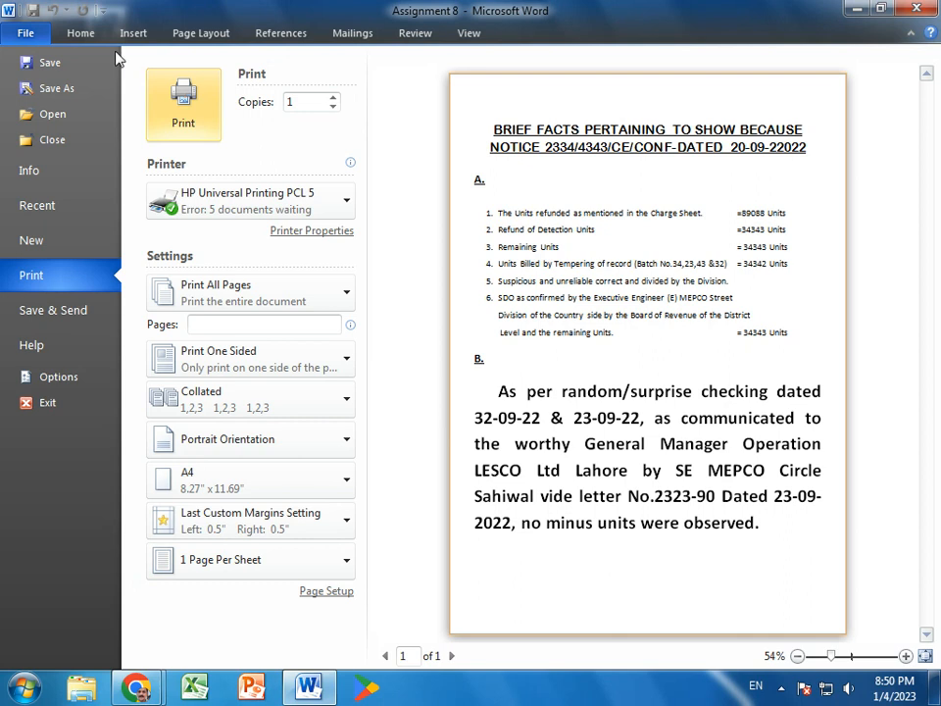
pyautogui.click(71, 34)
pyautogui.click(25, 33)
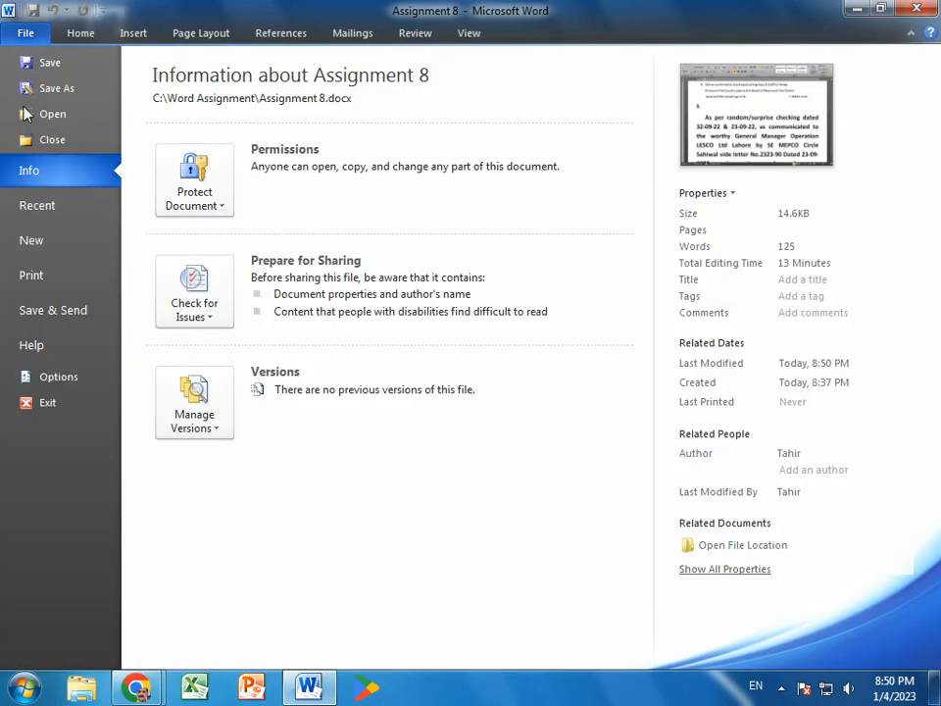
pyautogui.click(32, 276)
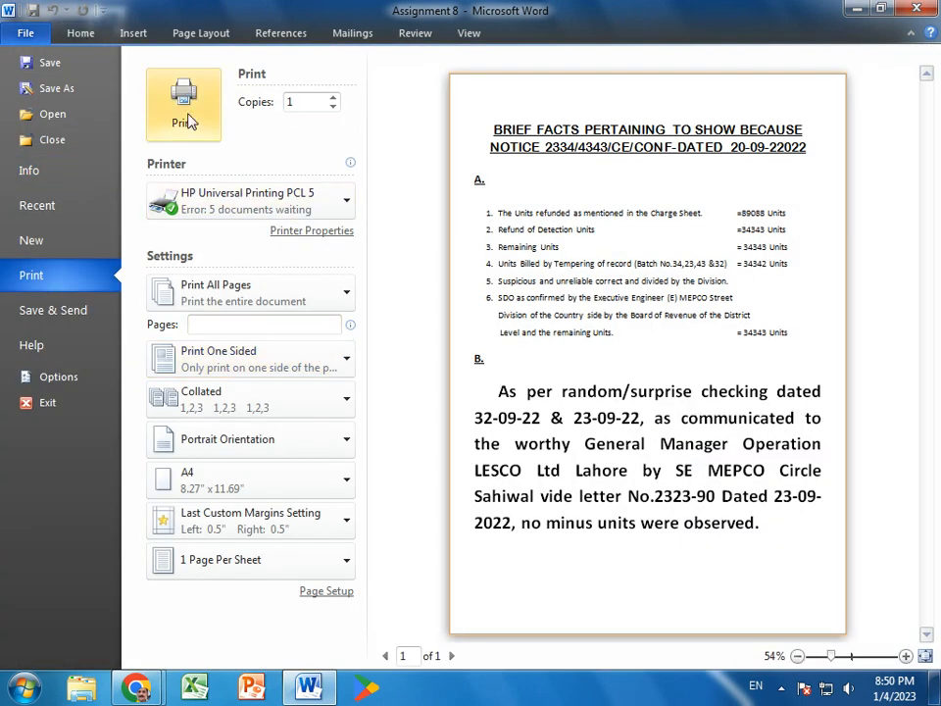
pyautogui.click(81, 34)
# Review the statement from the heading through the numbered items in section A to the paragraph in section B
pyautogui.scroll(5, 421, 272)
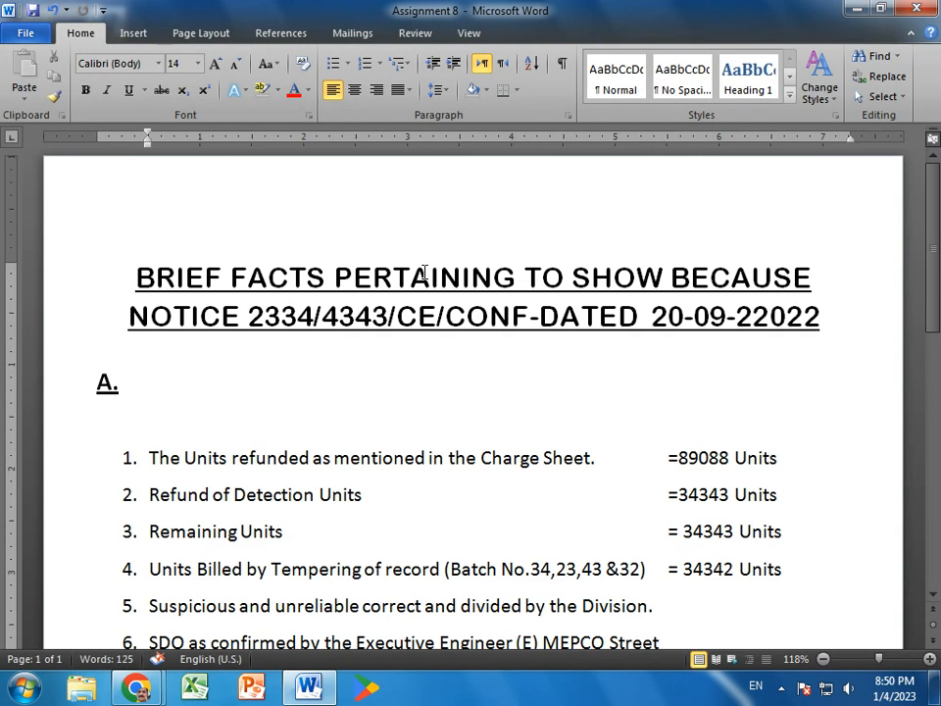
pyautogui.scroll(-8, 422, 265)
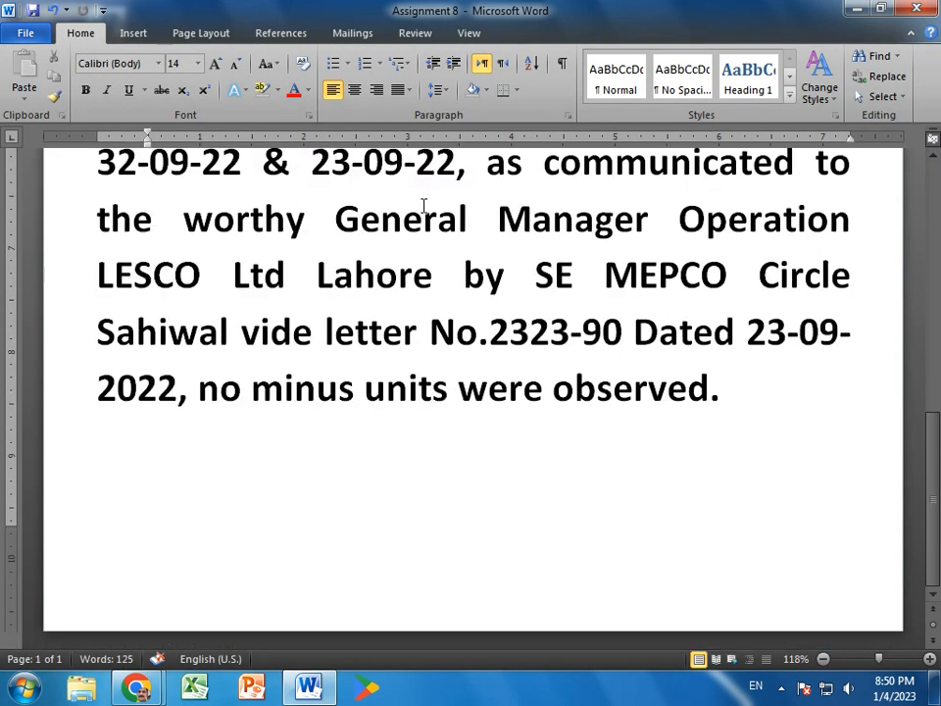
pyautogui.scroll(3, 423, 210)
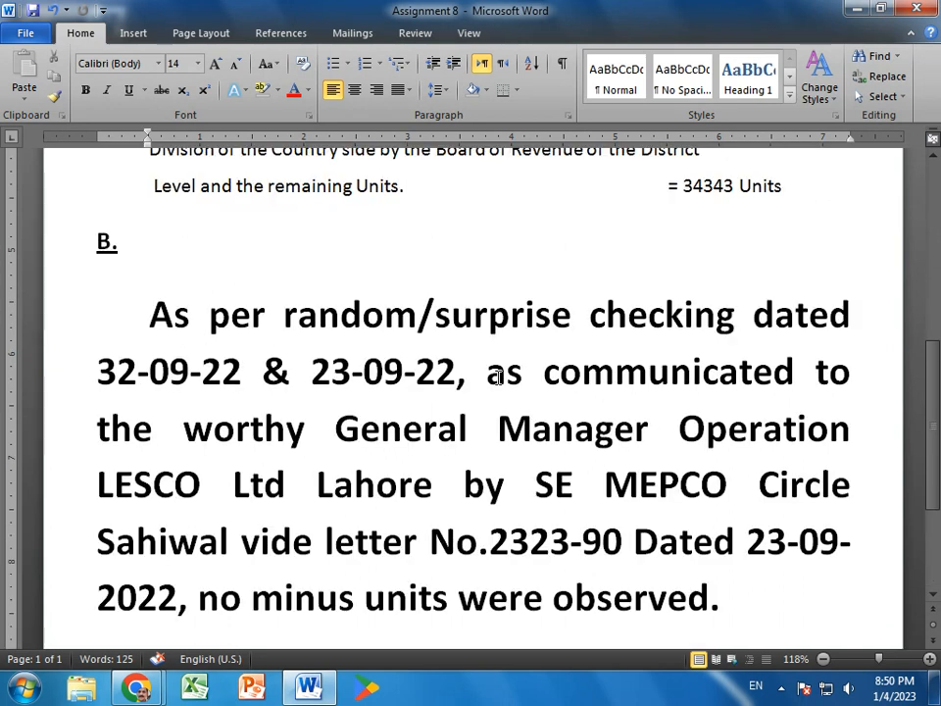
pyautogui.scroll(7, 497, 377)
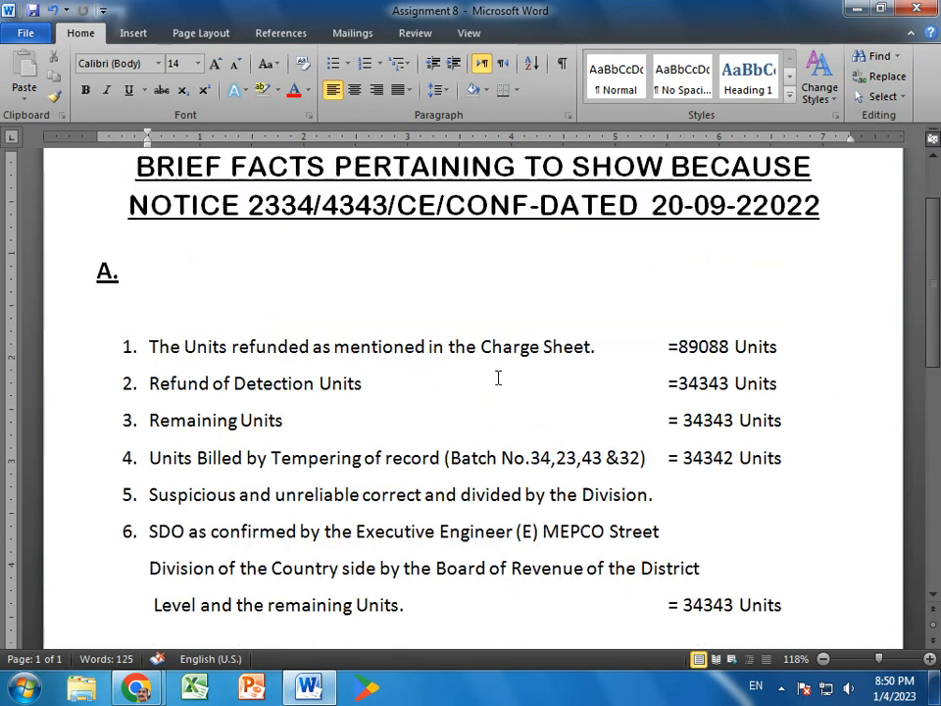
pyautogui.scroll(-2, 655, 361)
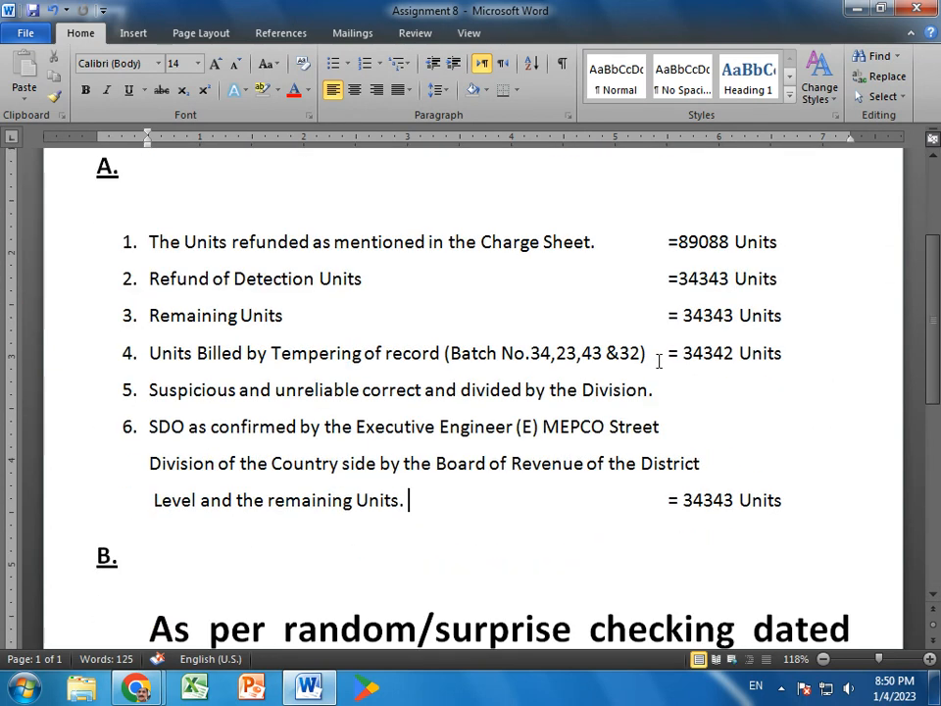
pyautogui.scroll(3, 690, 456)
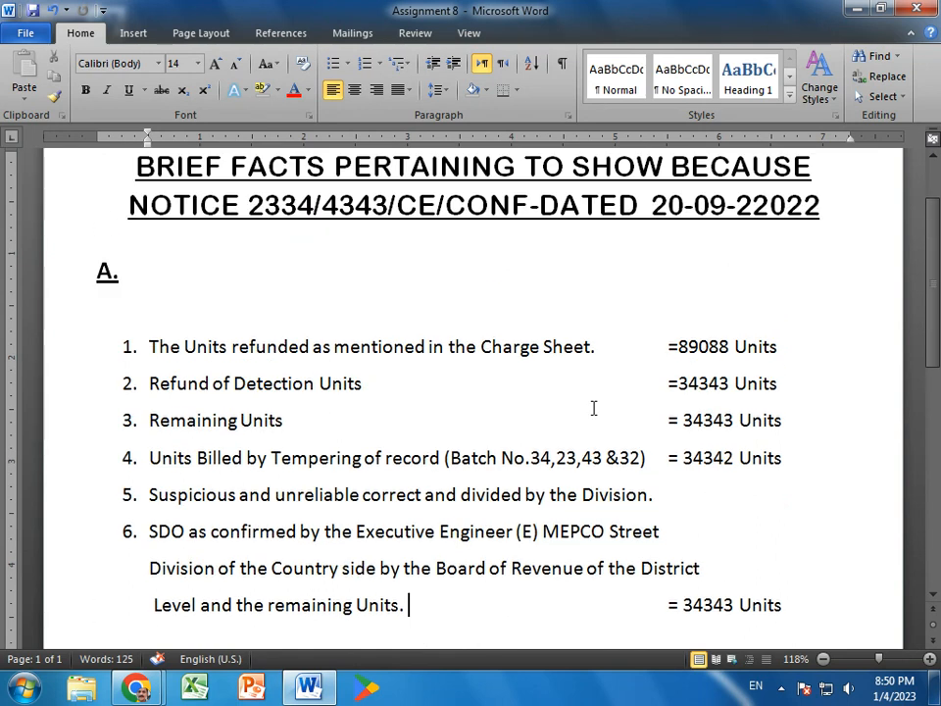
pyautogui.scroll(-10, 663, 500)
pyautogui.scroll(-2, 662, 500)
pyautogui.scroll(5, 663, 500)
pyautogui.scroll(5, 663, 500)
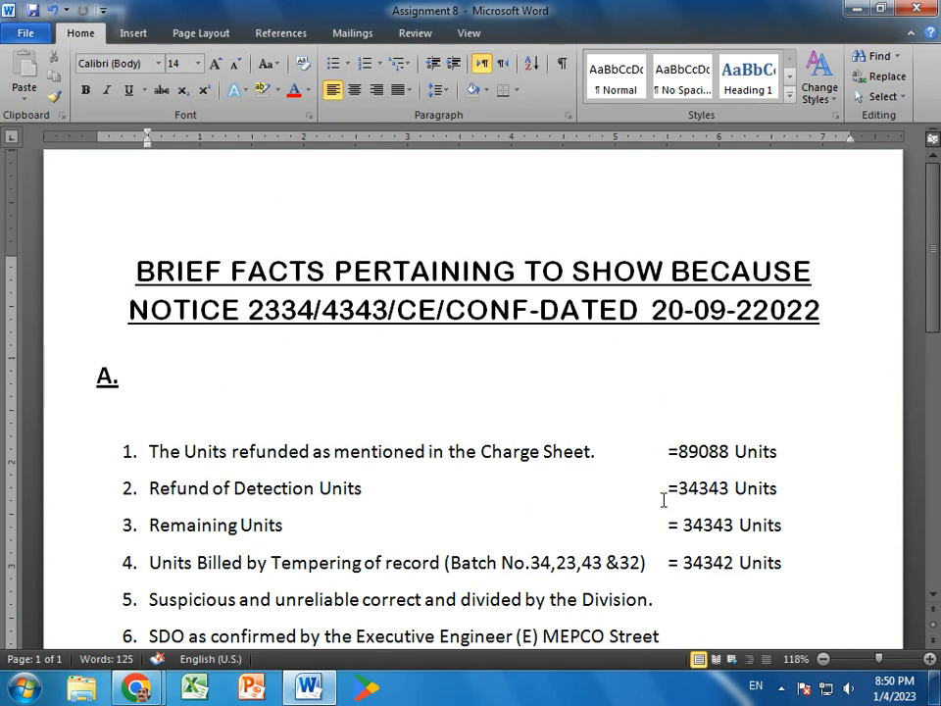
pyautogui.scroll(1, 664, 500)
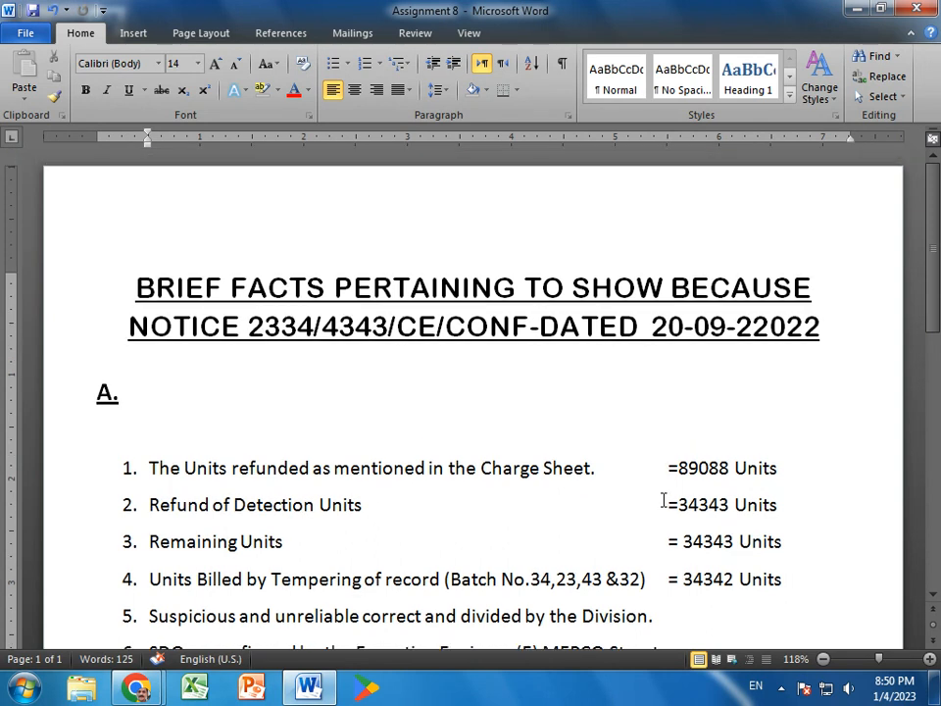
pyautogui.scroll(-5, 664, 500)
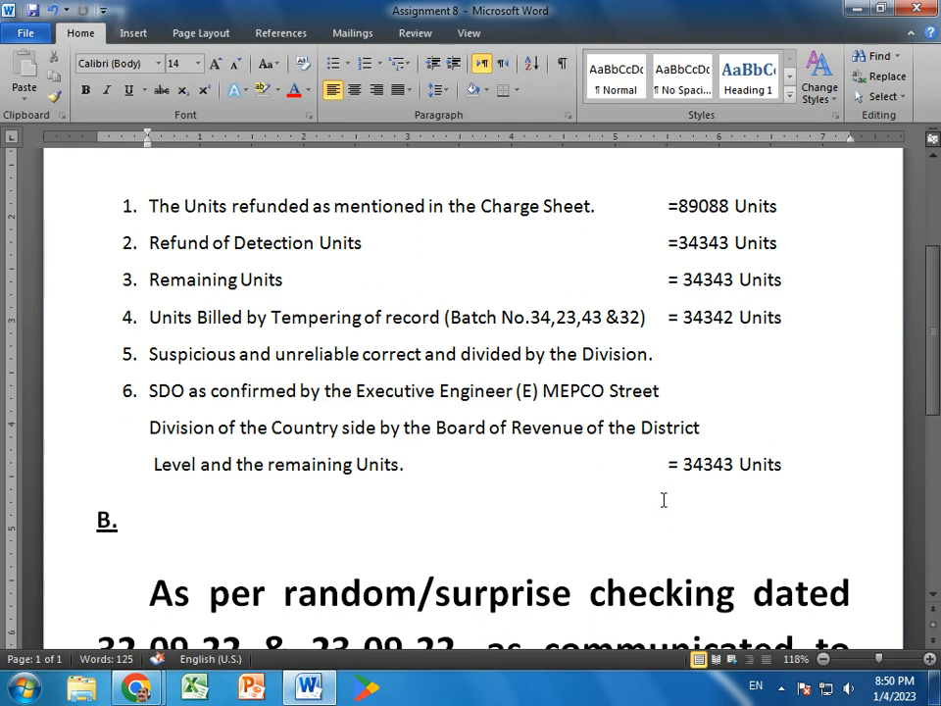
pyautogui.press('super+d')
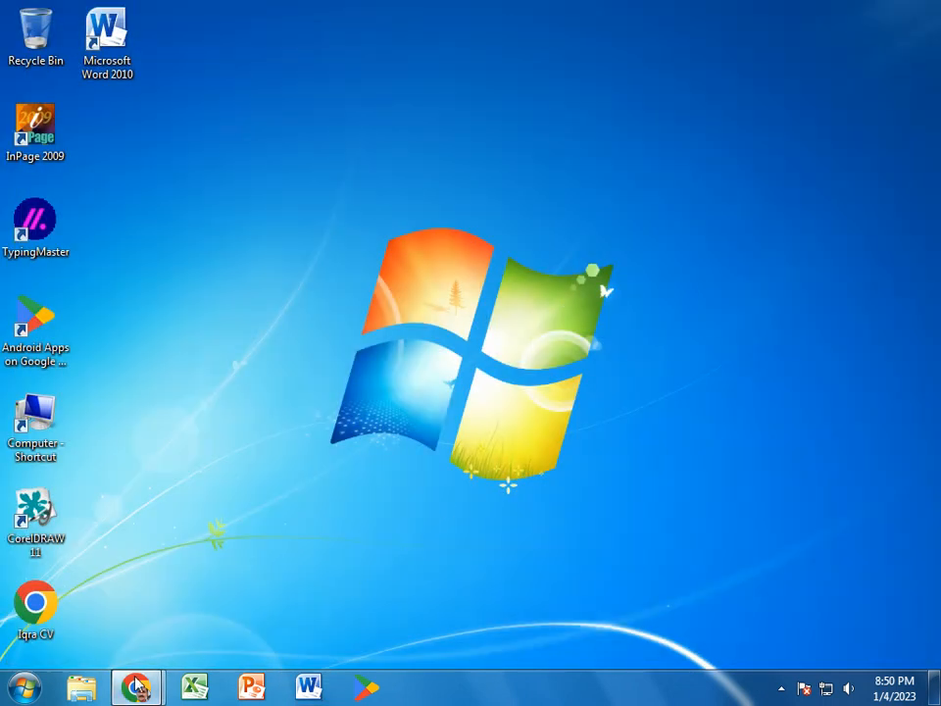
pyautogui.moveTo(137, 687)
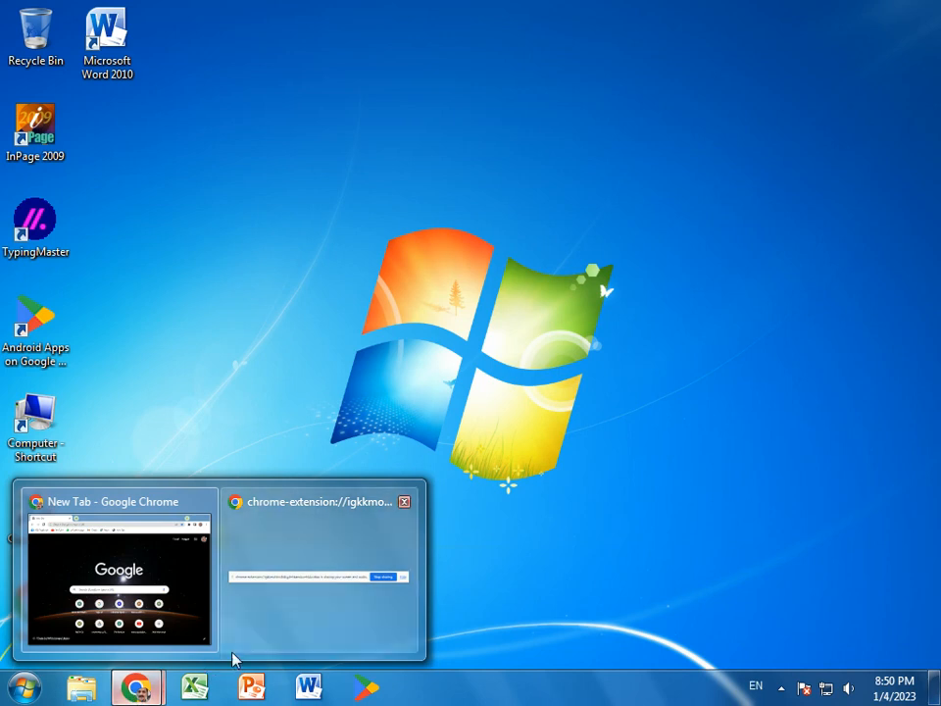
pyautogui.click(262, 637)
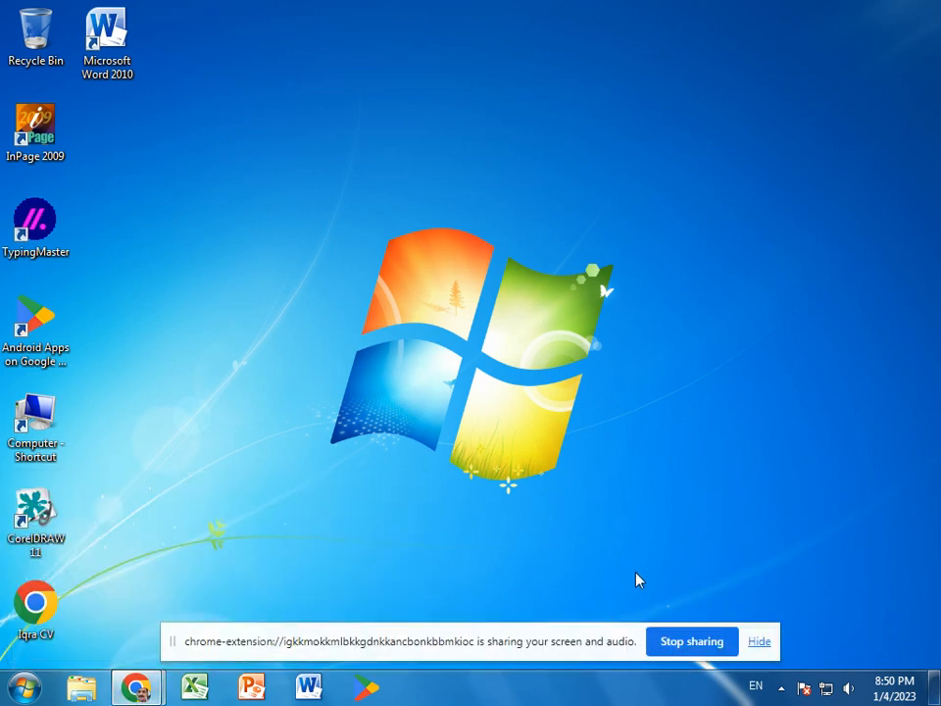